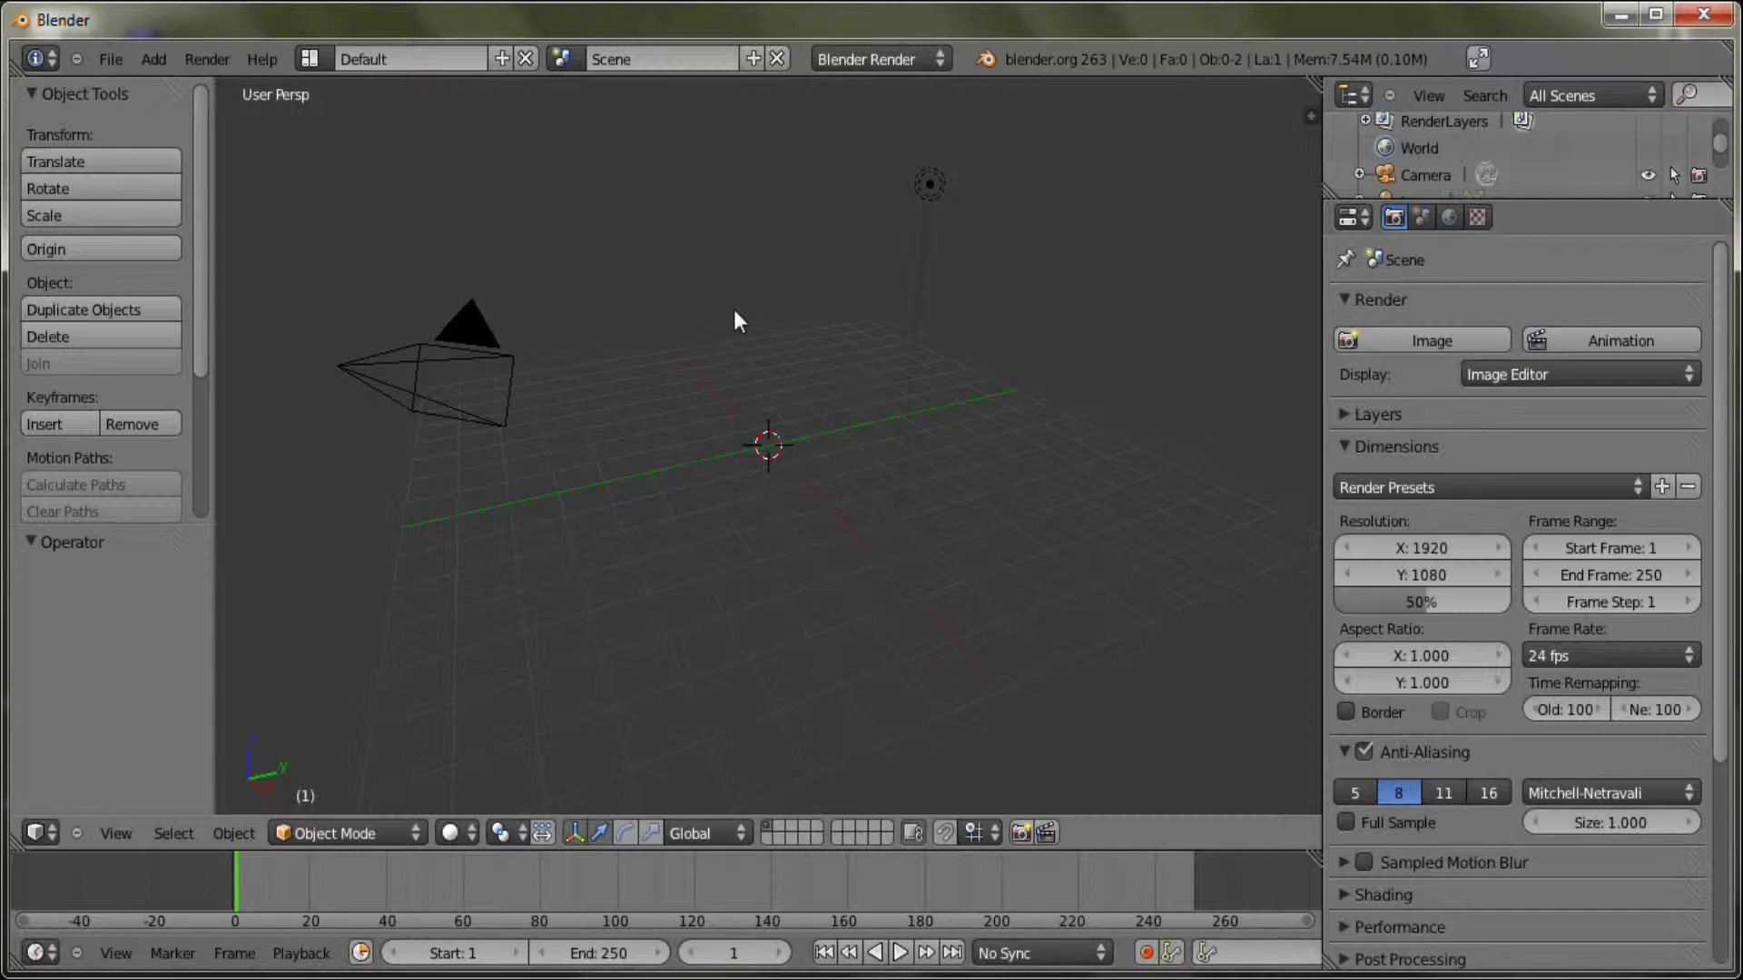
Add a UV sphere to the scene and give it smooth shading
left_click(153, 58)
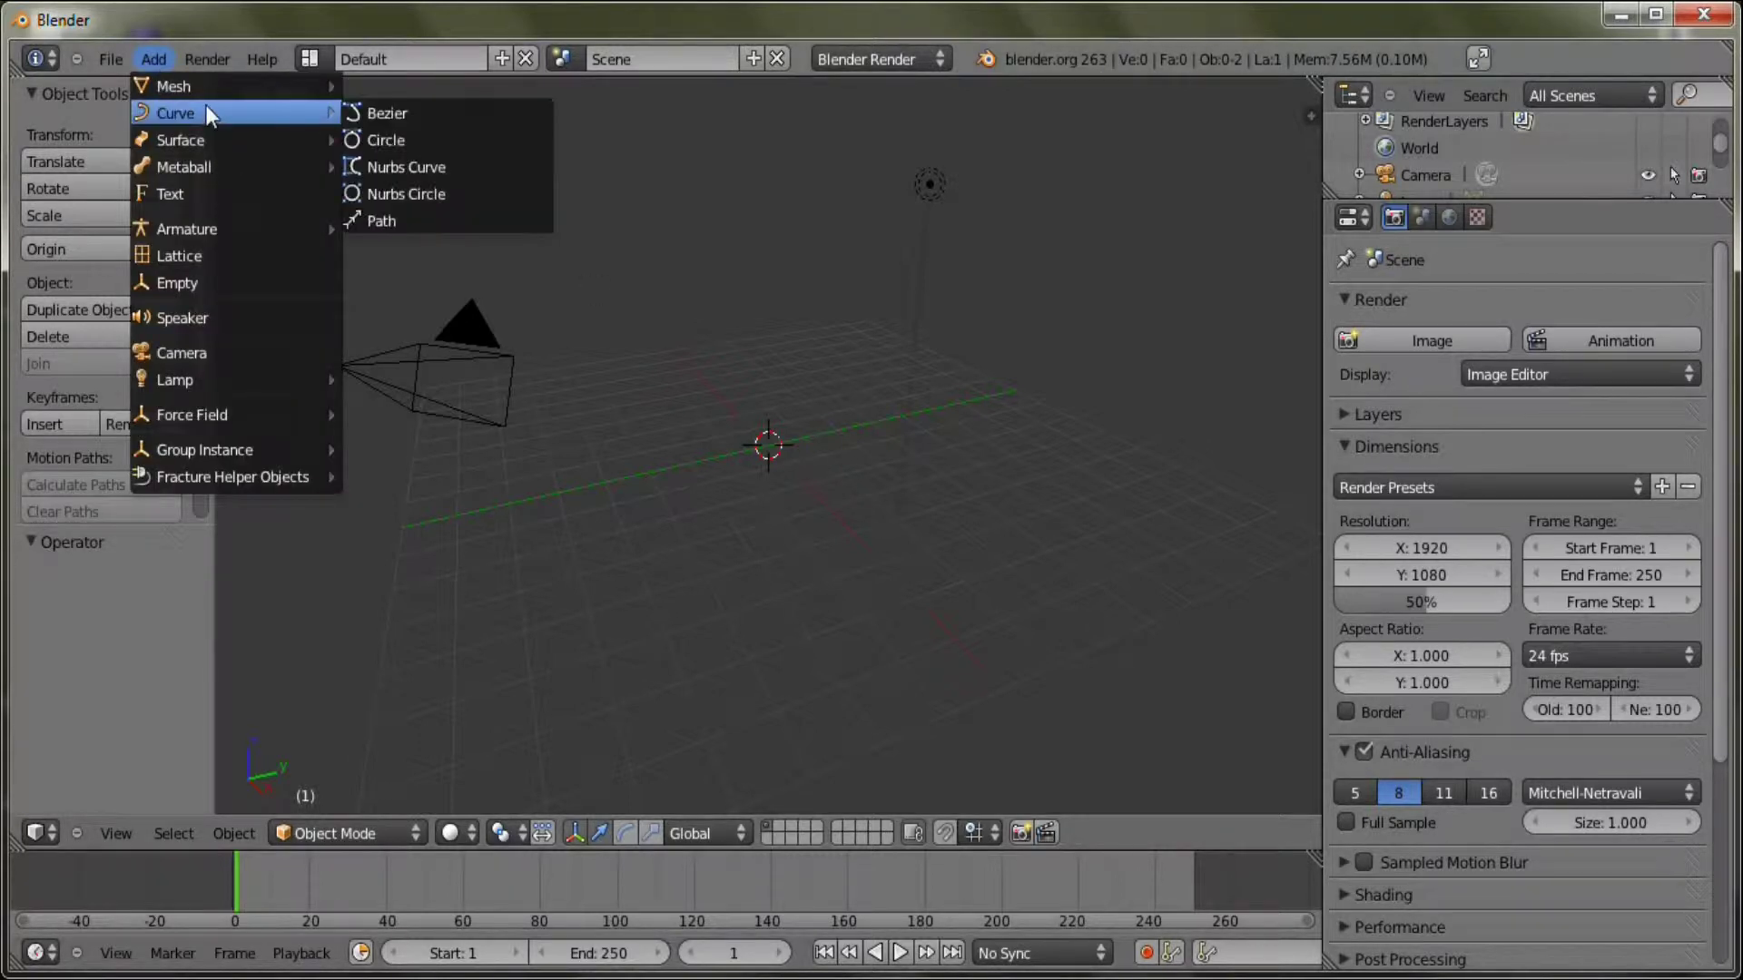
mouse_move(220, 89)
left_click(390, 165)
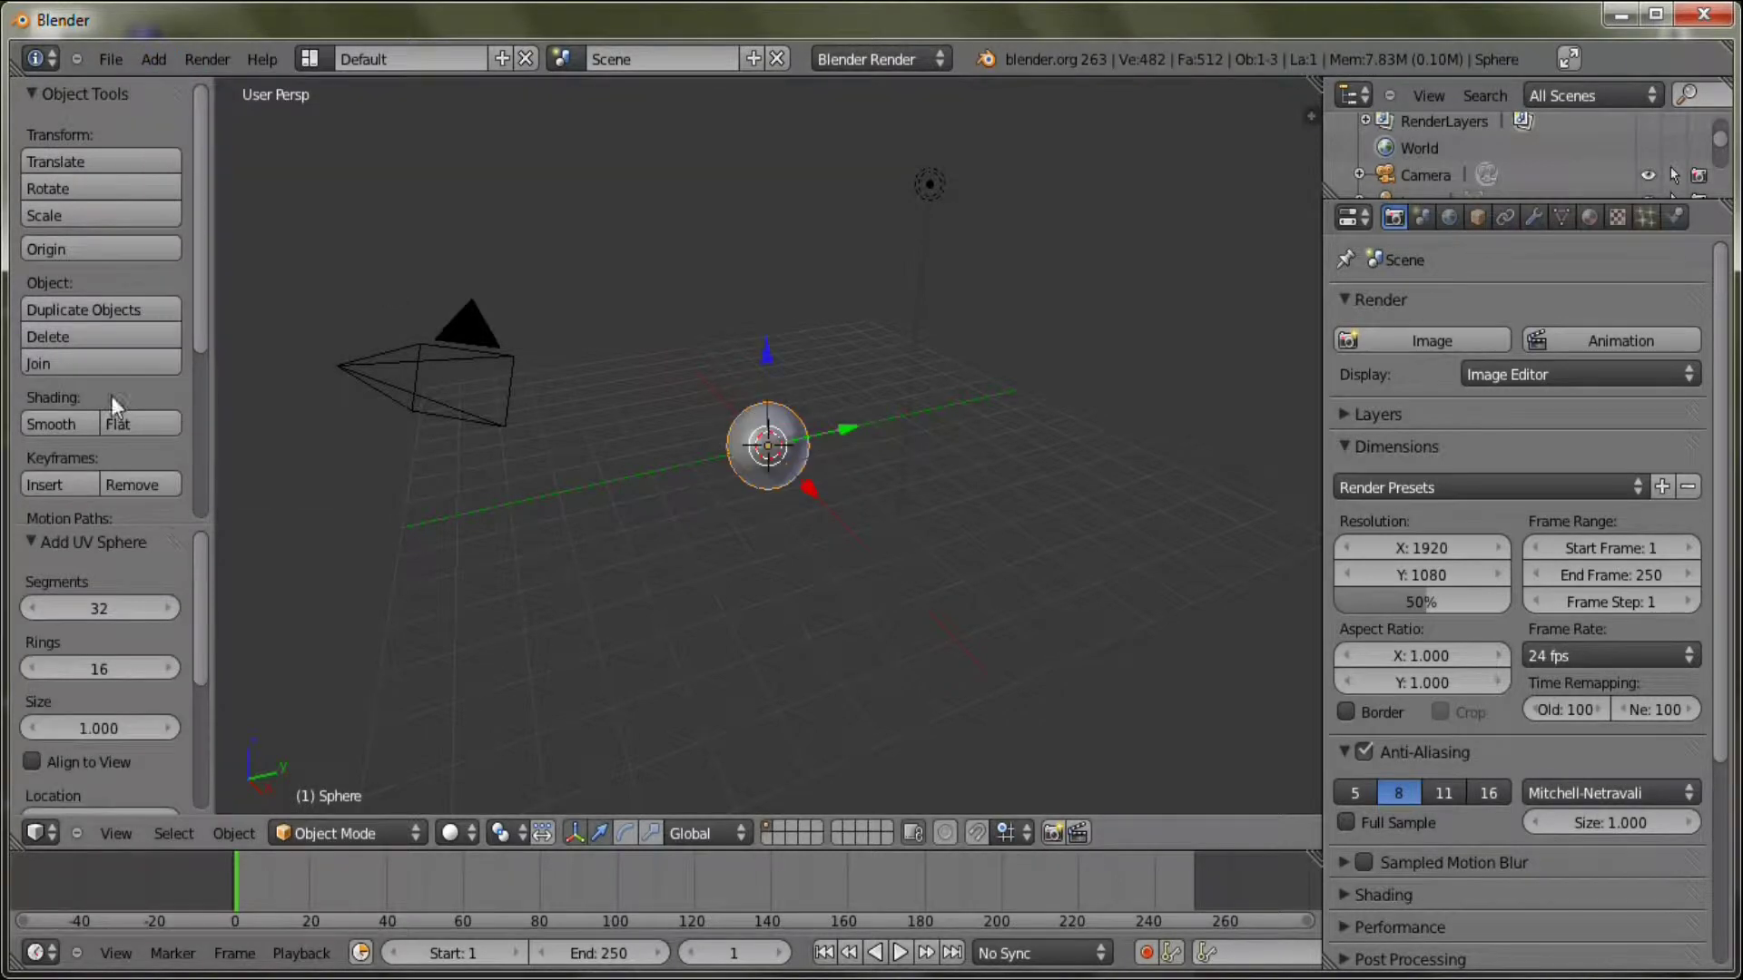
left_click(68, 424)
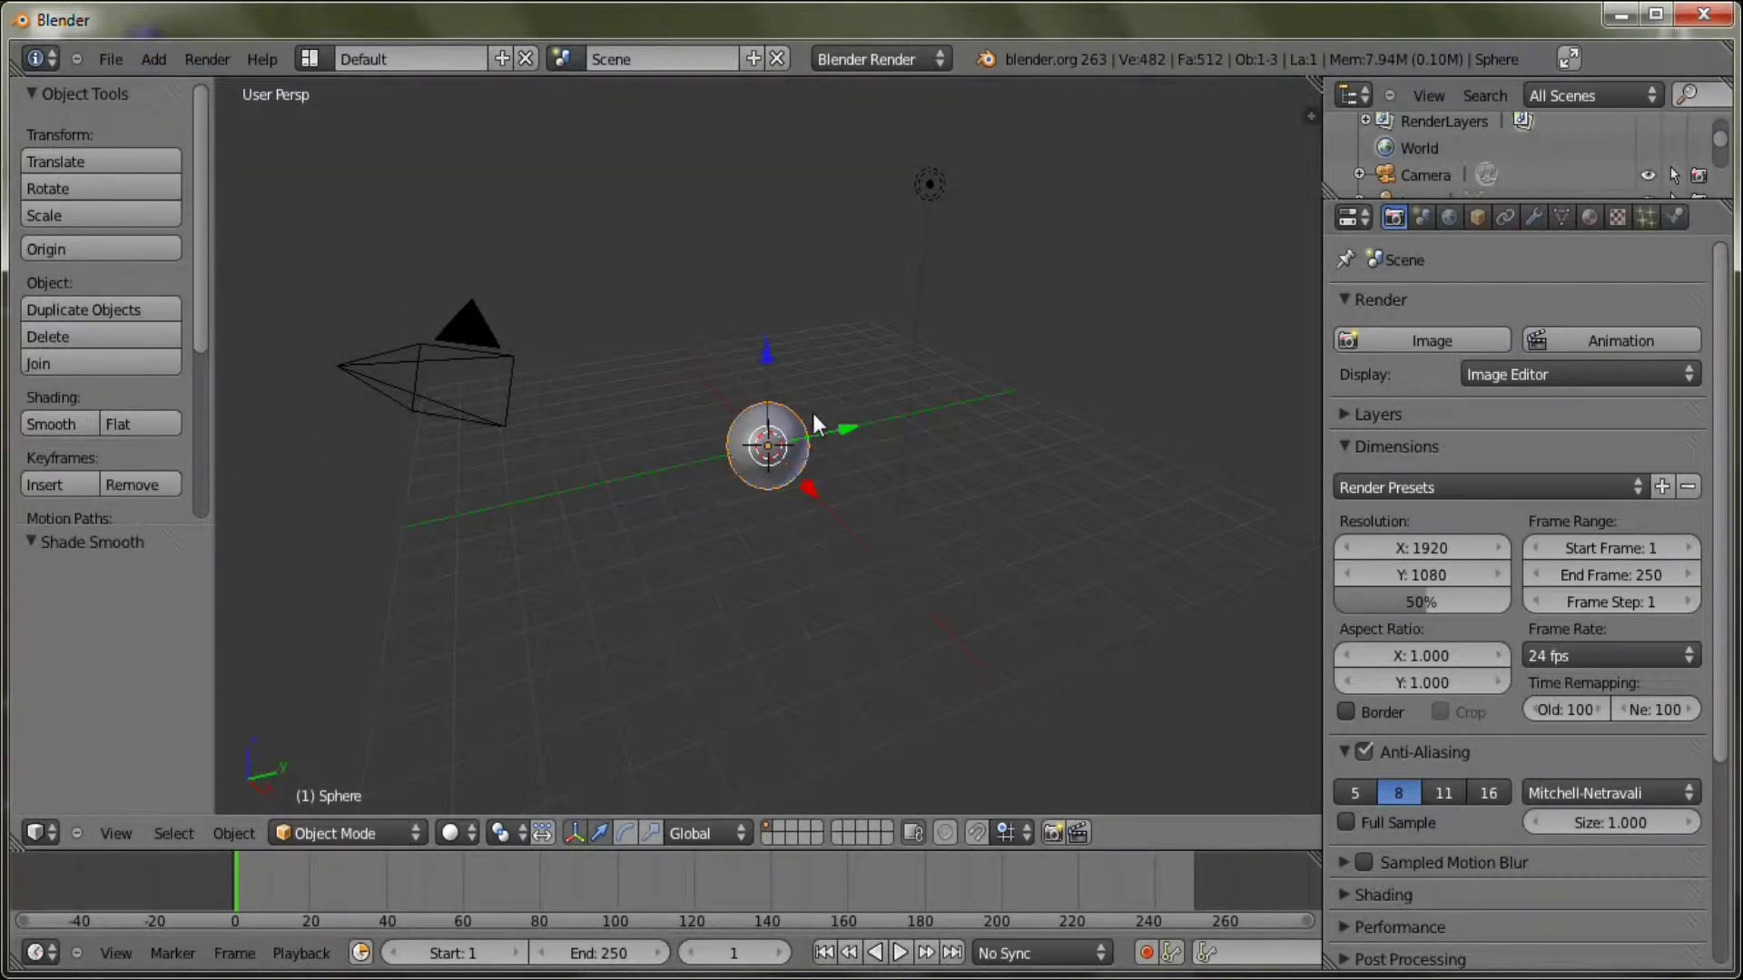
Apply Quick Smoke to the sphere through the 'Quick' command search
key("space")
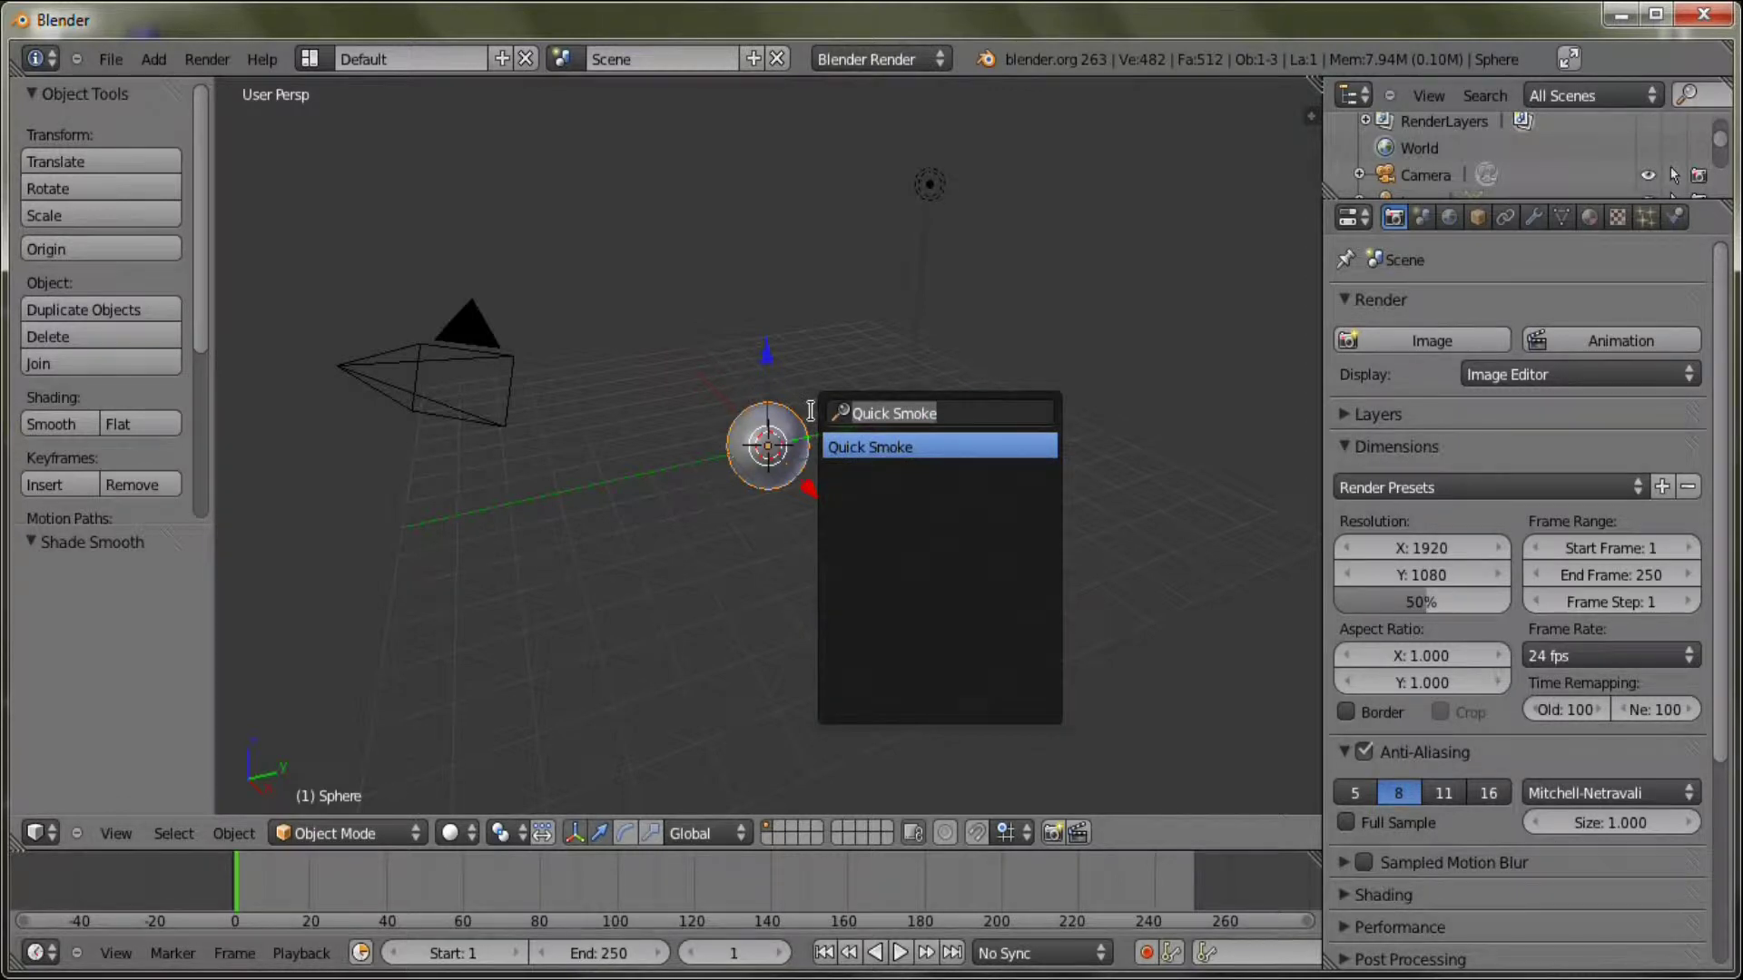
key("BackSpace")
type("Quick")
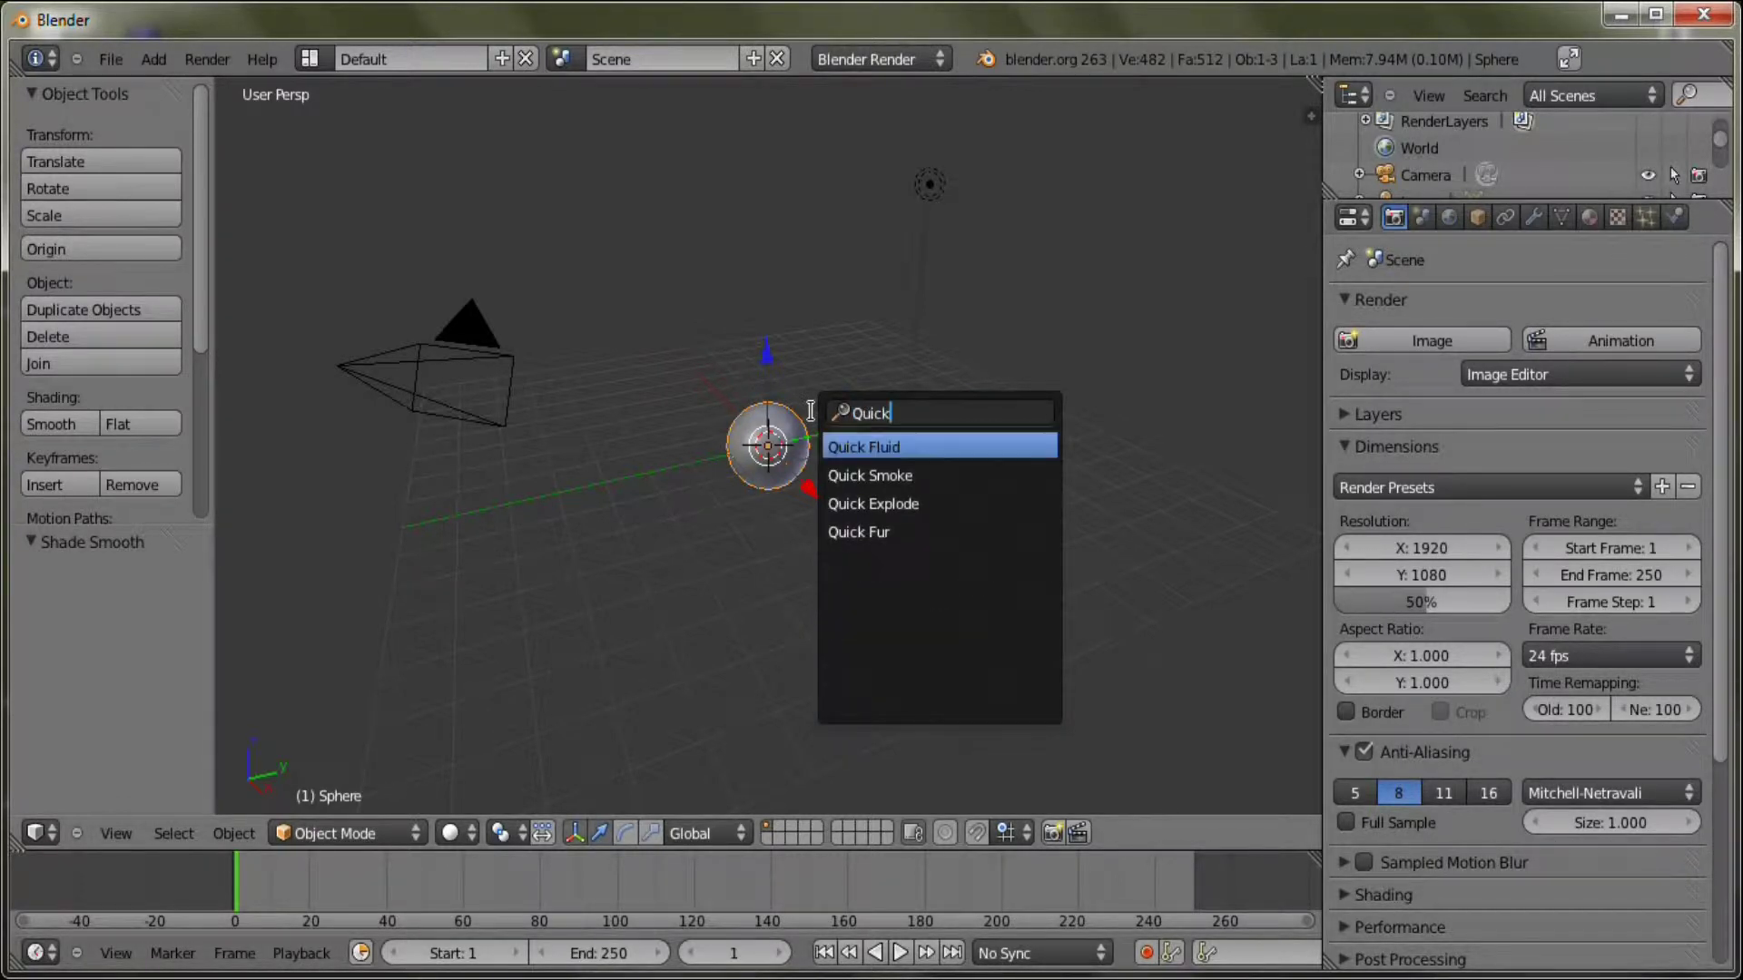
key("Down")
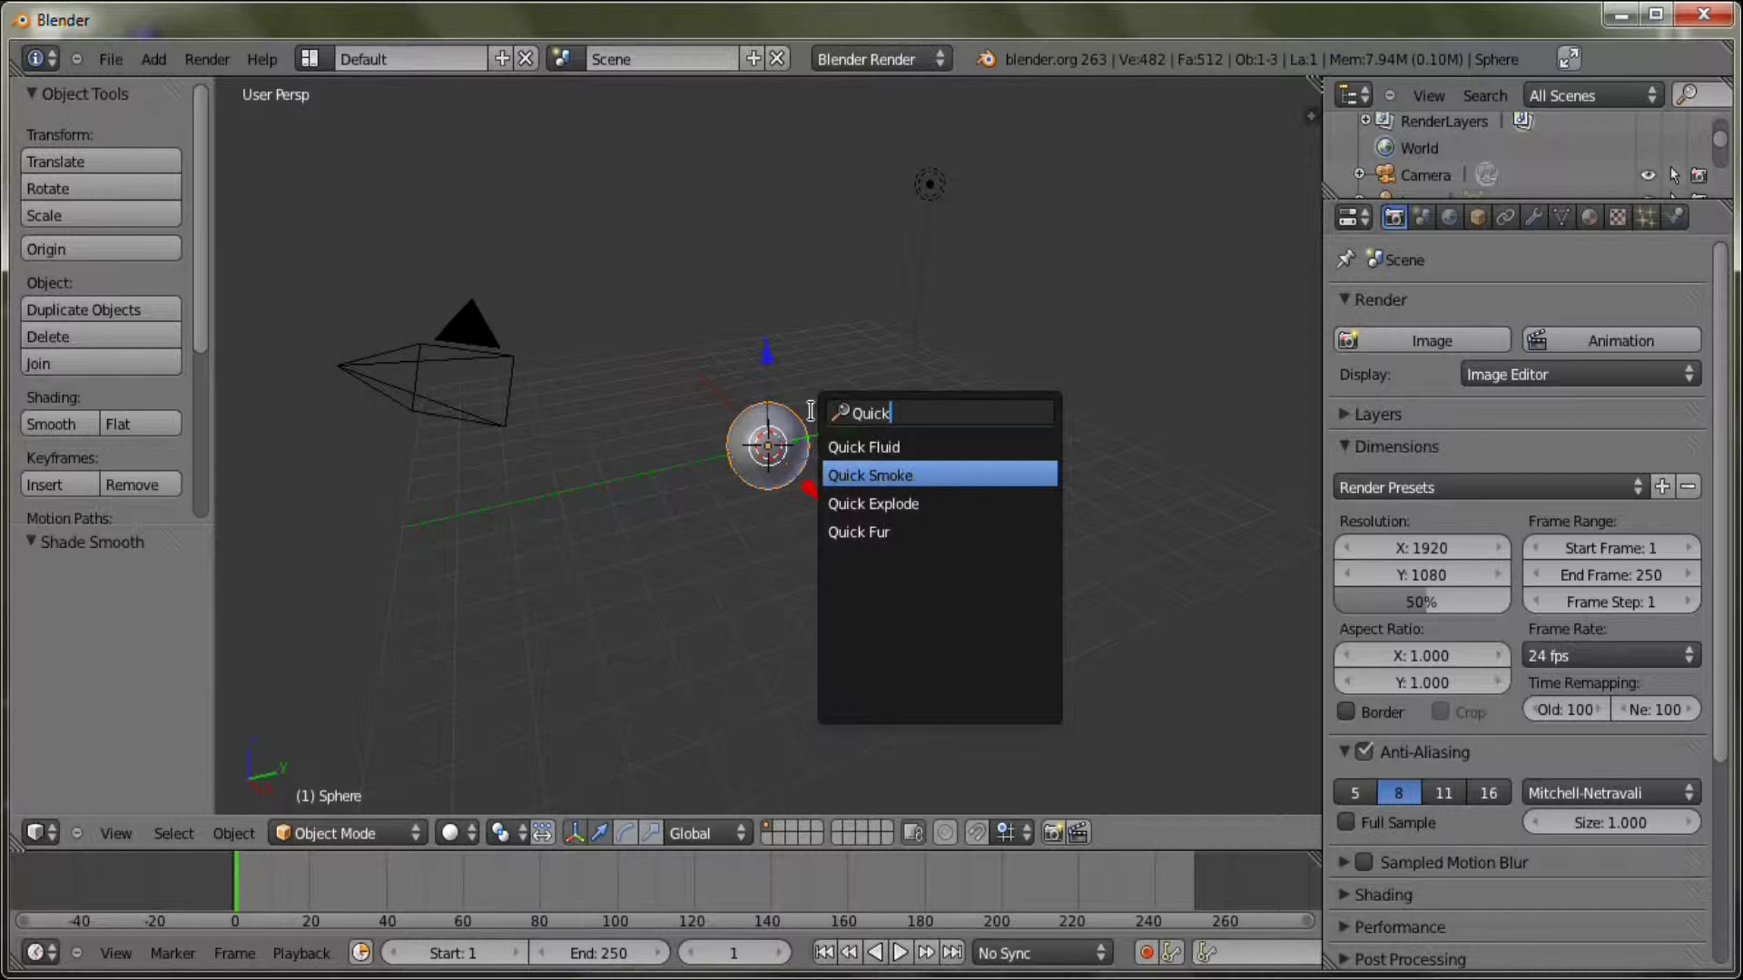
key("Return")
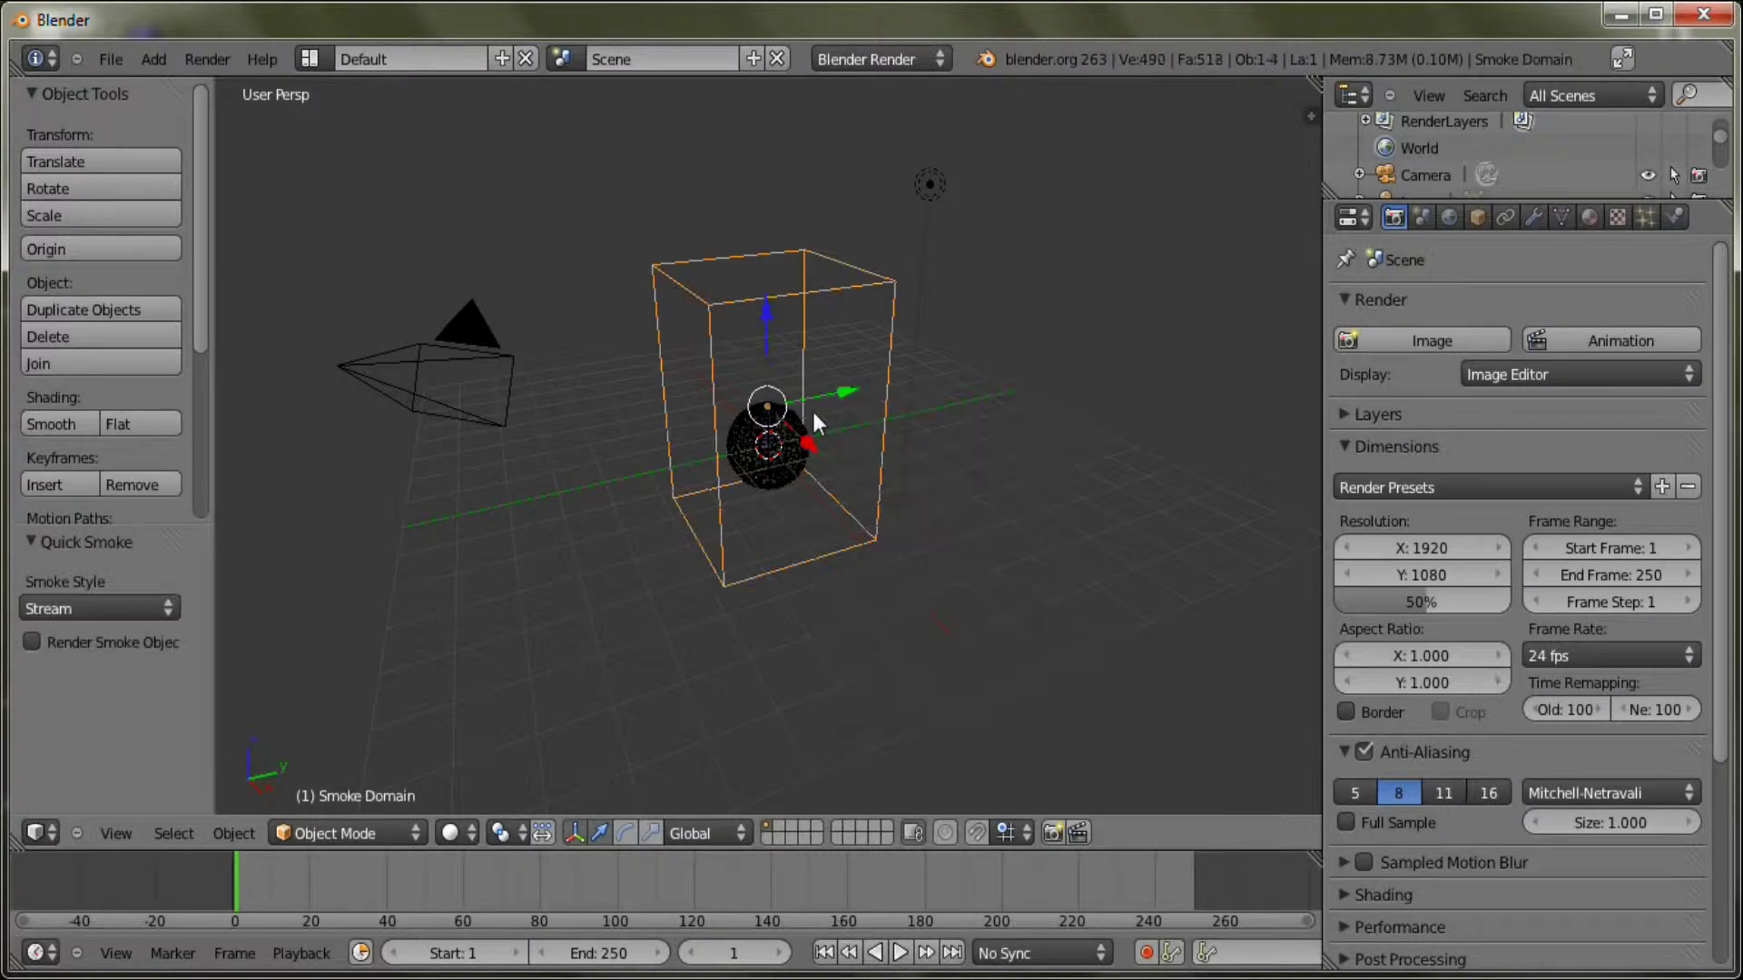
Set the smoke style to Fire, run the simulation to frame 38 and render it
left_click(98, 608)
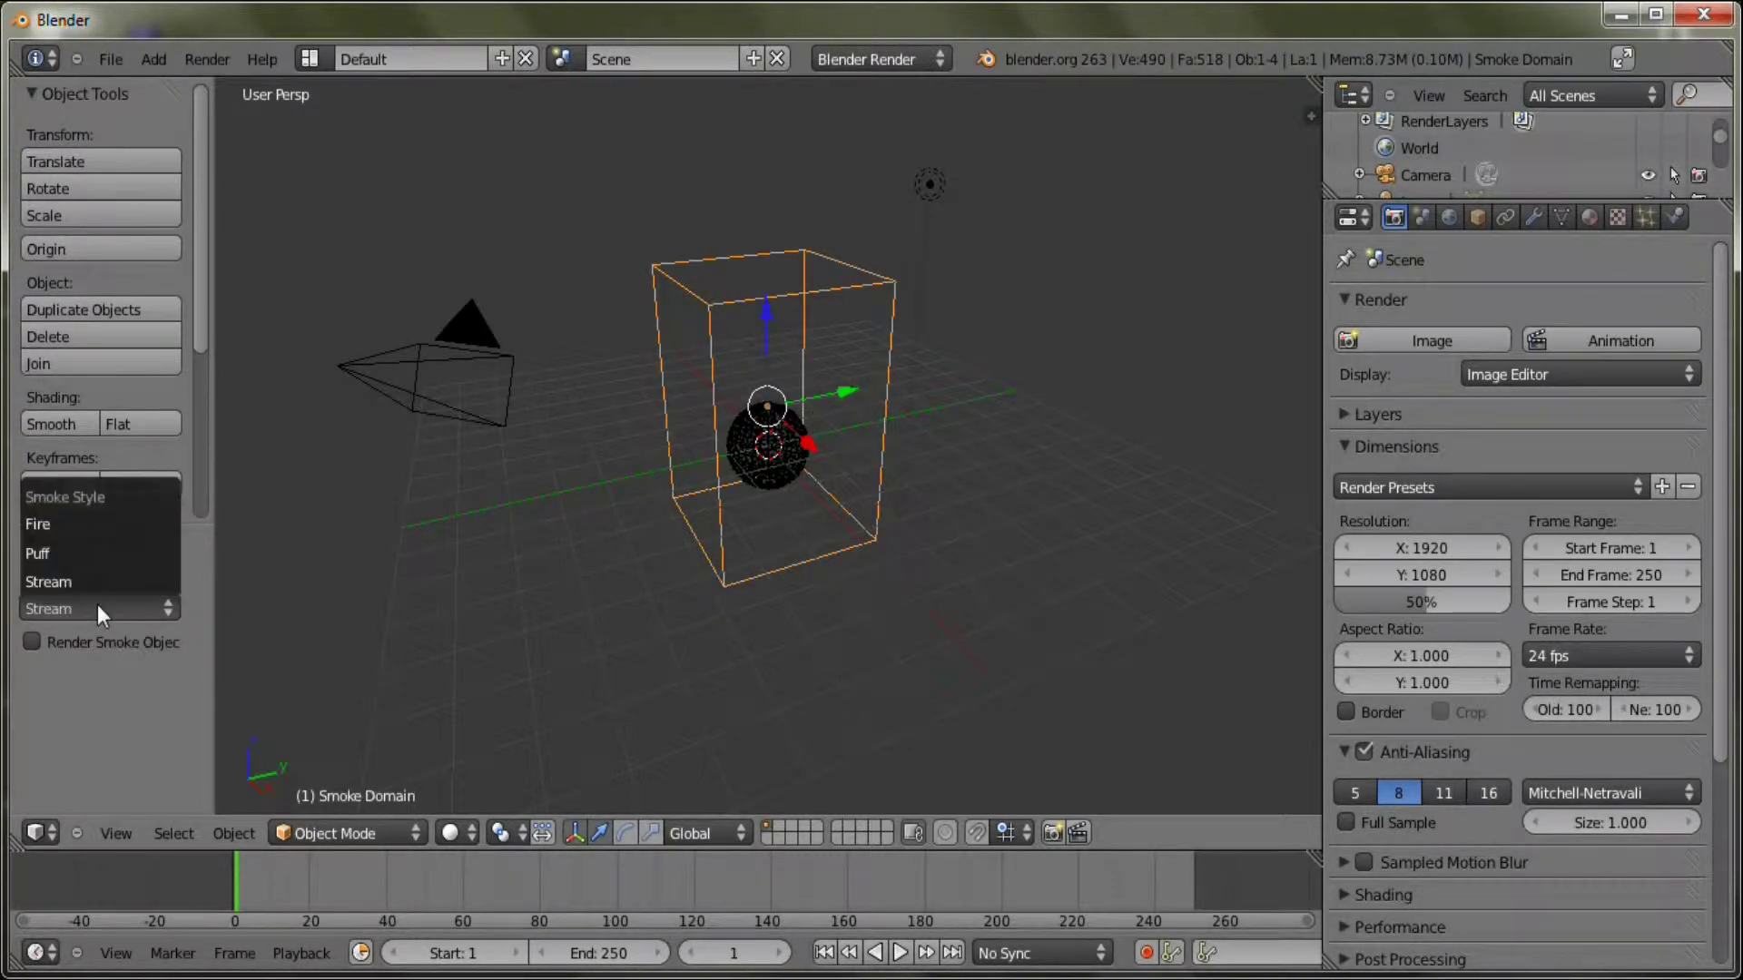
left_click(51, 527)
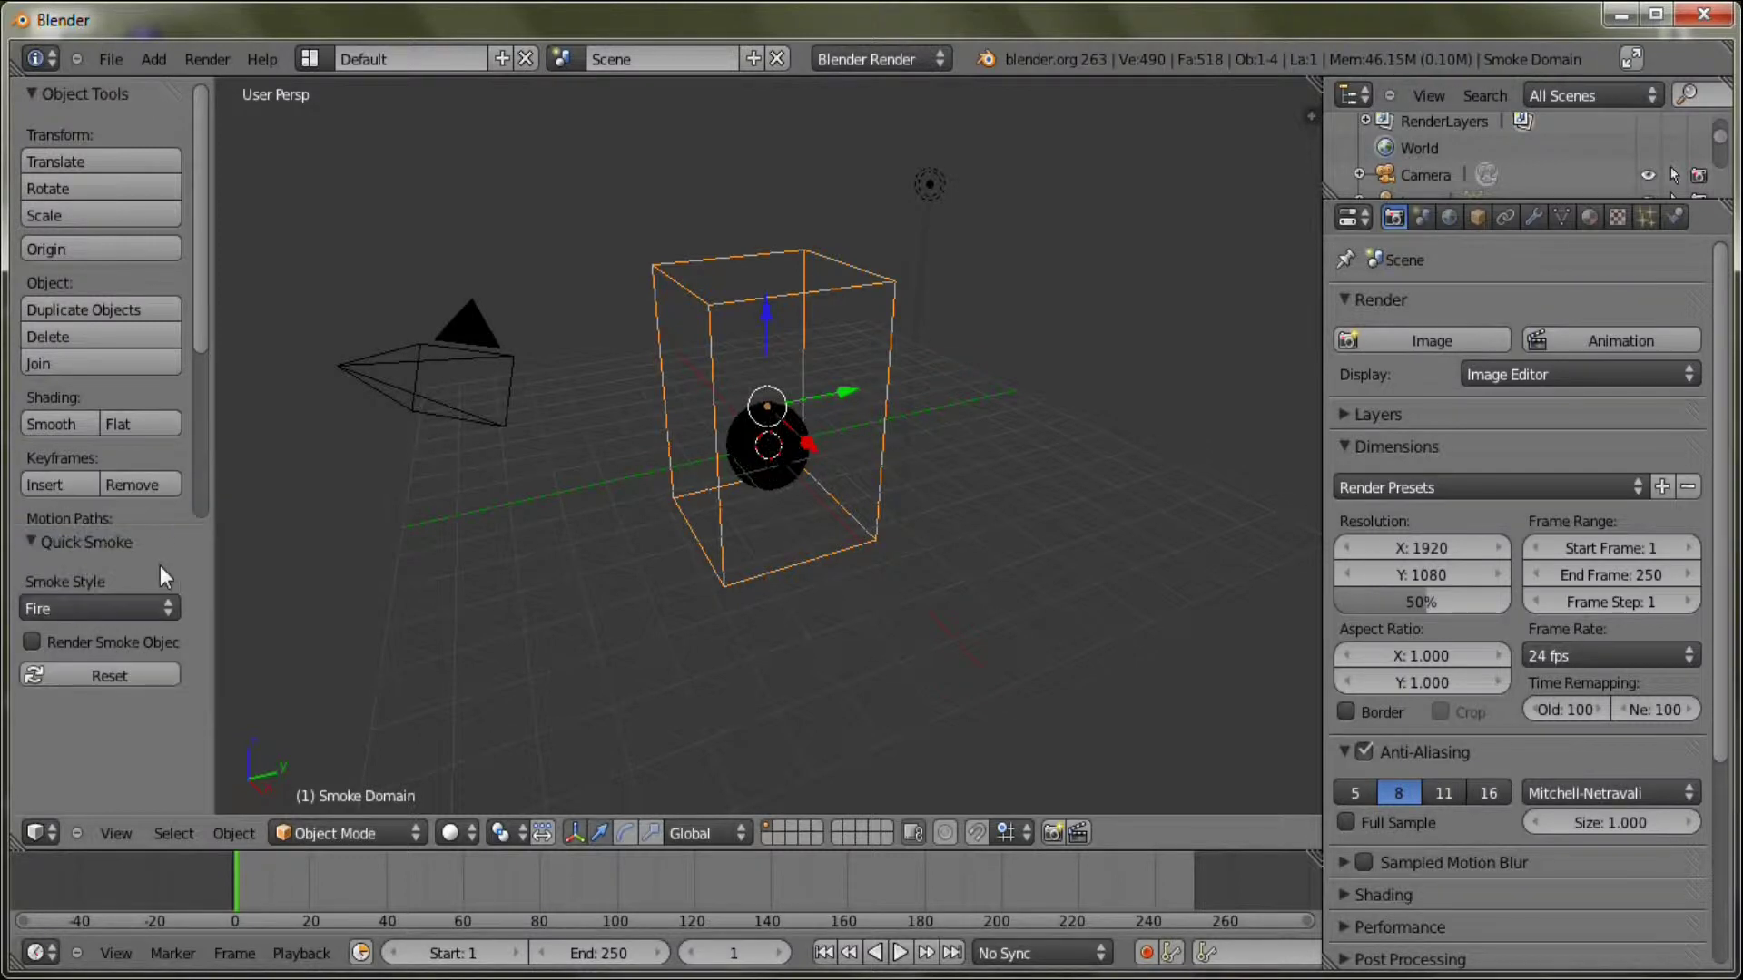
left_click(901, 951)
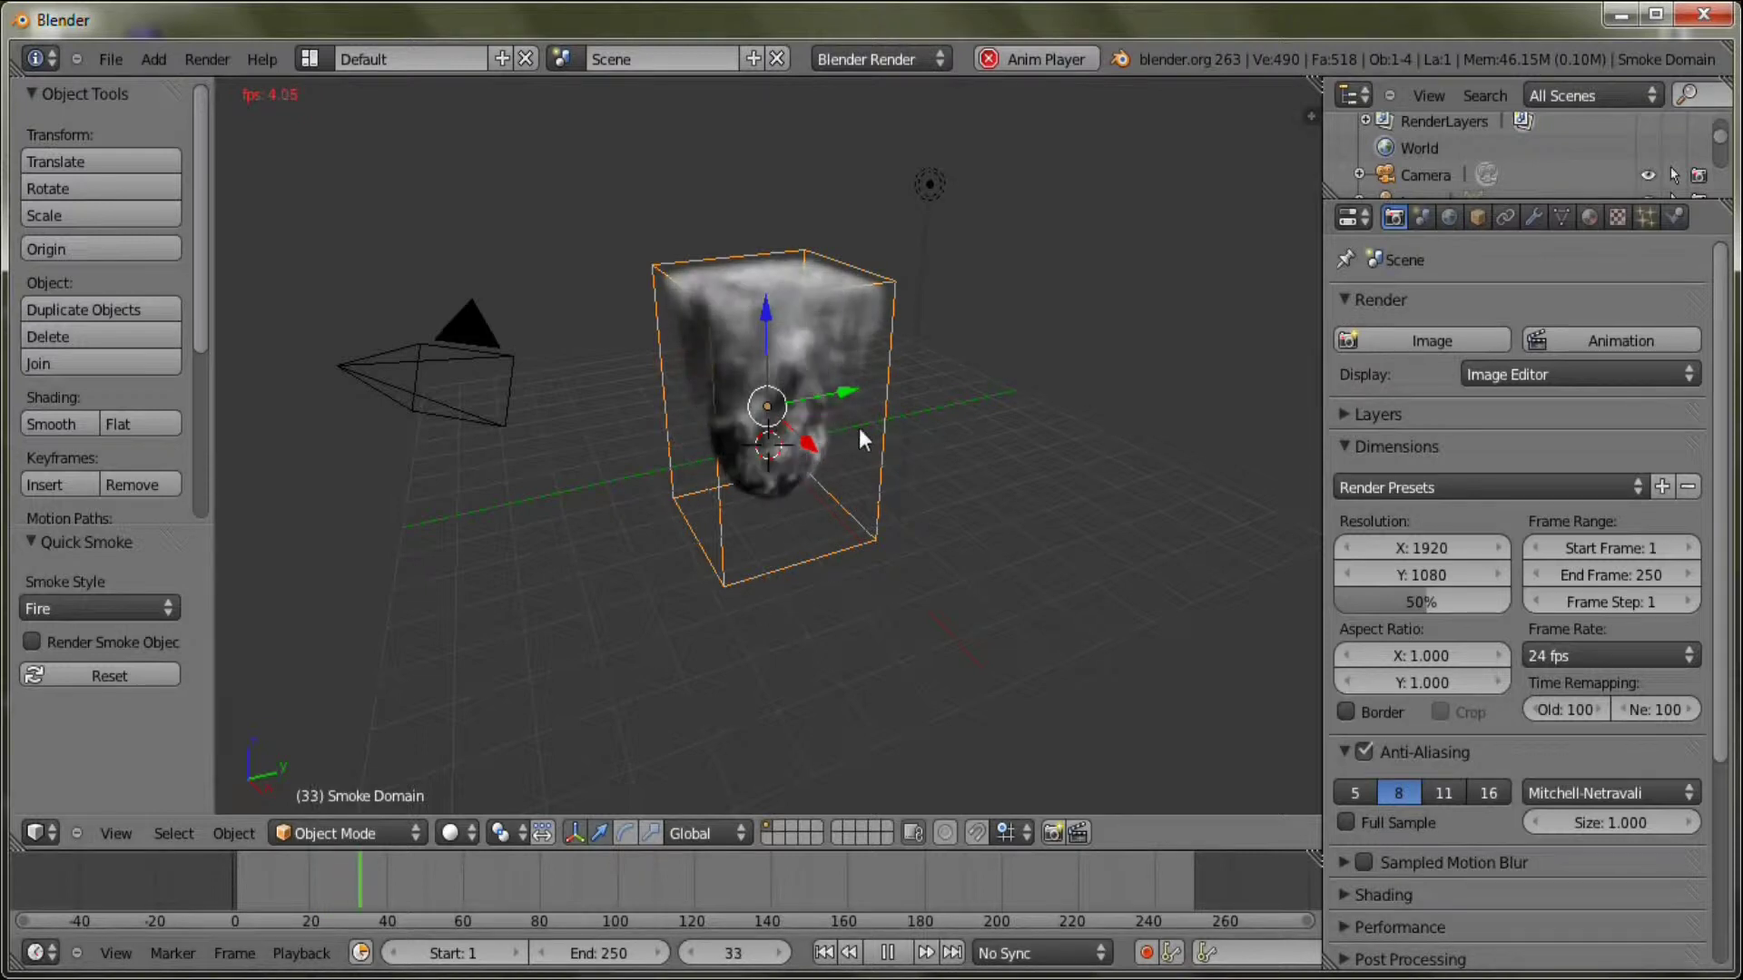
left_click(889, 953)
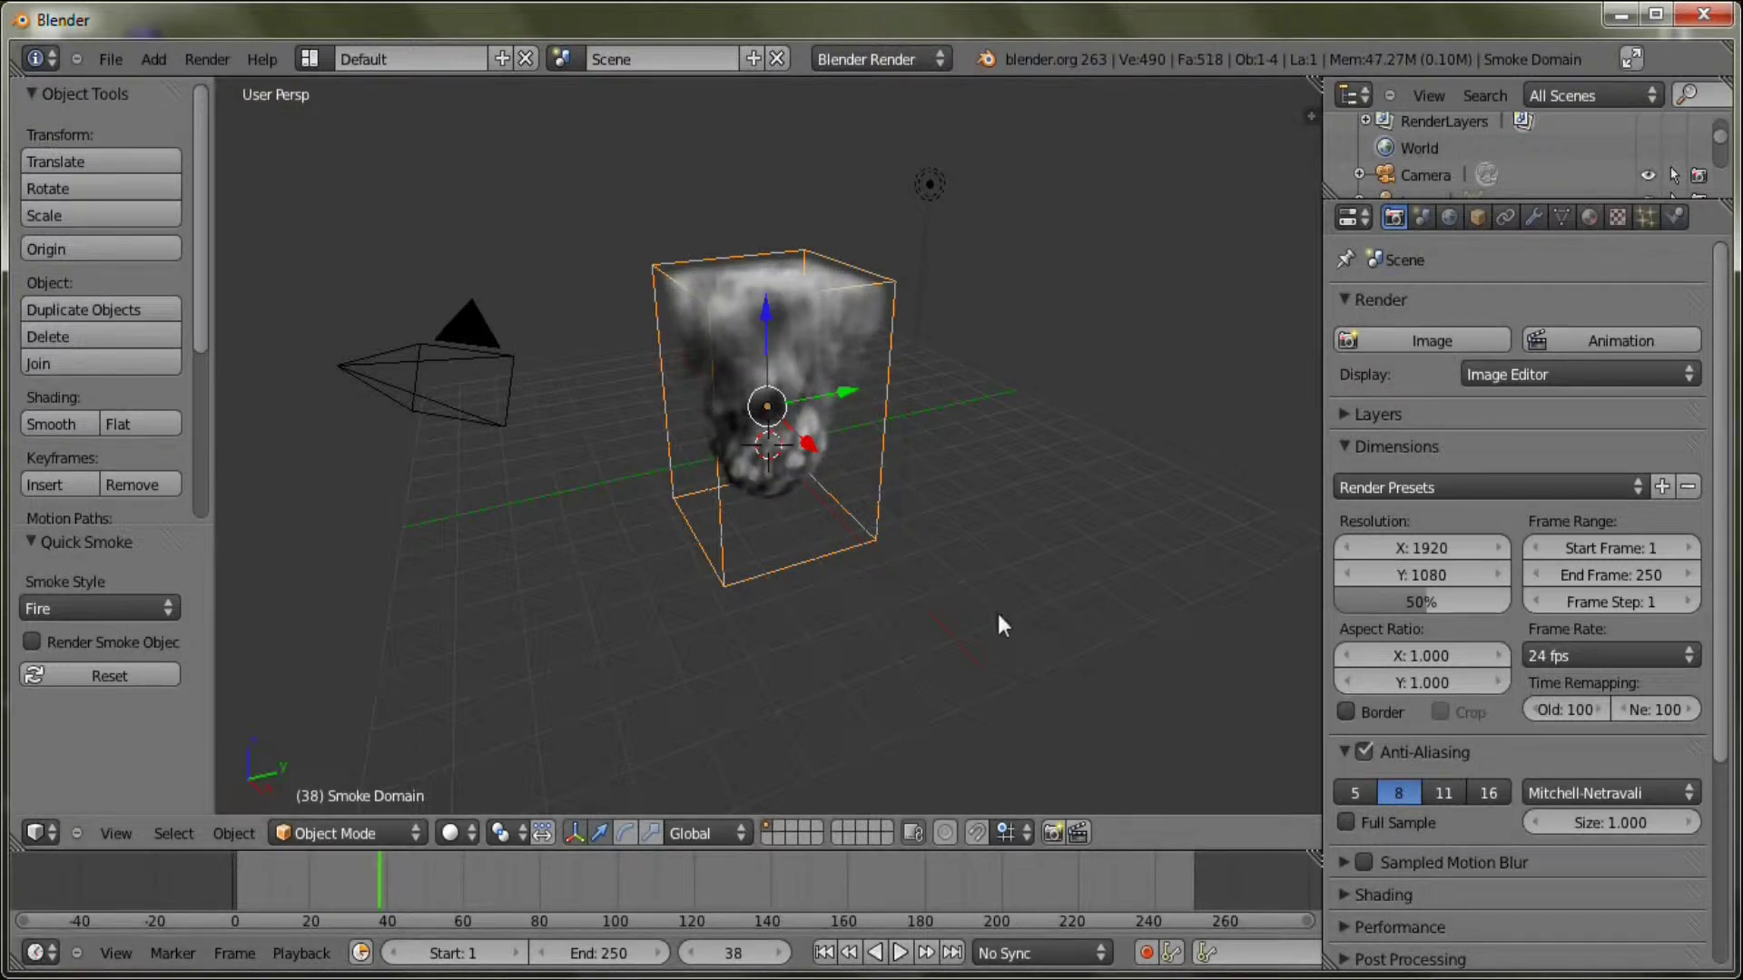
key("F12")
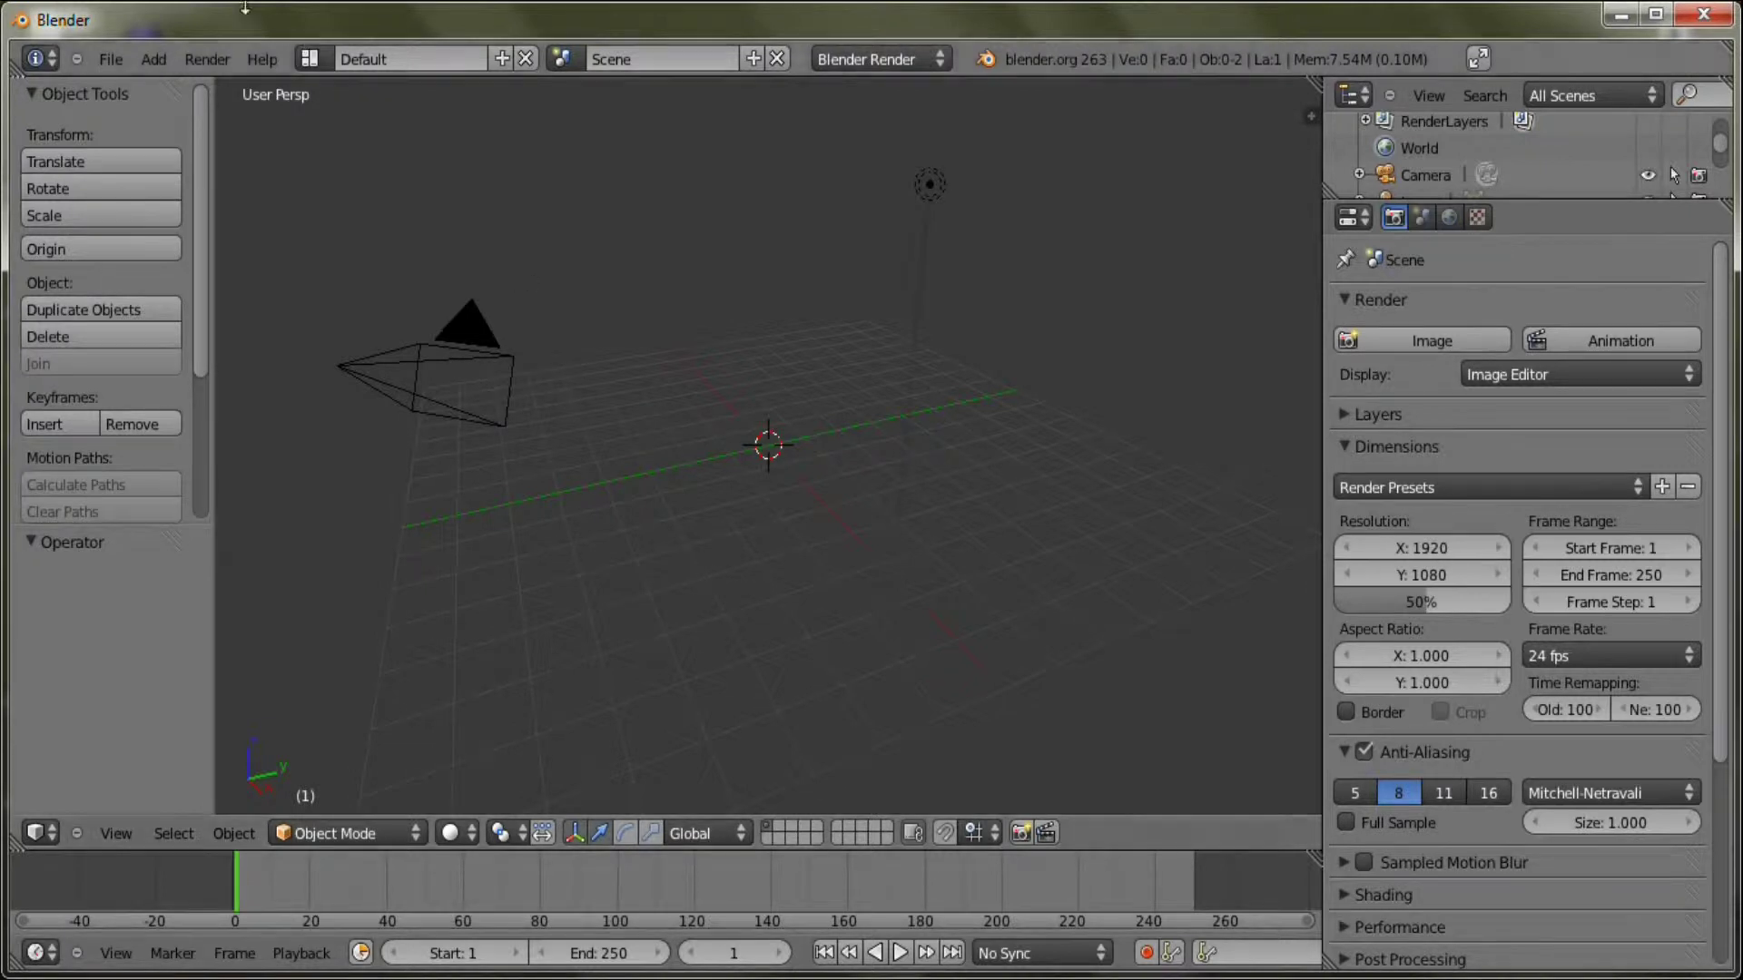
Scroll the Object Tools panel down in the empty camera-and-lamp scene
left_click_drag(204, 329, 243, 474)
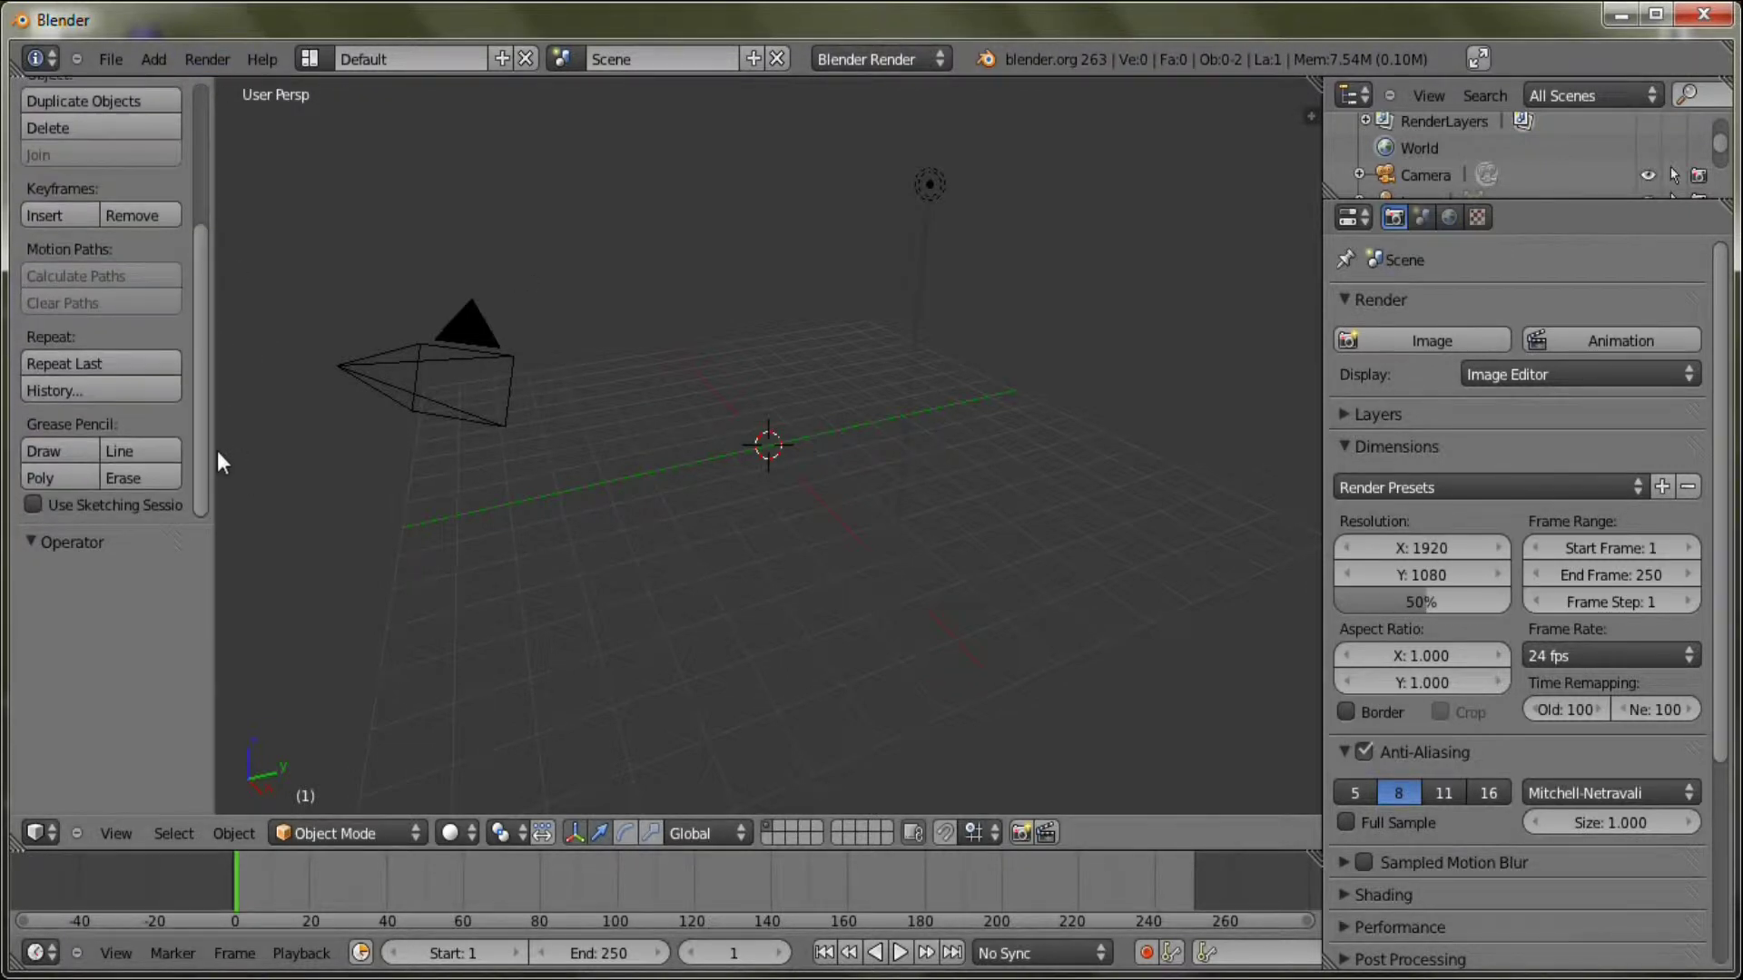
Add a smooth-shaded UV sphere and raise it along the Z axis
left_click(161, 57)
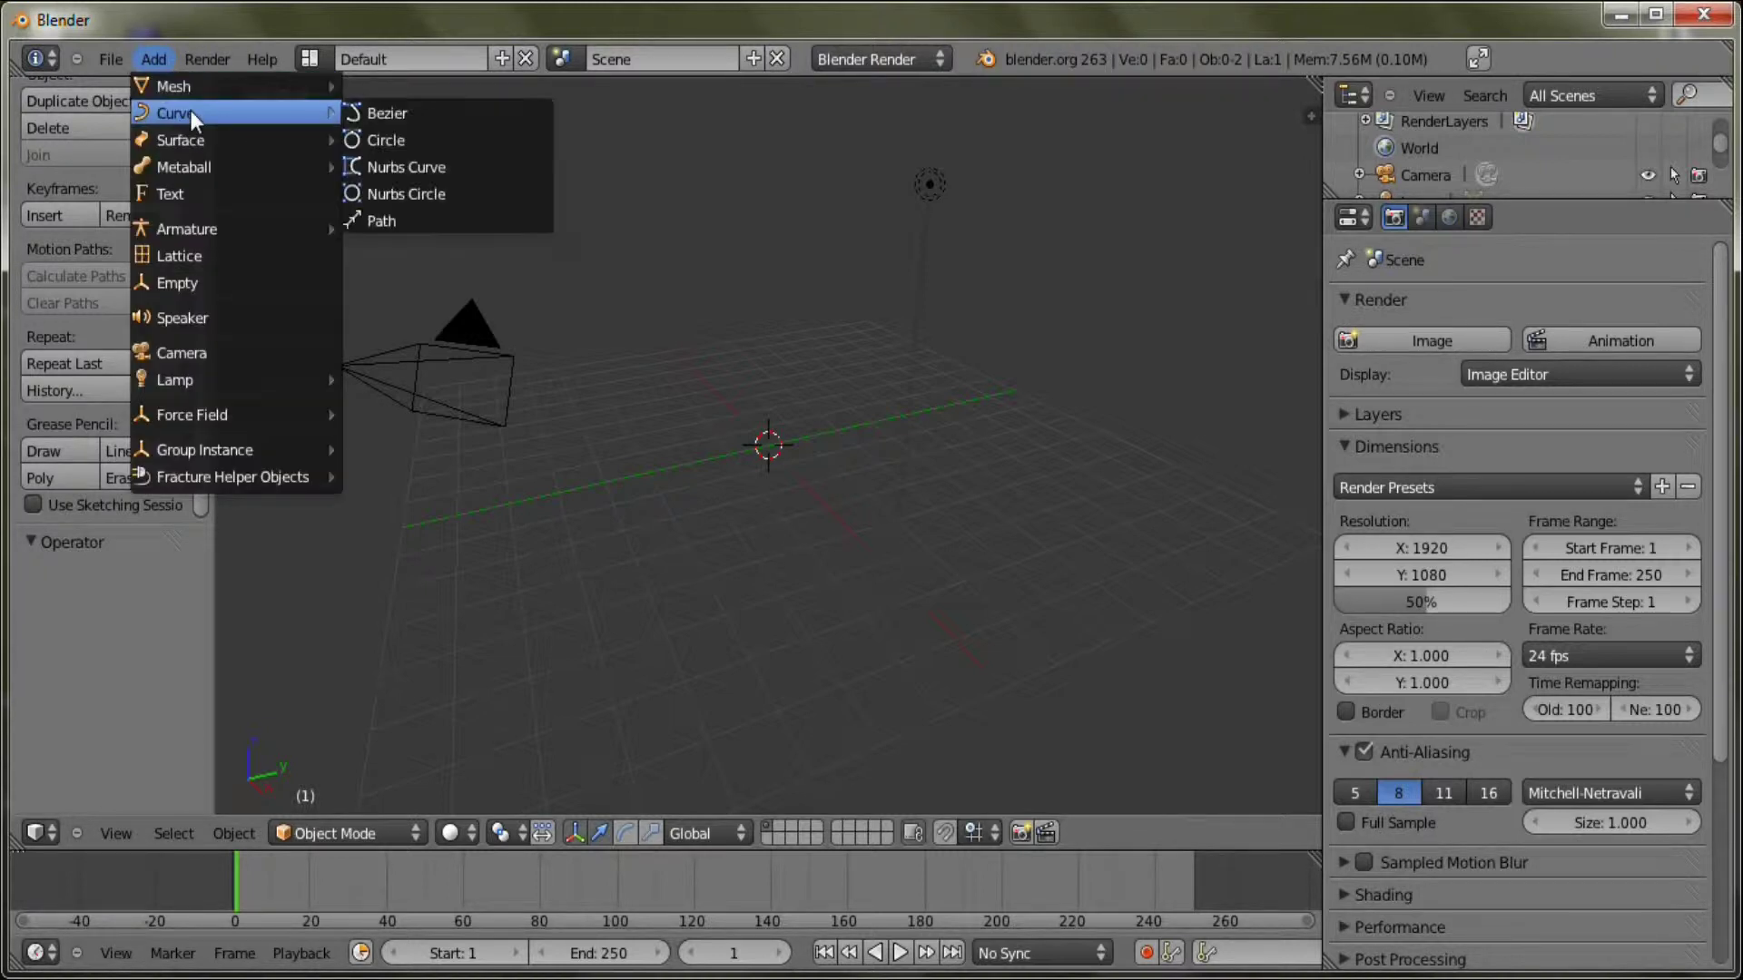
mouse_move(210, 85)
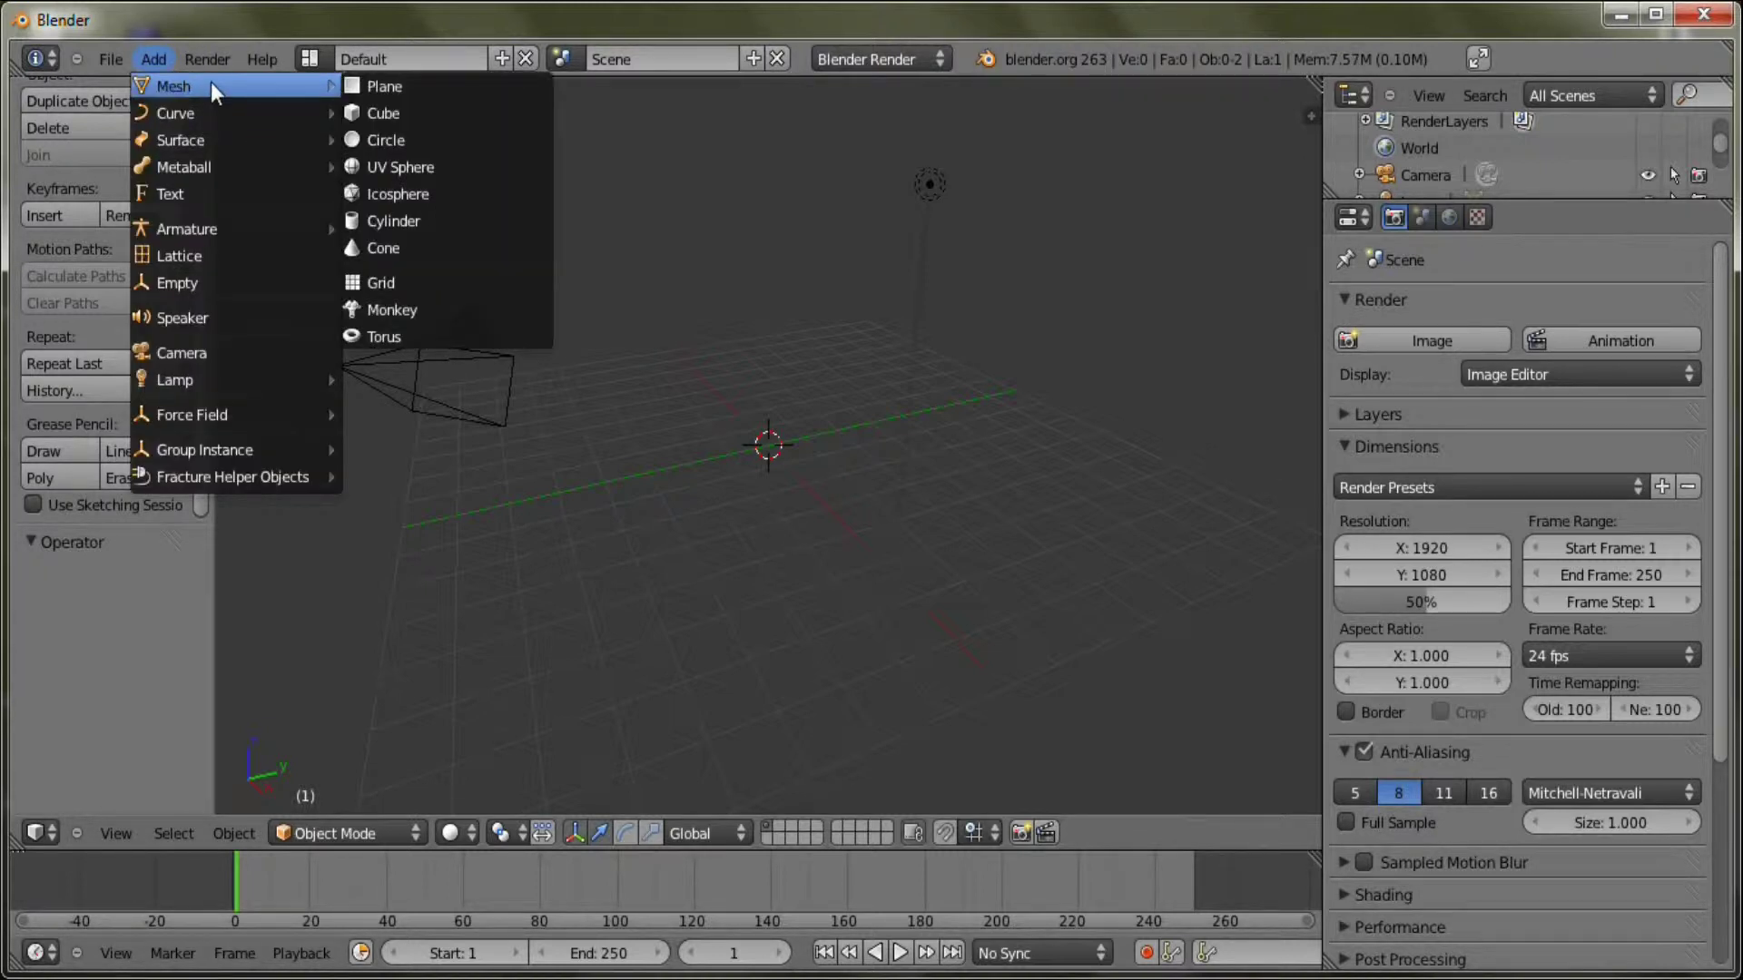
left_click(437, 165)
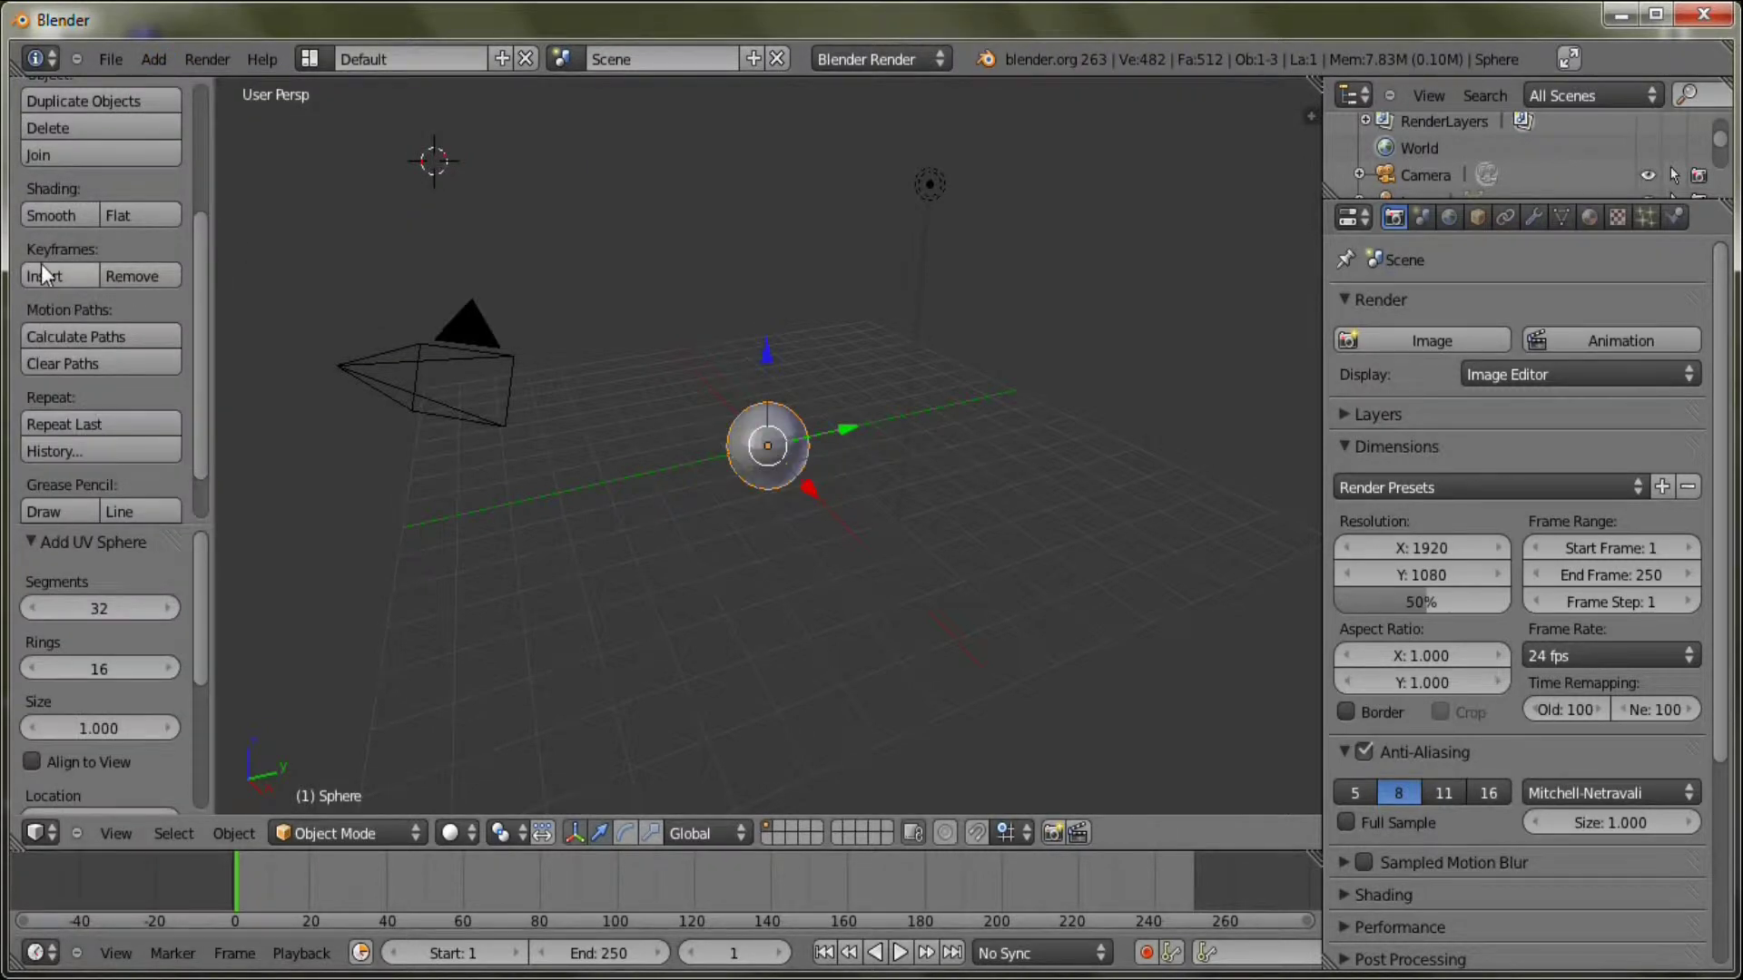
left_click(56, 220)
left_click_drag(753, 362, 786, 238)
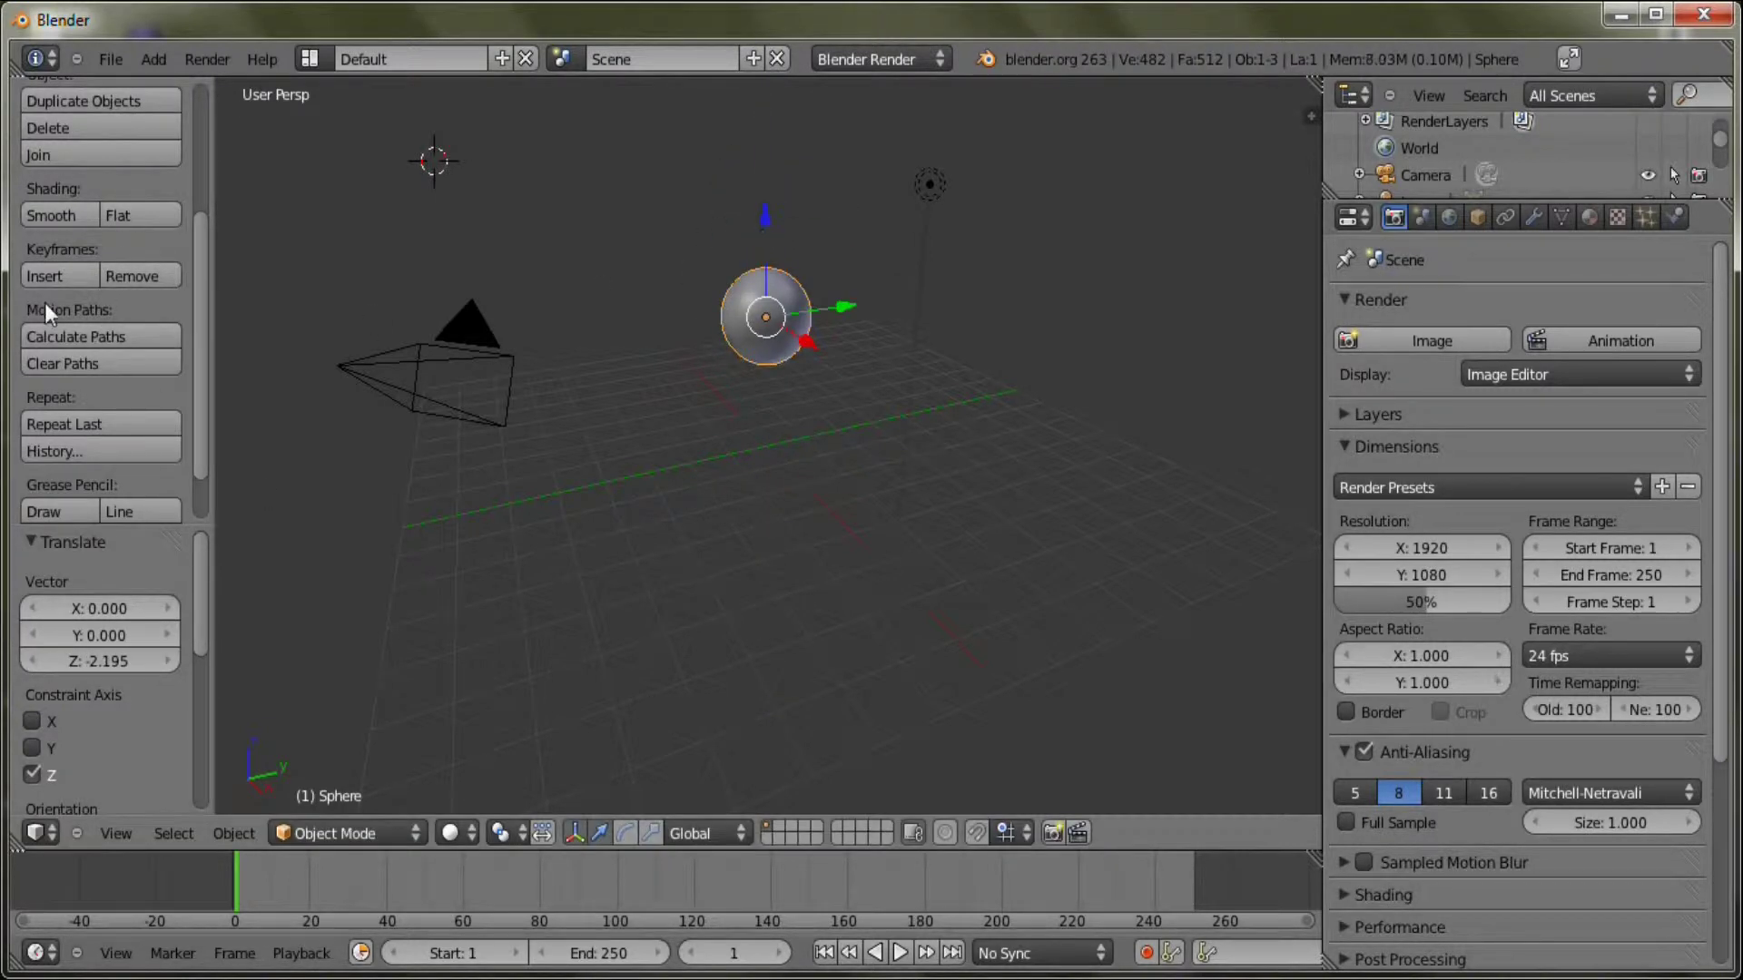
Add a plane and move it beneath the sphere
left_click(155, 59)
mouse_move(245, 84)
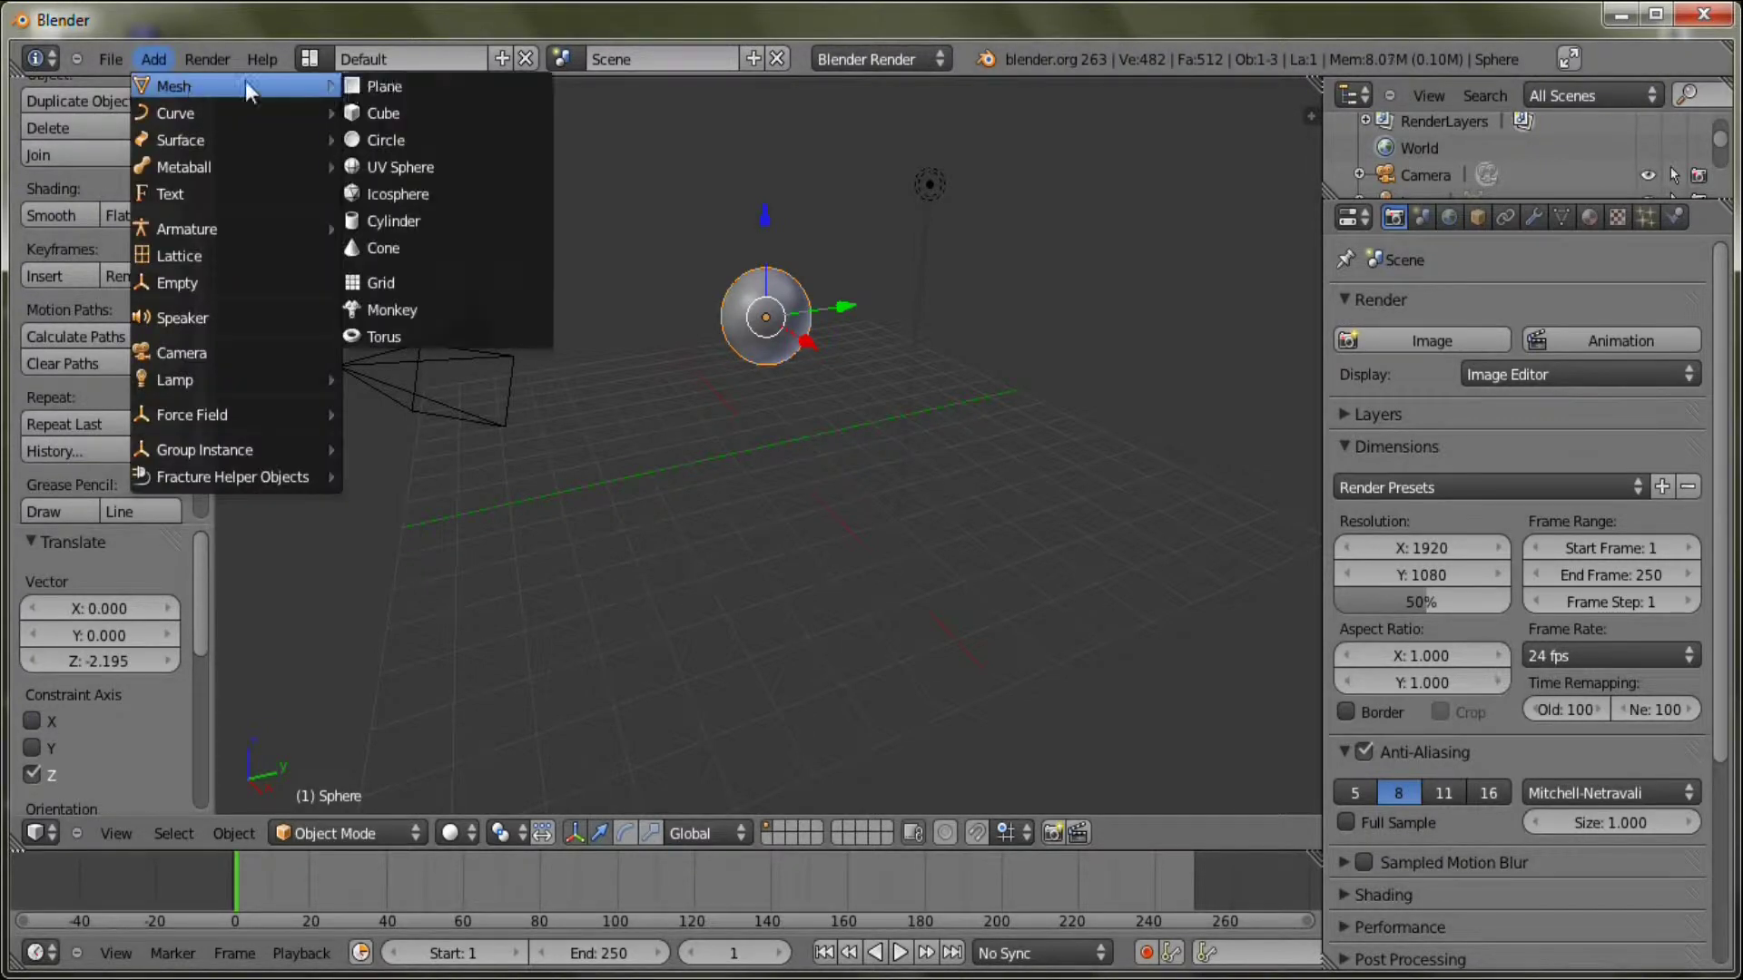
left_click(356, 83)
left_click_drag(513, 159, 821, 385)
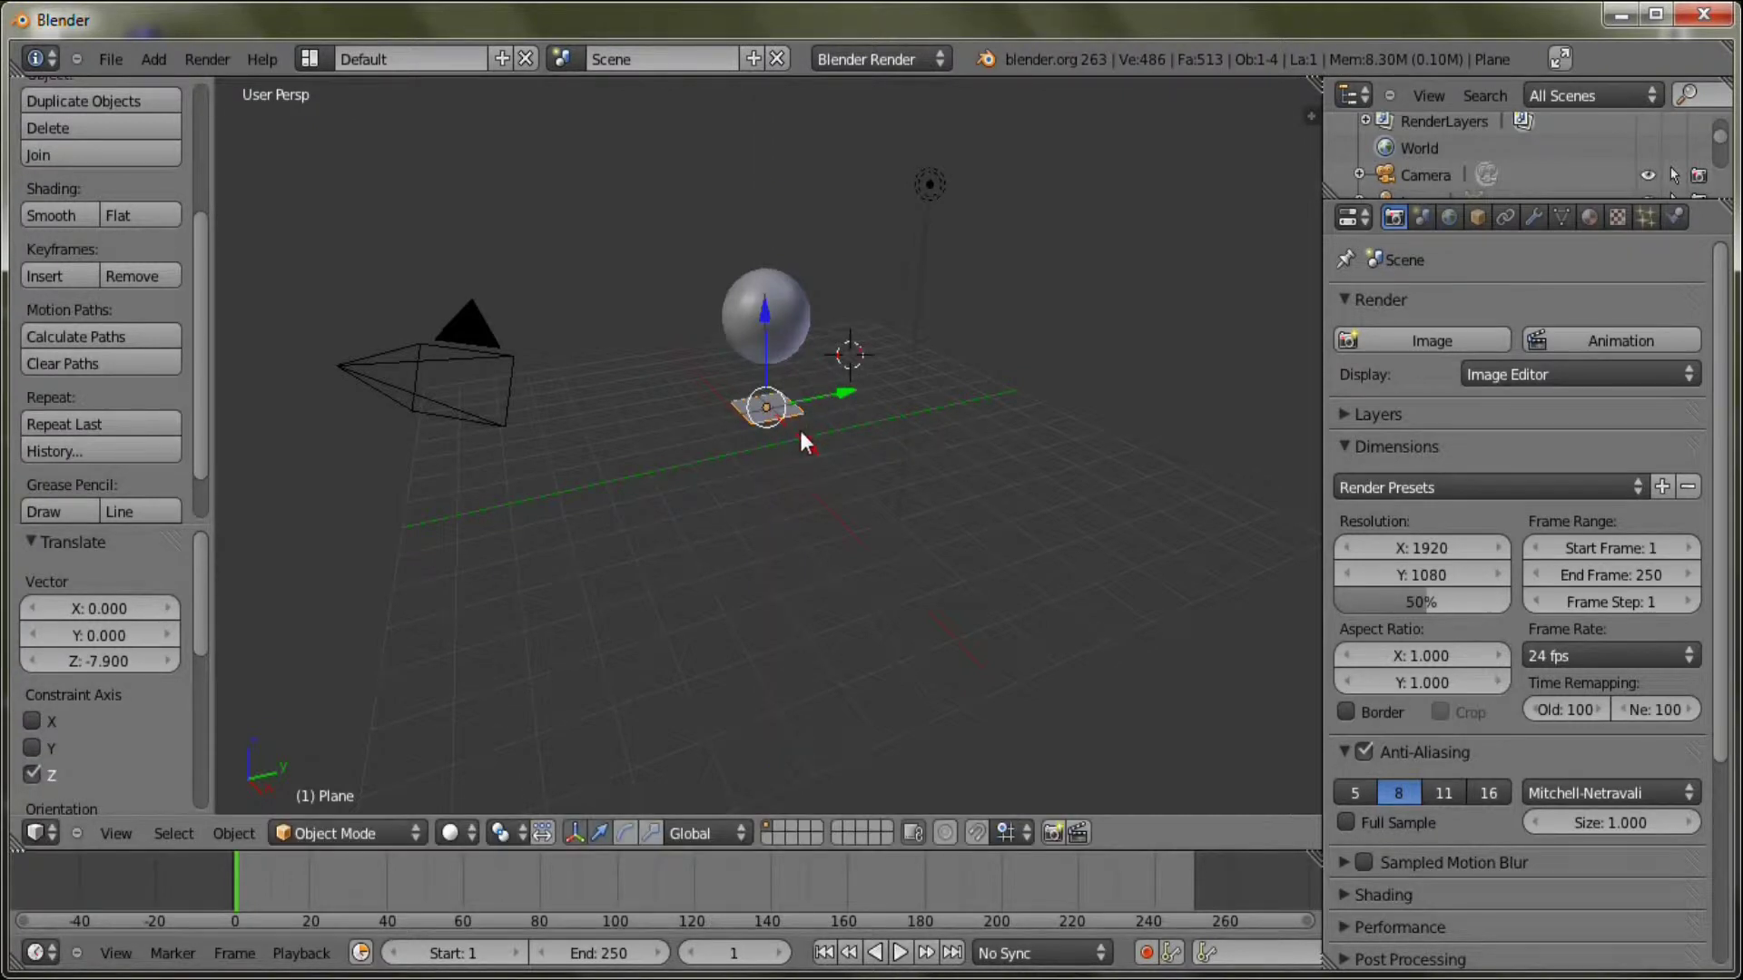
left_click(842, 534)
mouse_move(817, 449)
left_mouse_down()
mouse_move(855, 490)
mouse_move(808, 450)
left_mouse_up()
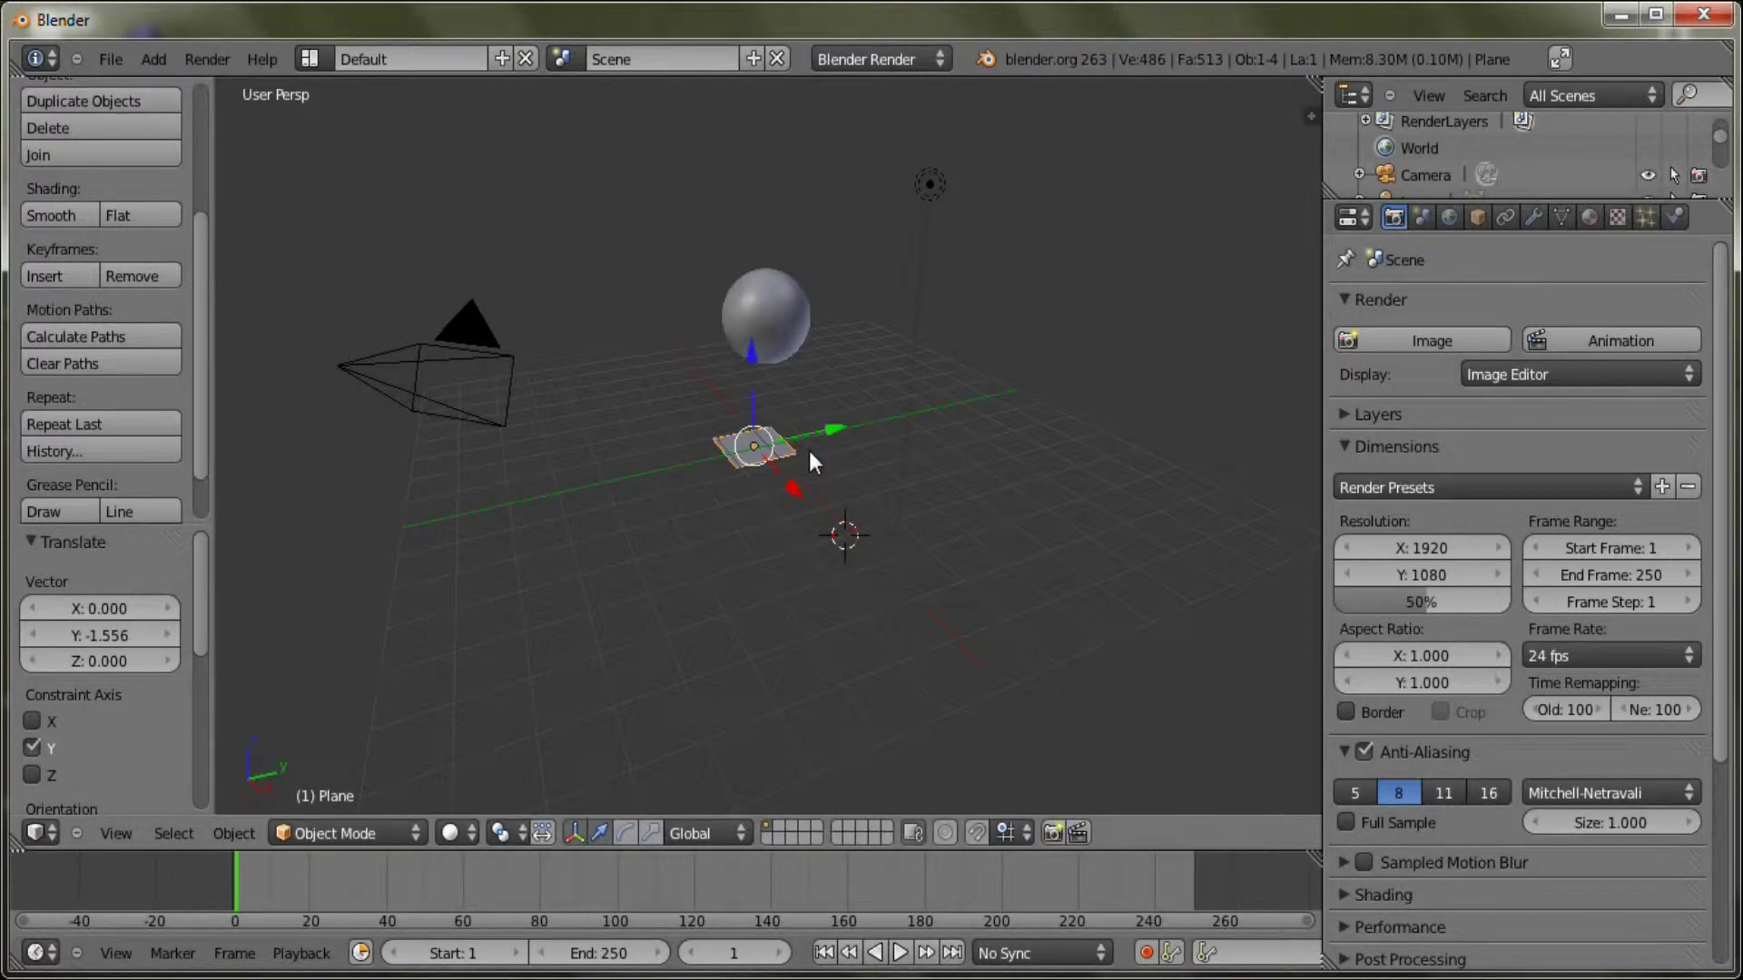
Scale the plane up about ten times and raise it just under the sphere
key("s")
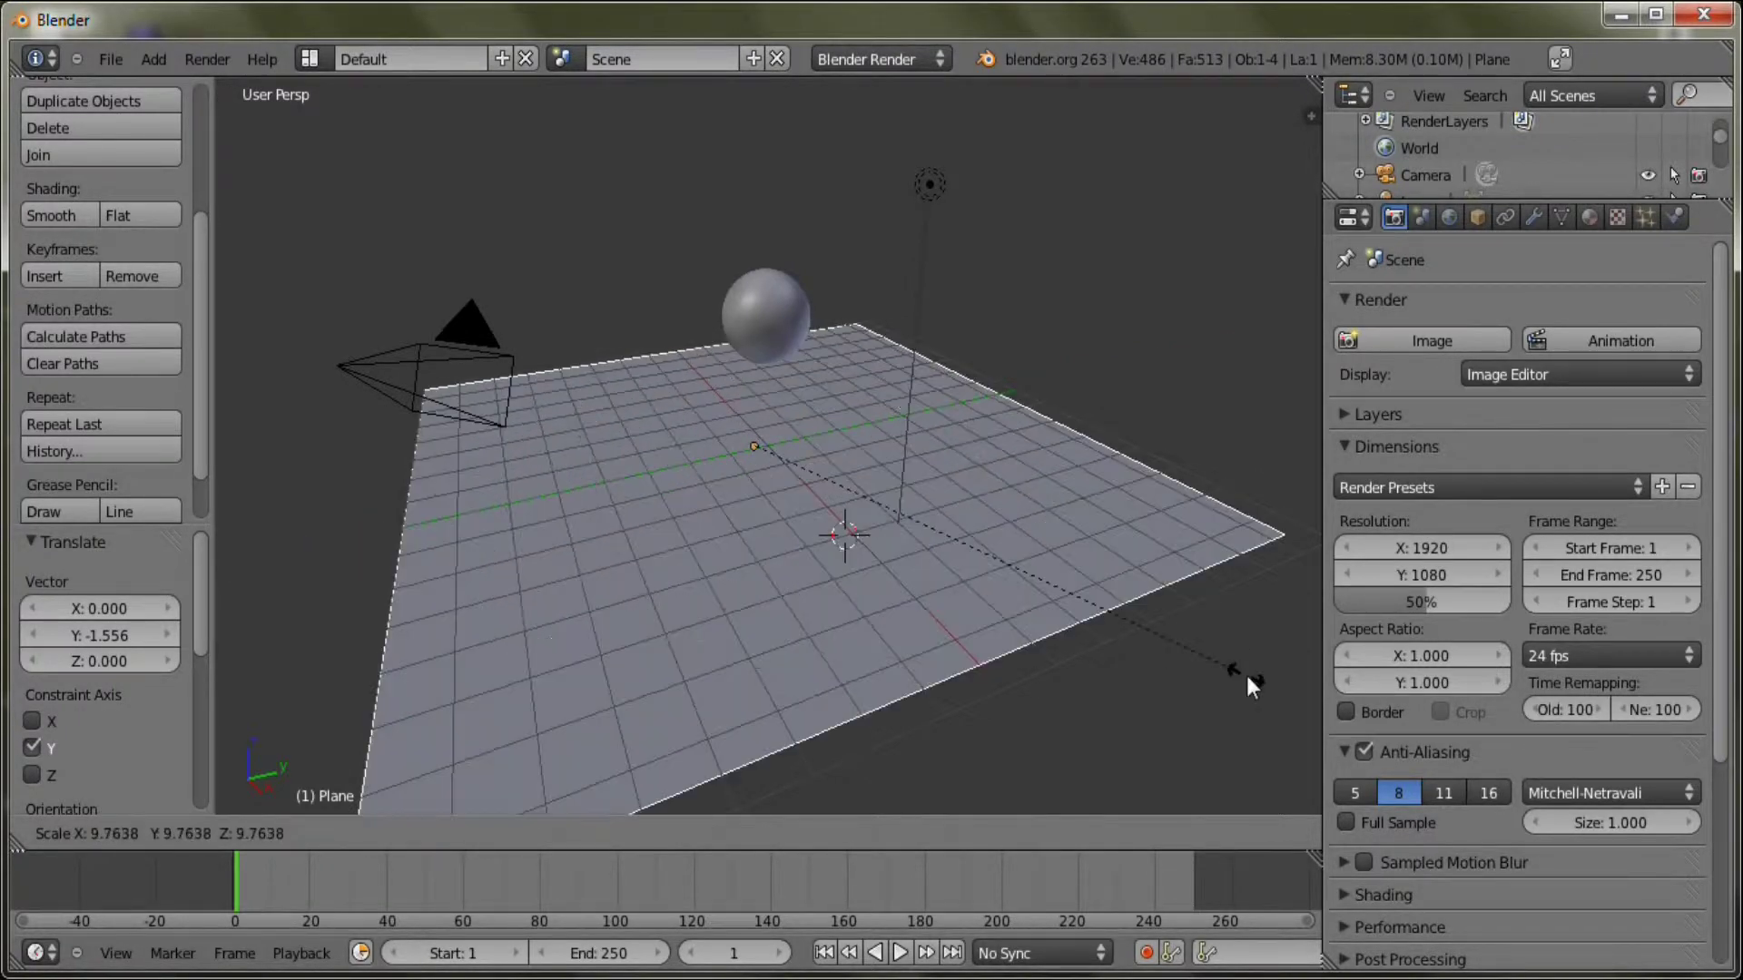
left_click(1246, 676)
left_click_drag(753, 392, 779, 308)
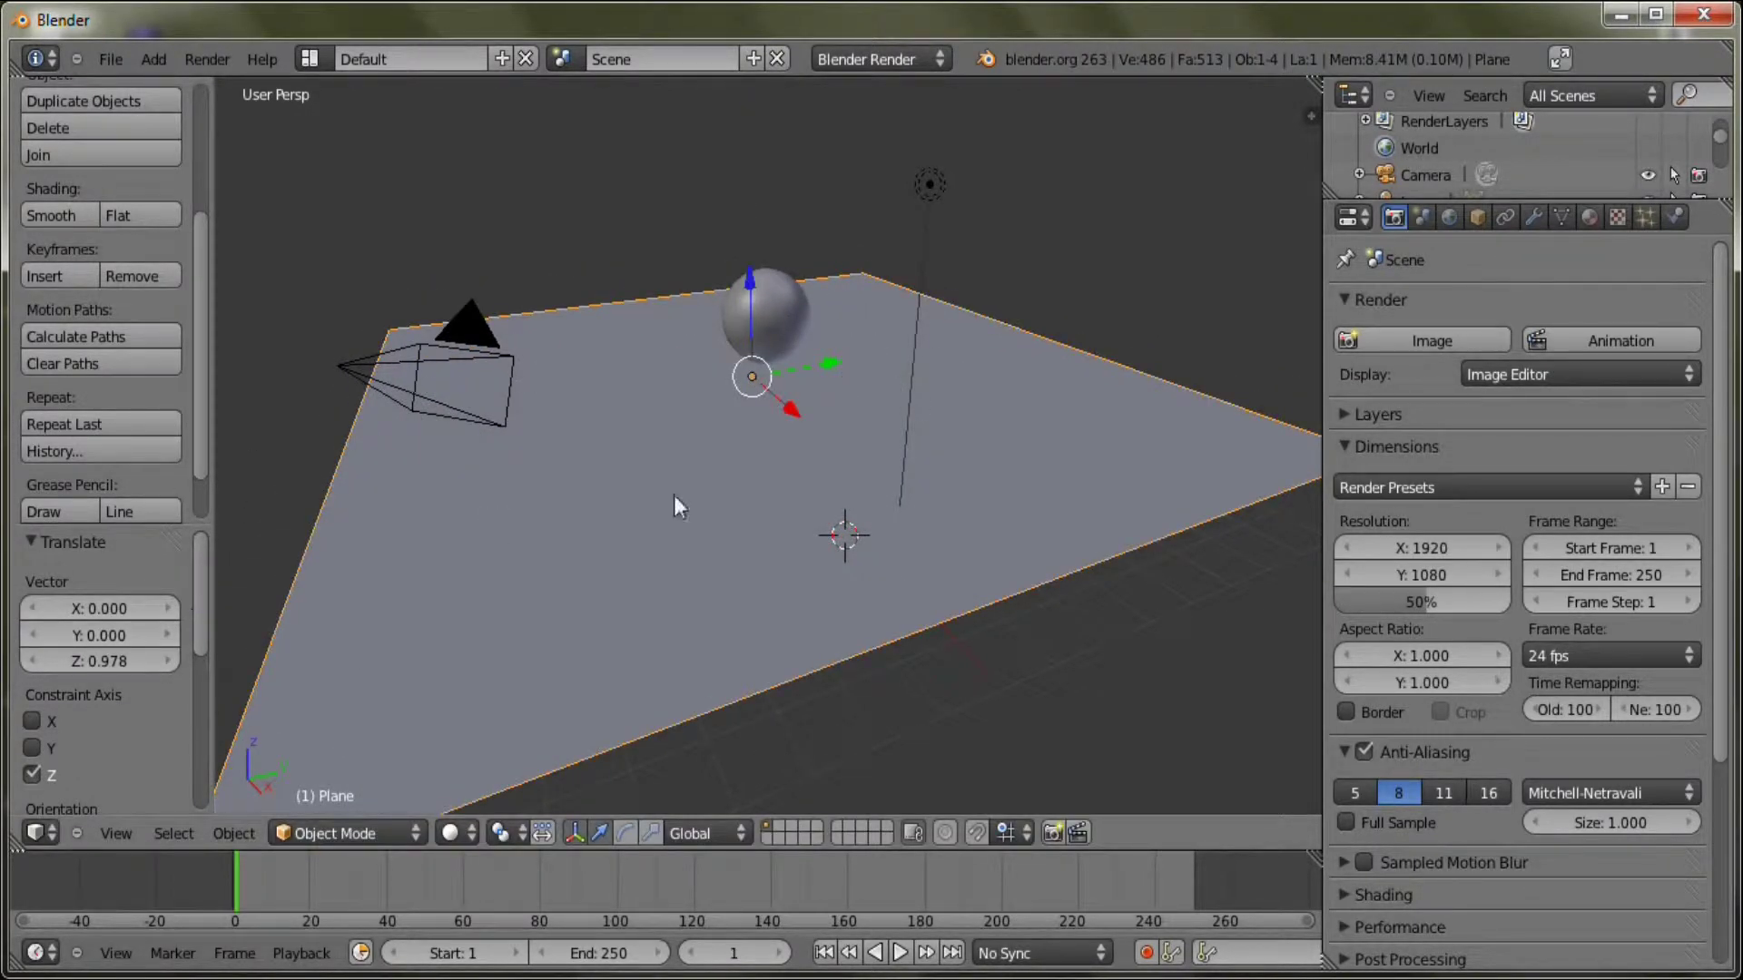
left_click(1100, 191)
left_click(602, 187)
Select the sphere and apply Quick Fluid to it via the 'Quick' search
scroll(876, 415, "up", 4)
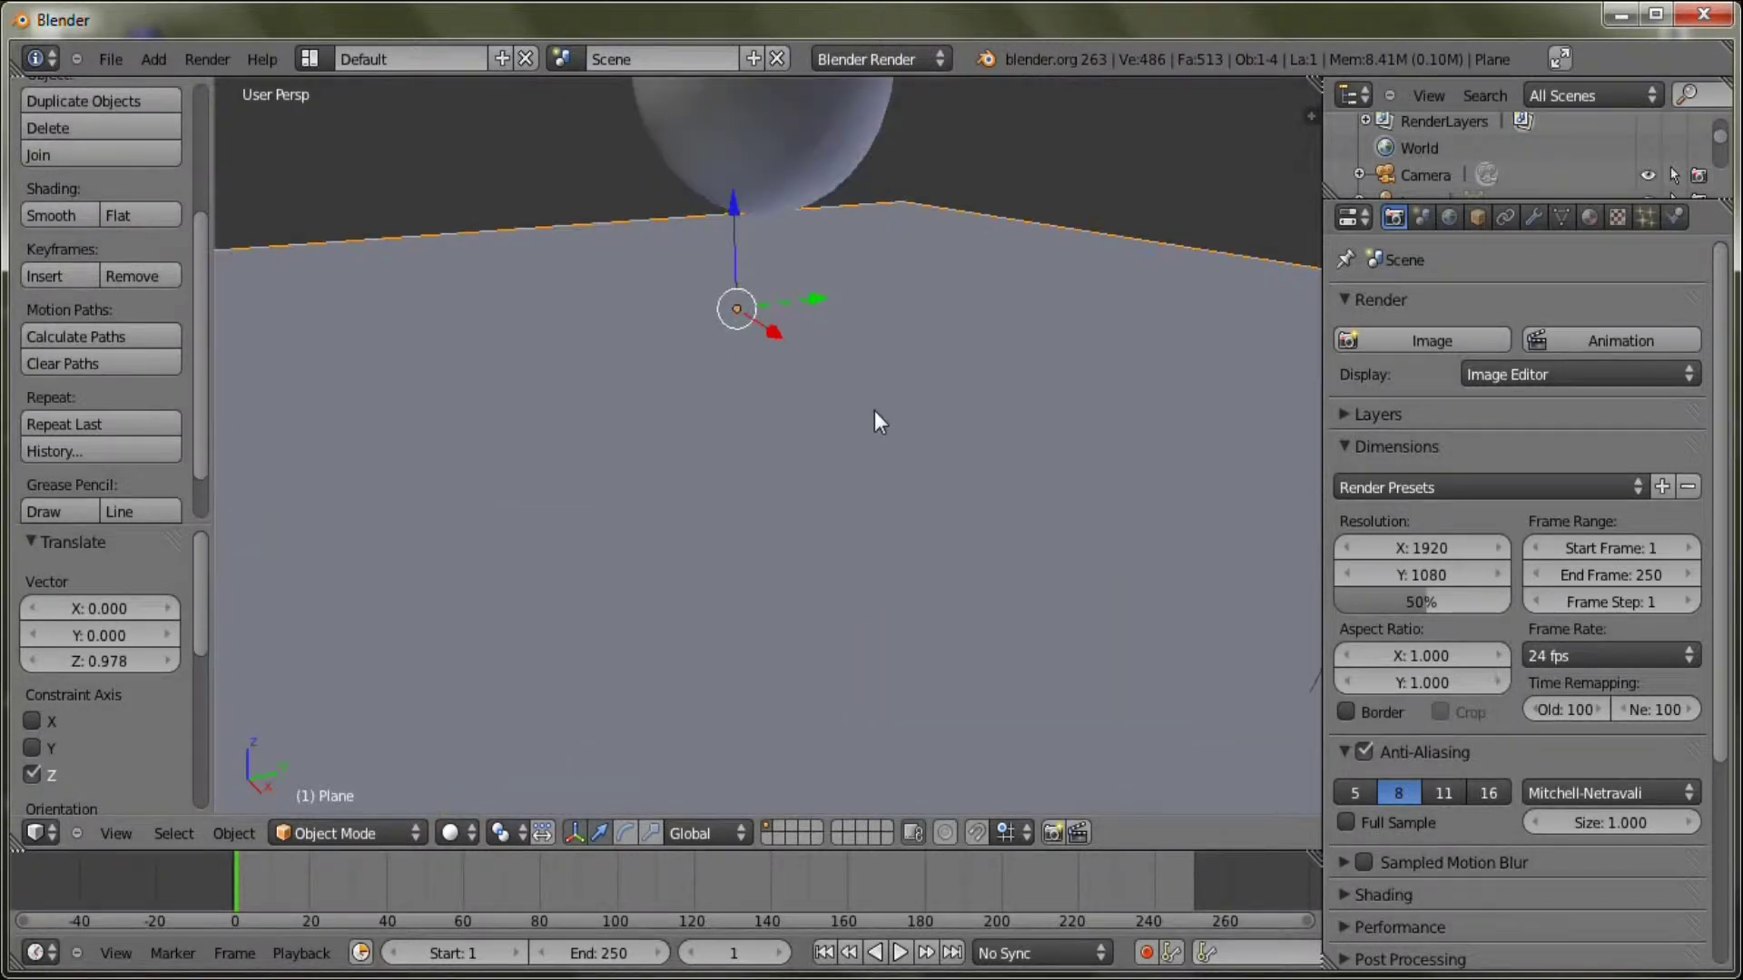
scroll(874, 410, "down", 2)
right_click(776, 173)
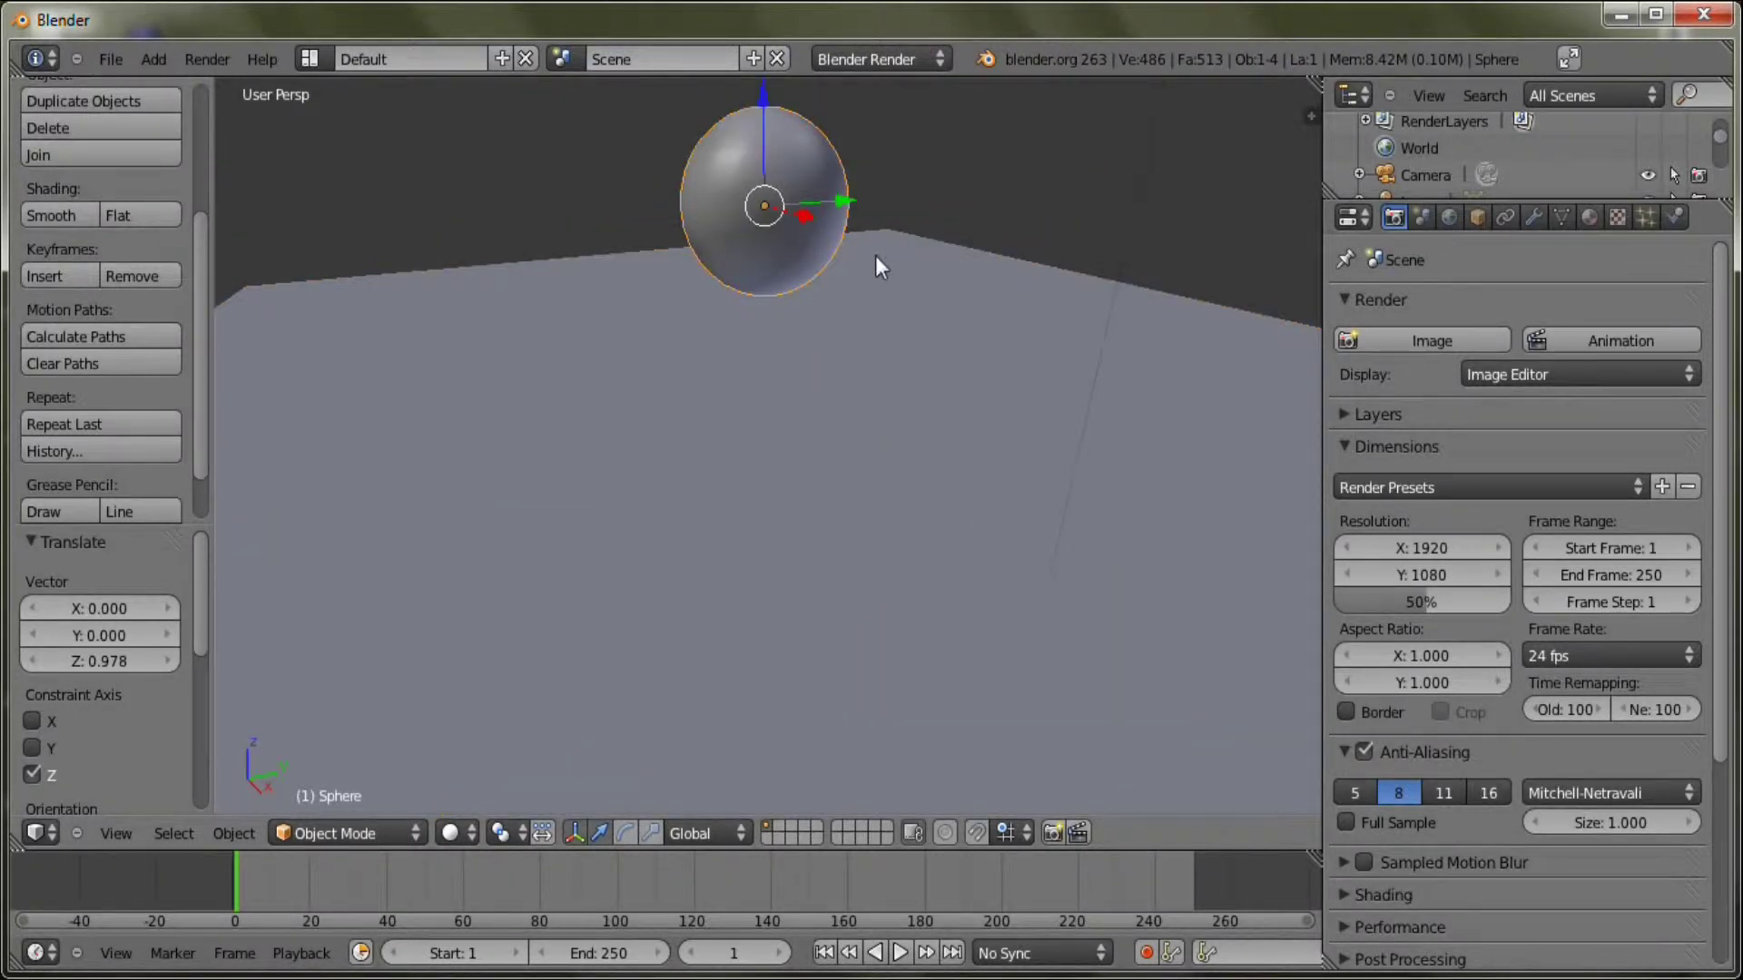
key("space")
key("BackSpace")
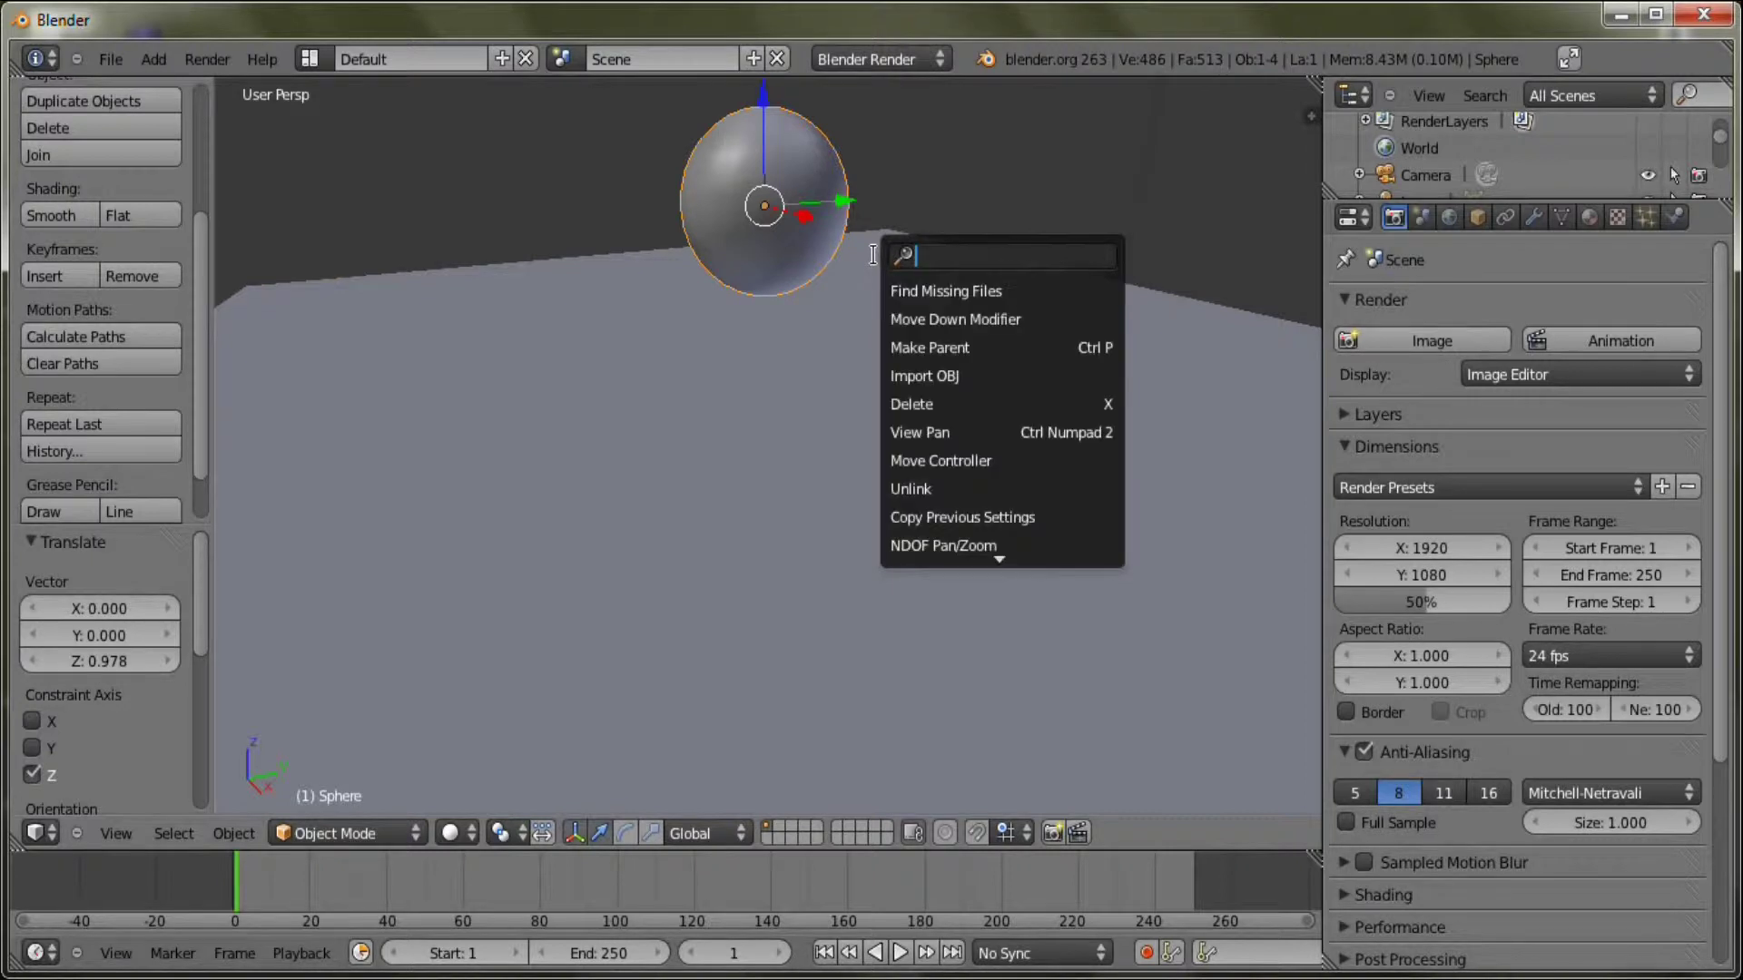
type("Quick")
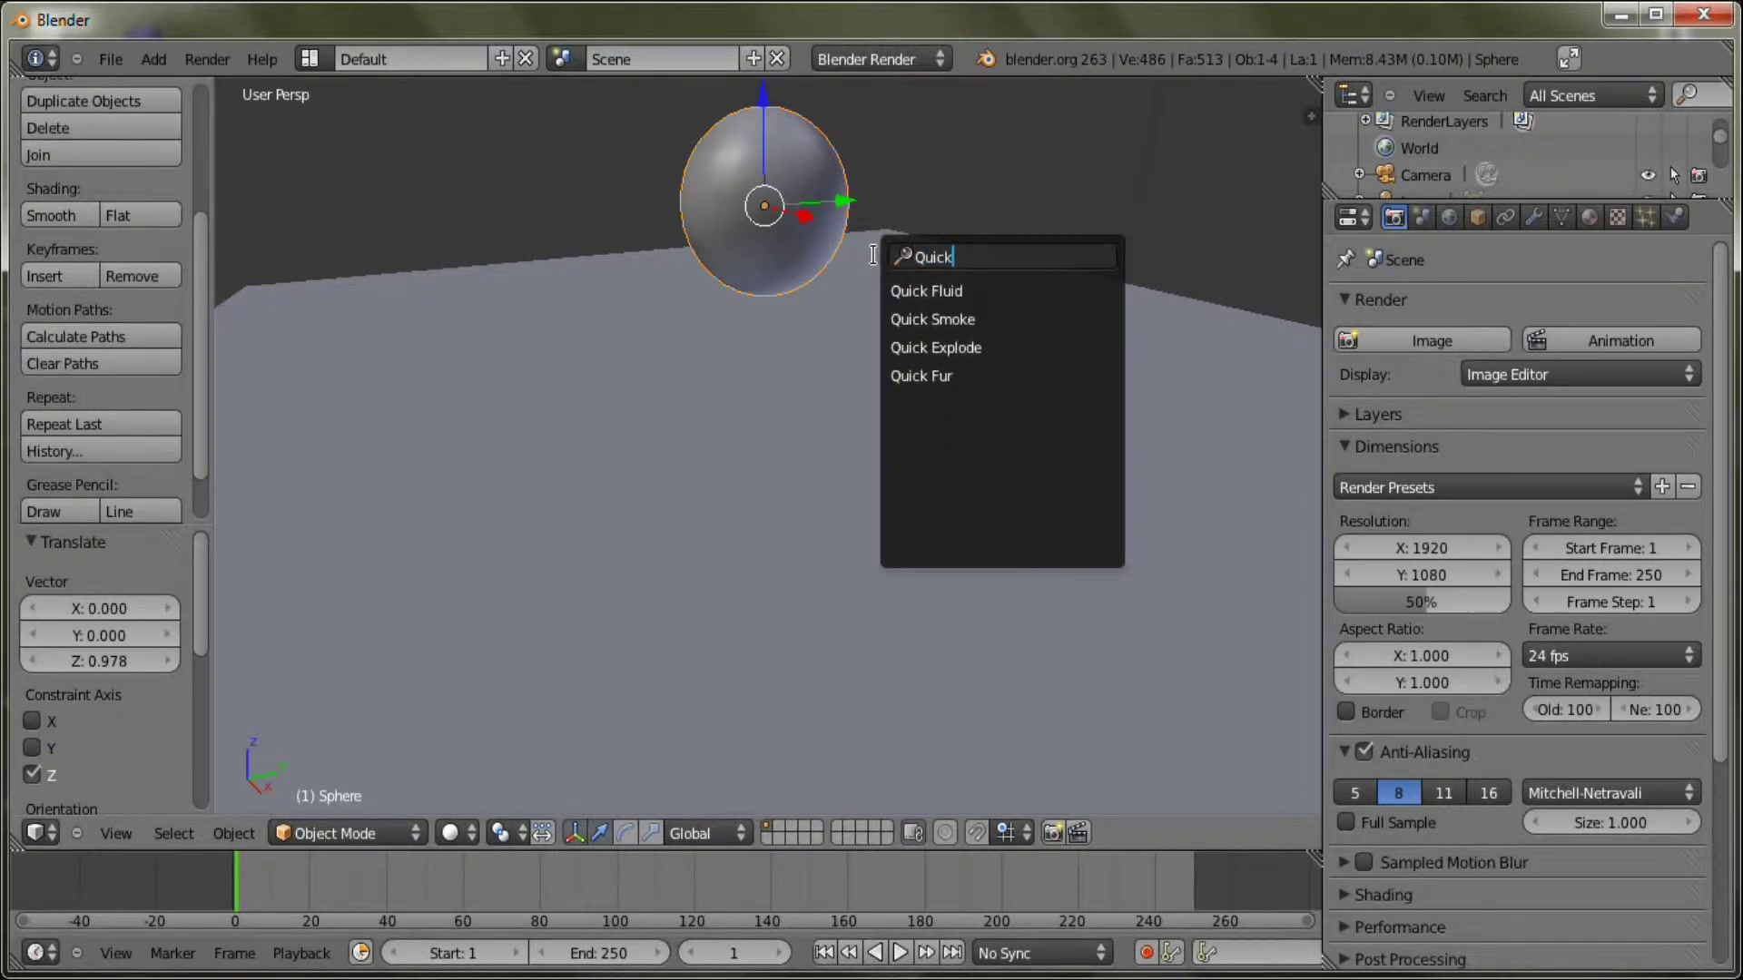
key("Return")
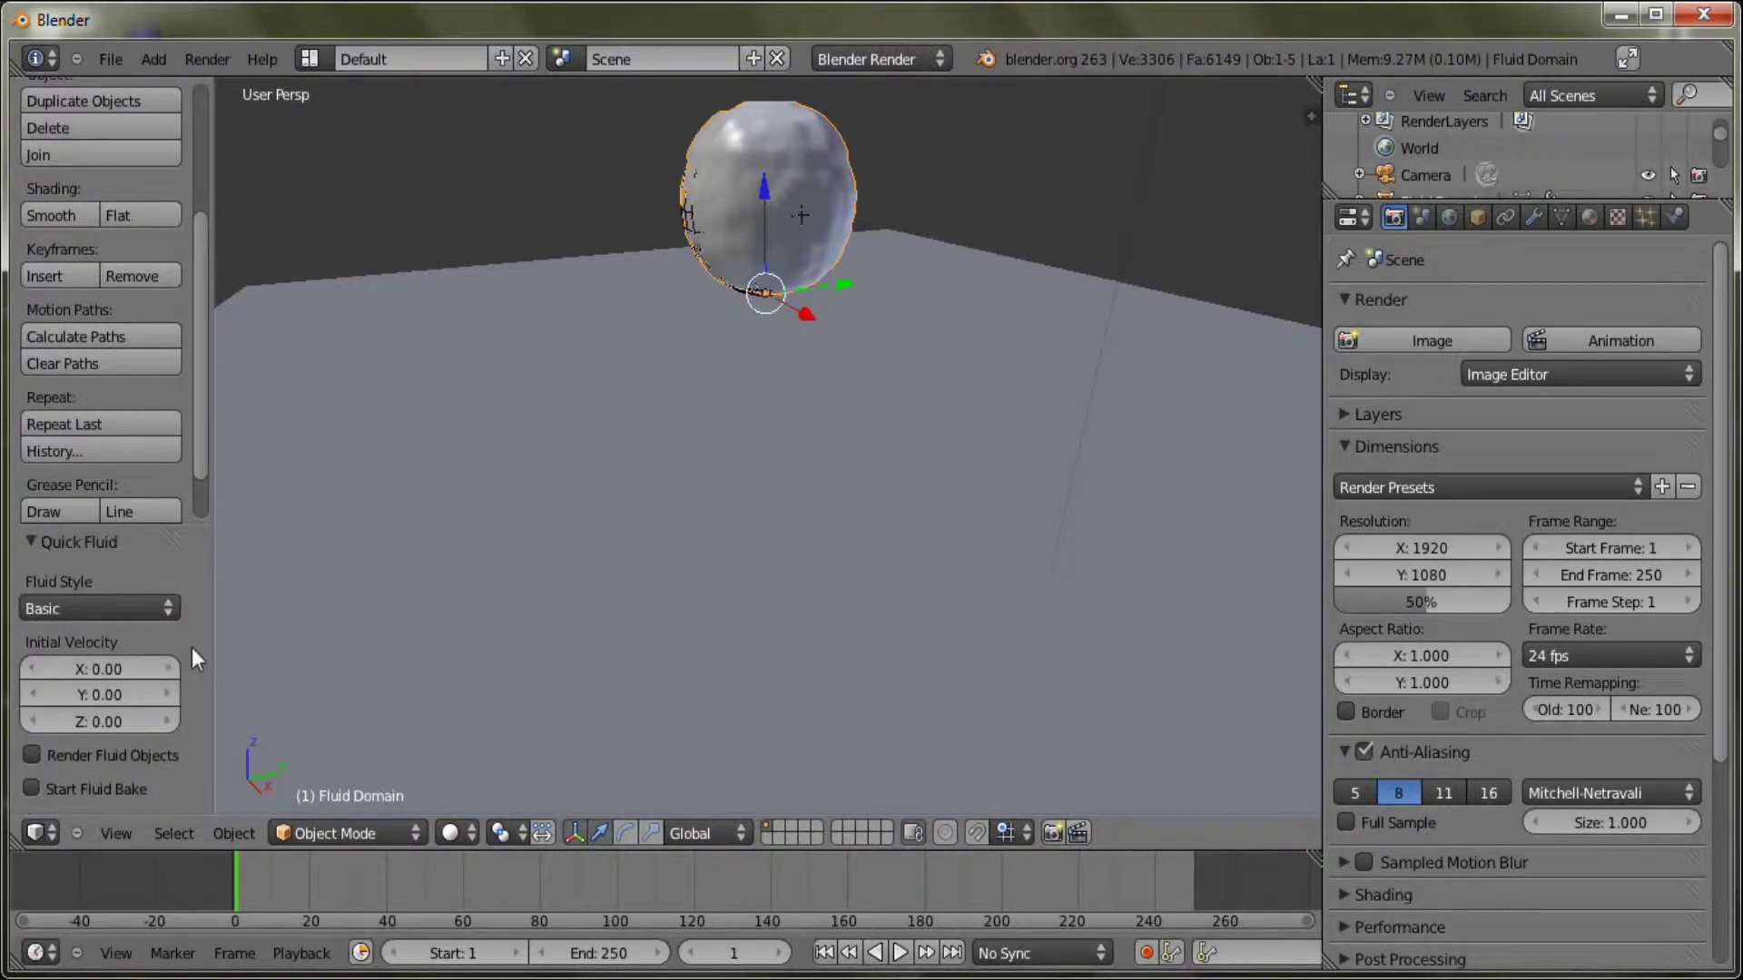
Set the fluid style to Inflow and play the simulation, zoomed out and orbited
left_click(63, 606)
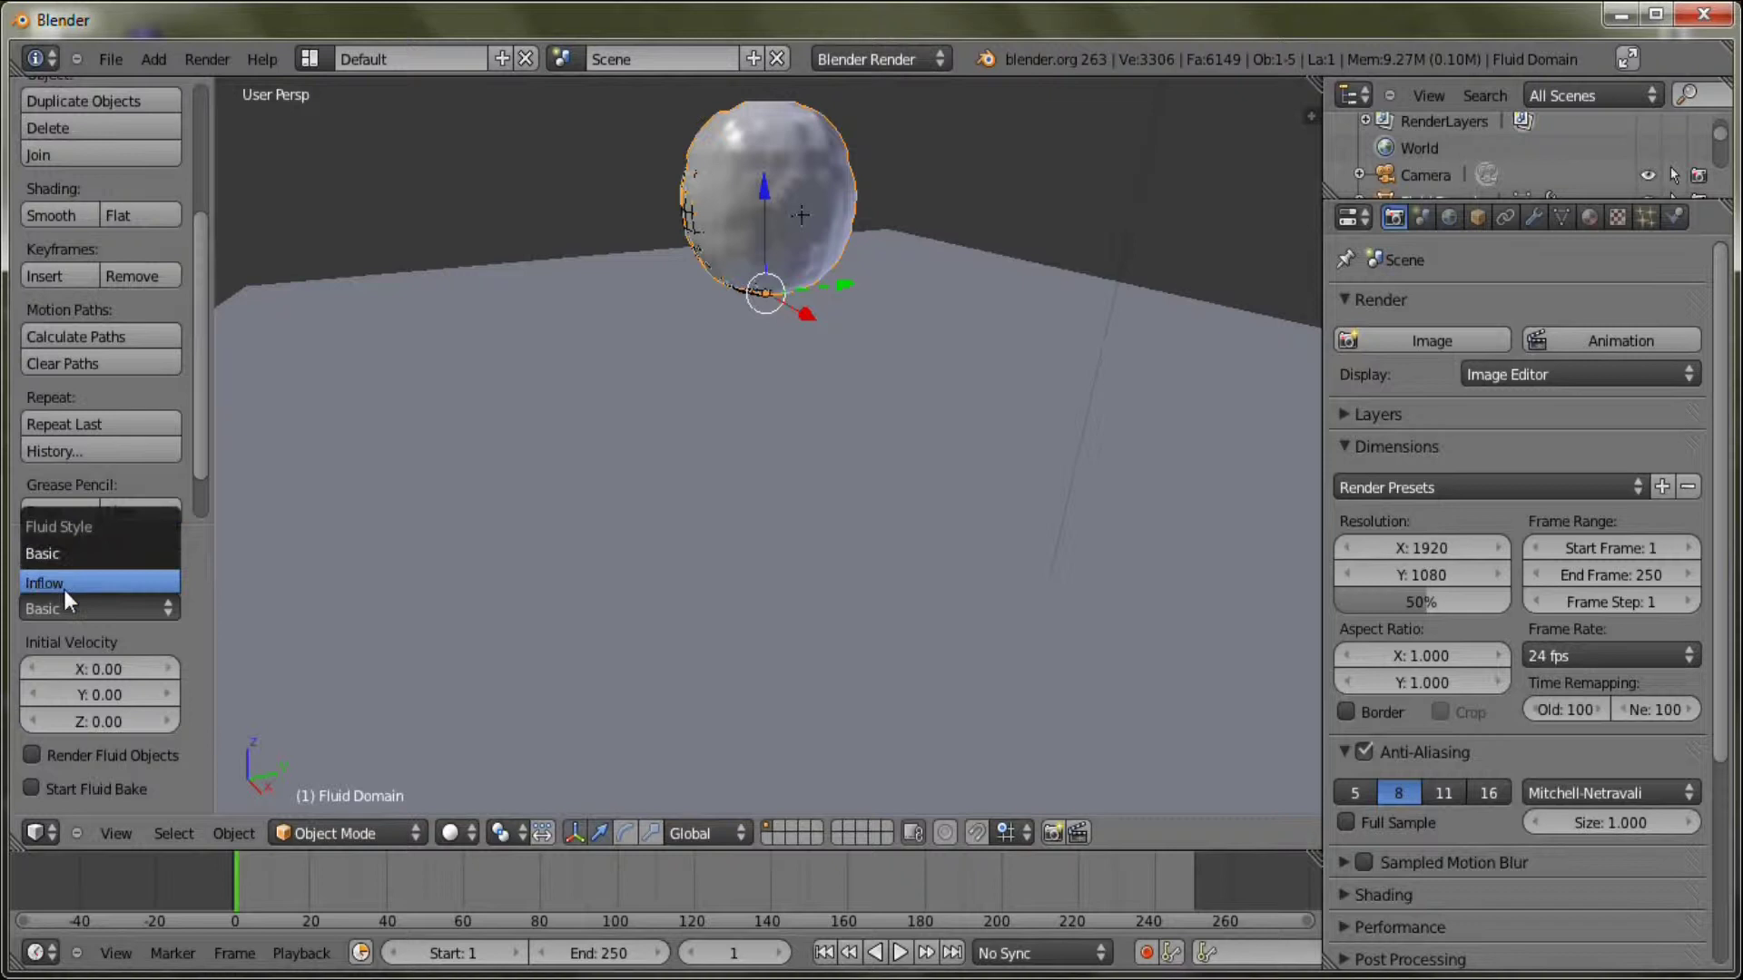
left_click(63, 588)
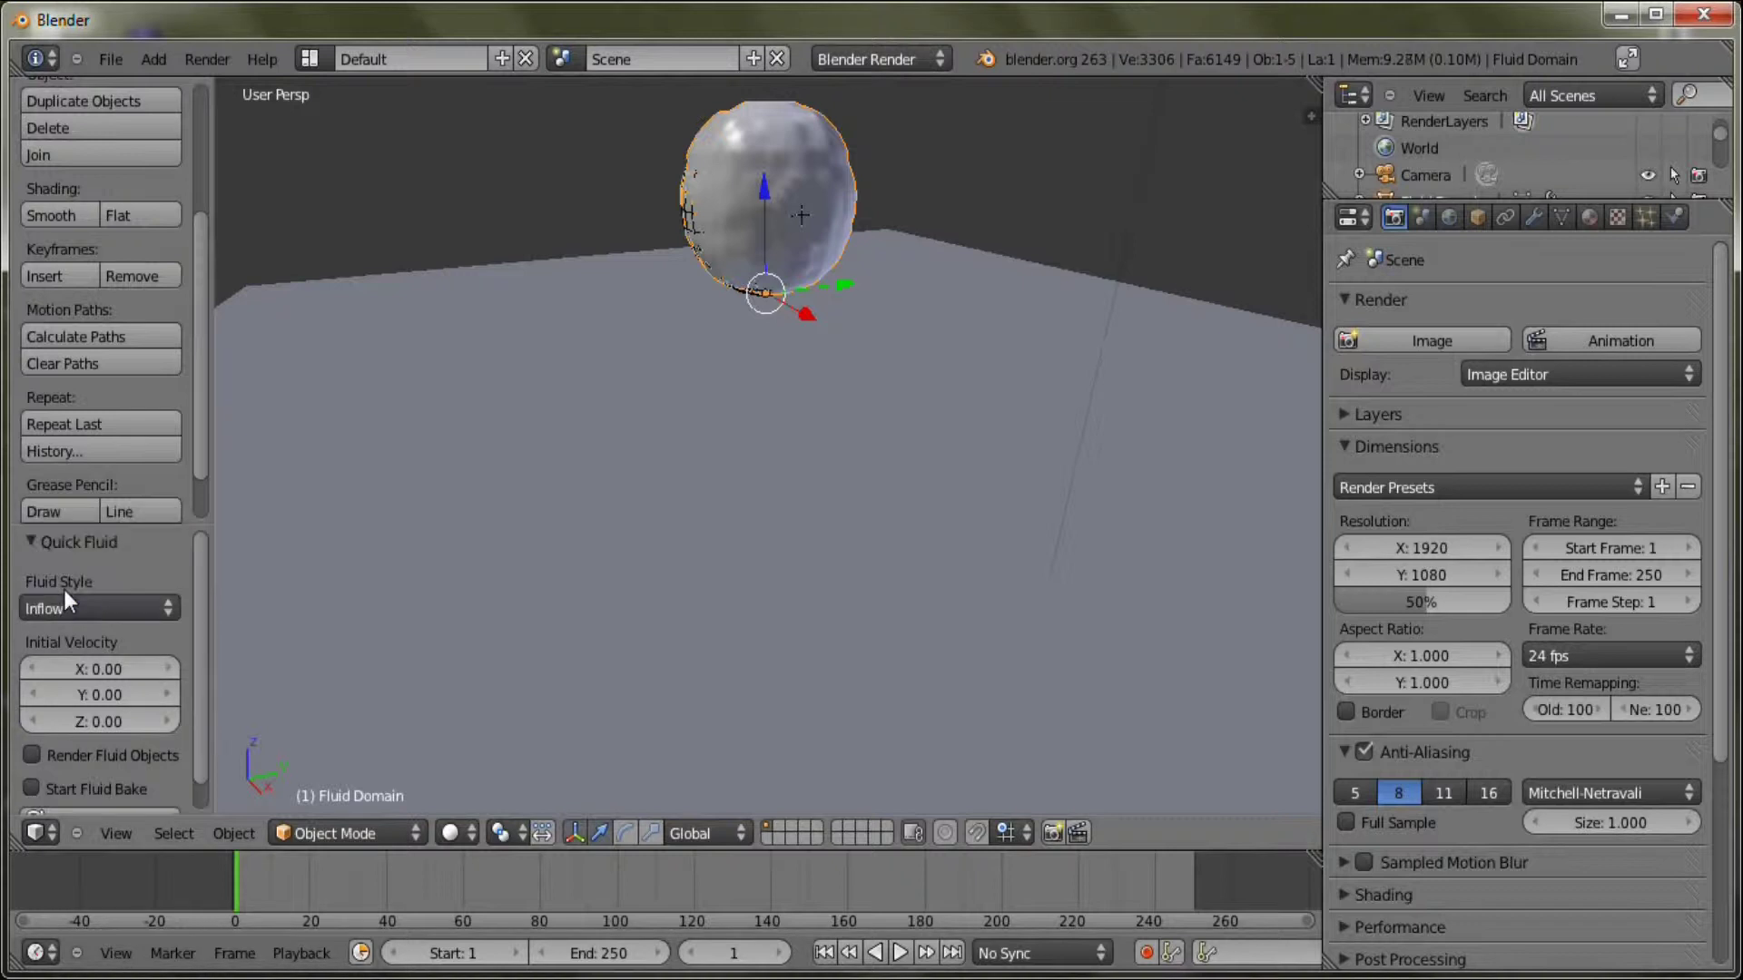
left_click(900, 953)
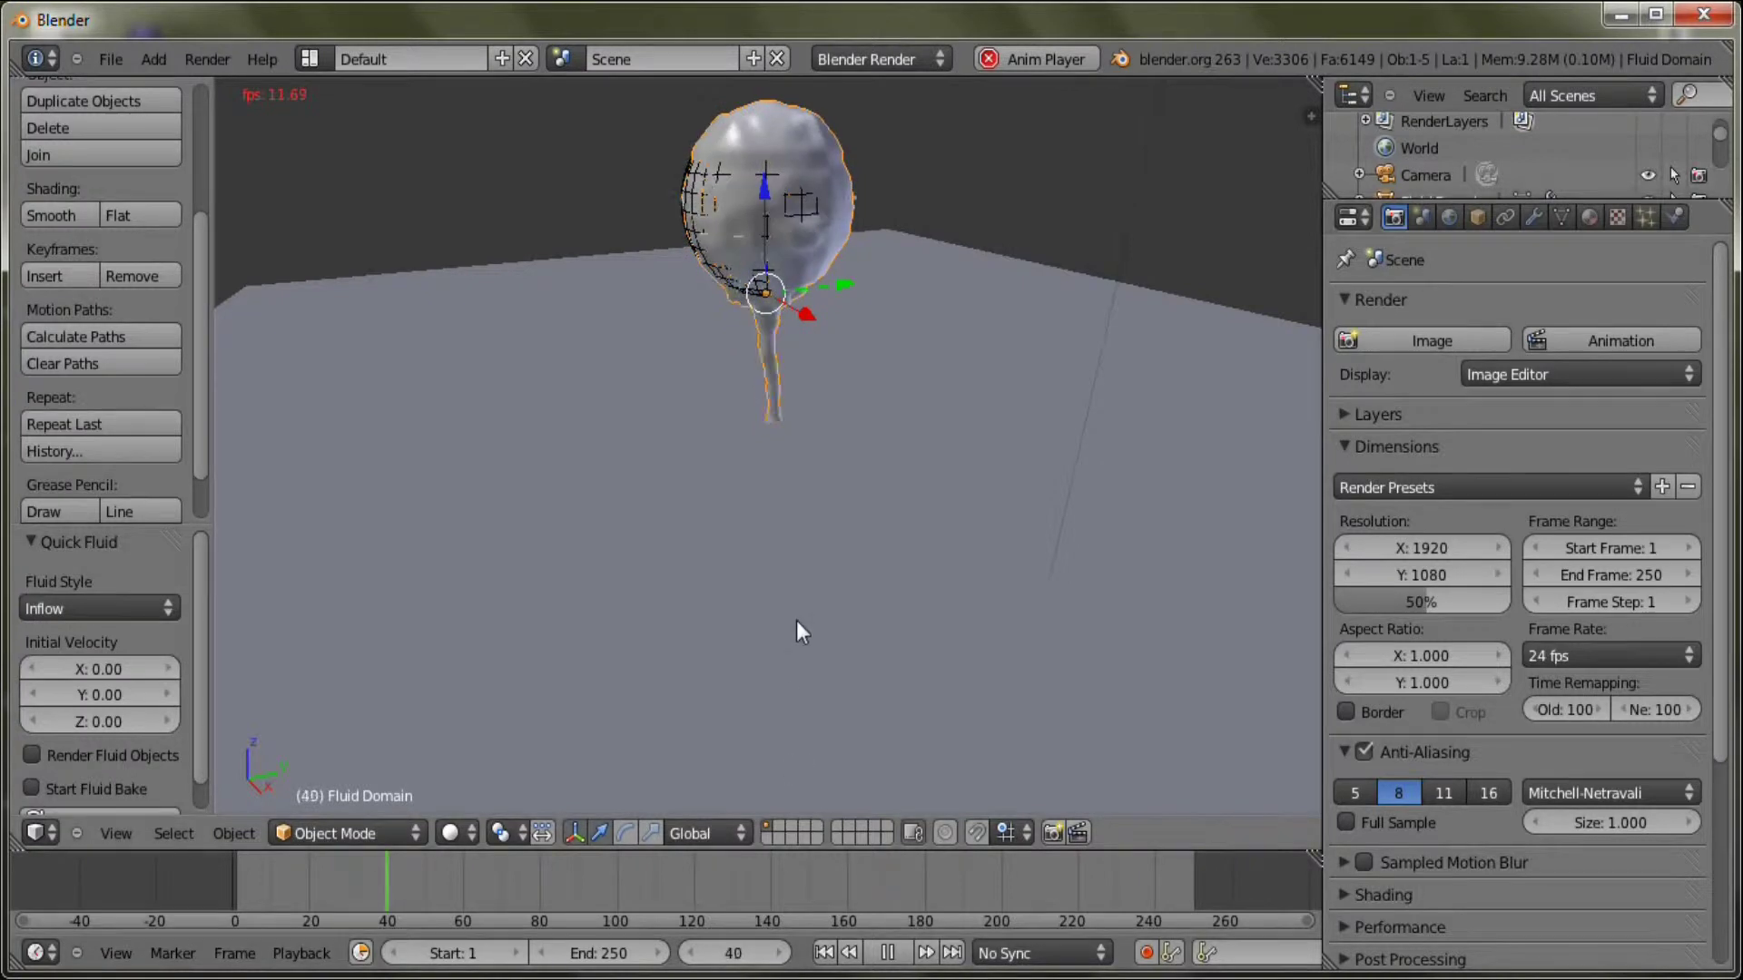
scroll(797, 619, "down", 5)
mouse_move(884, 650)
middle_mouse_down()
mouse_move(875, 543)
mouse_move(906, 626)
middle_mouse_up()
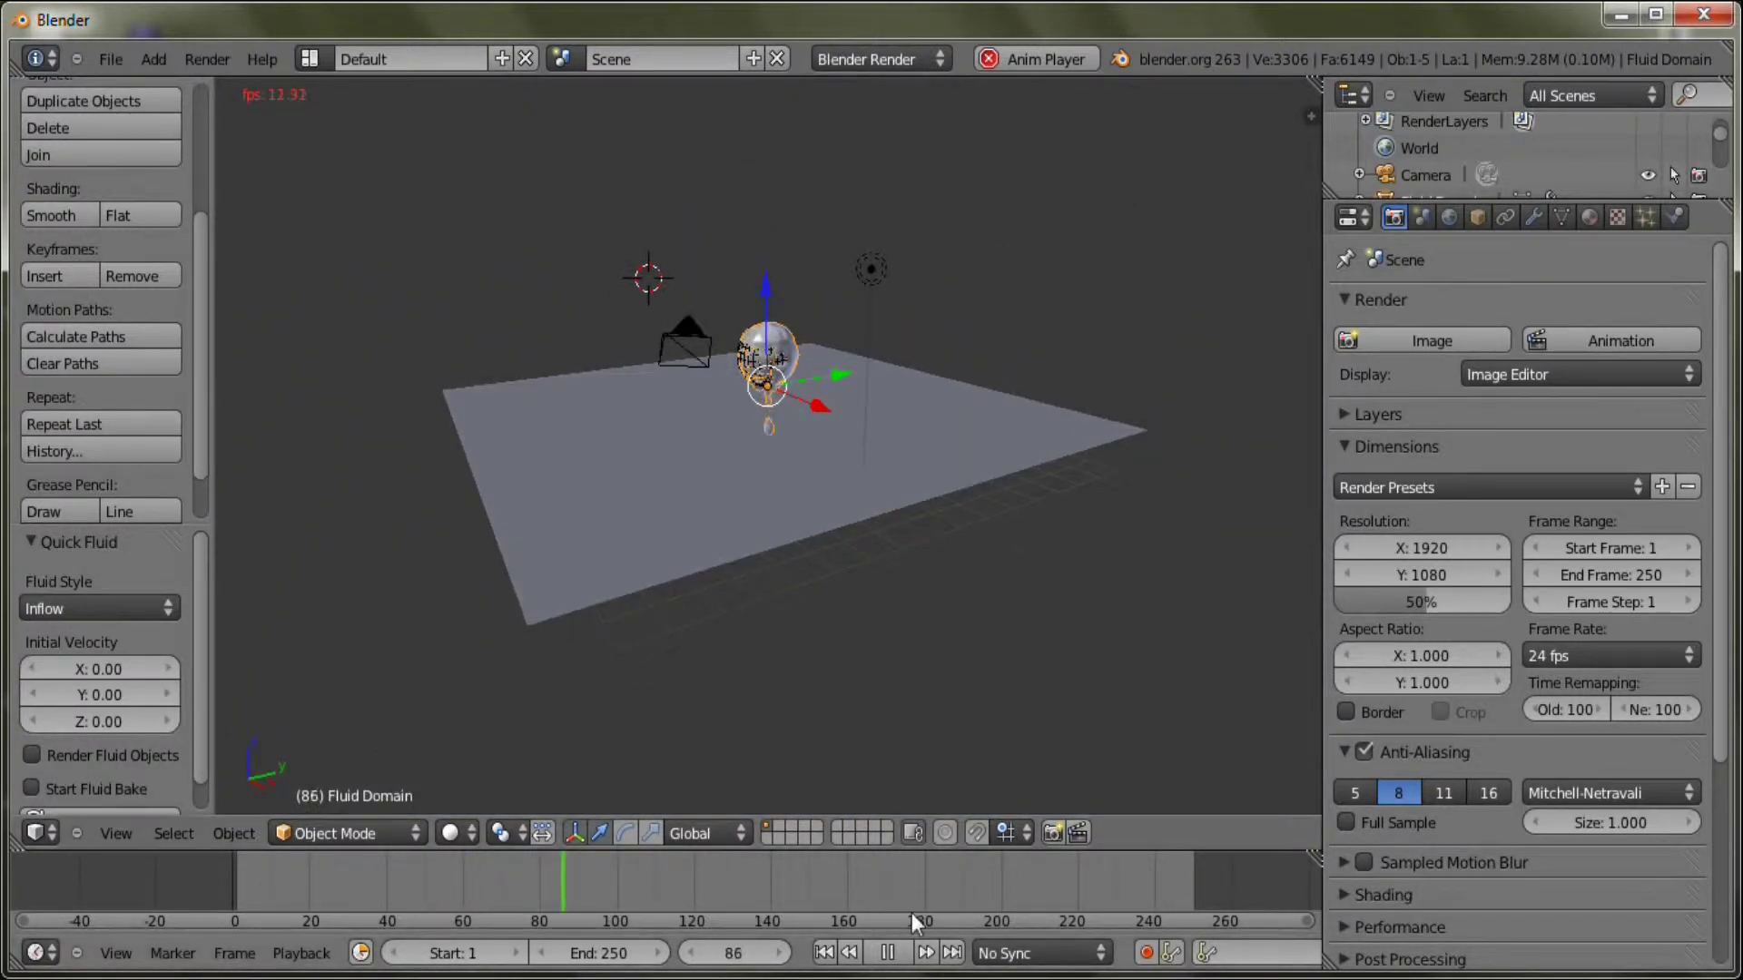
Make the ground plane a Fluid Obstacle with Collision enabled
left_click(887, 952)
left_click(728, 496)
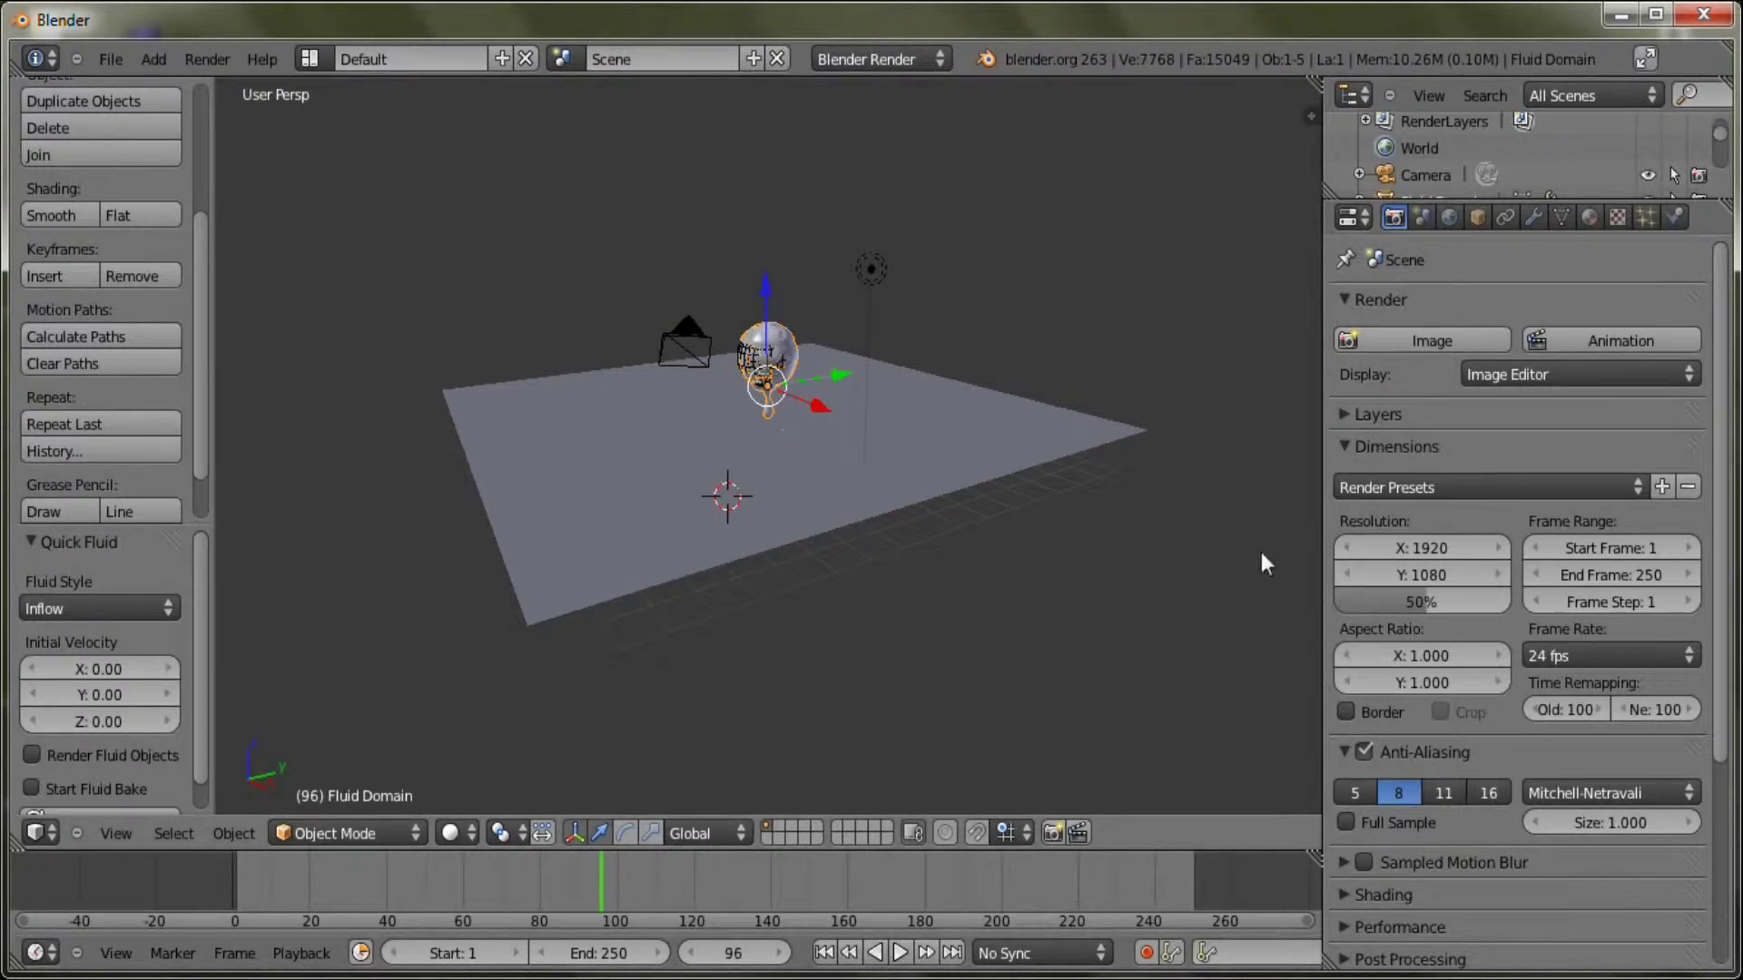
right_click(887, 482)
left_click(1674, 218)
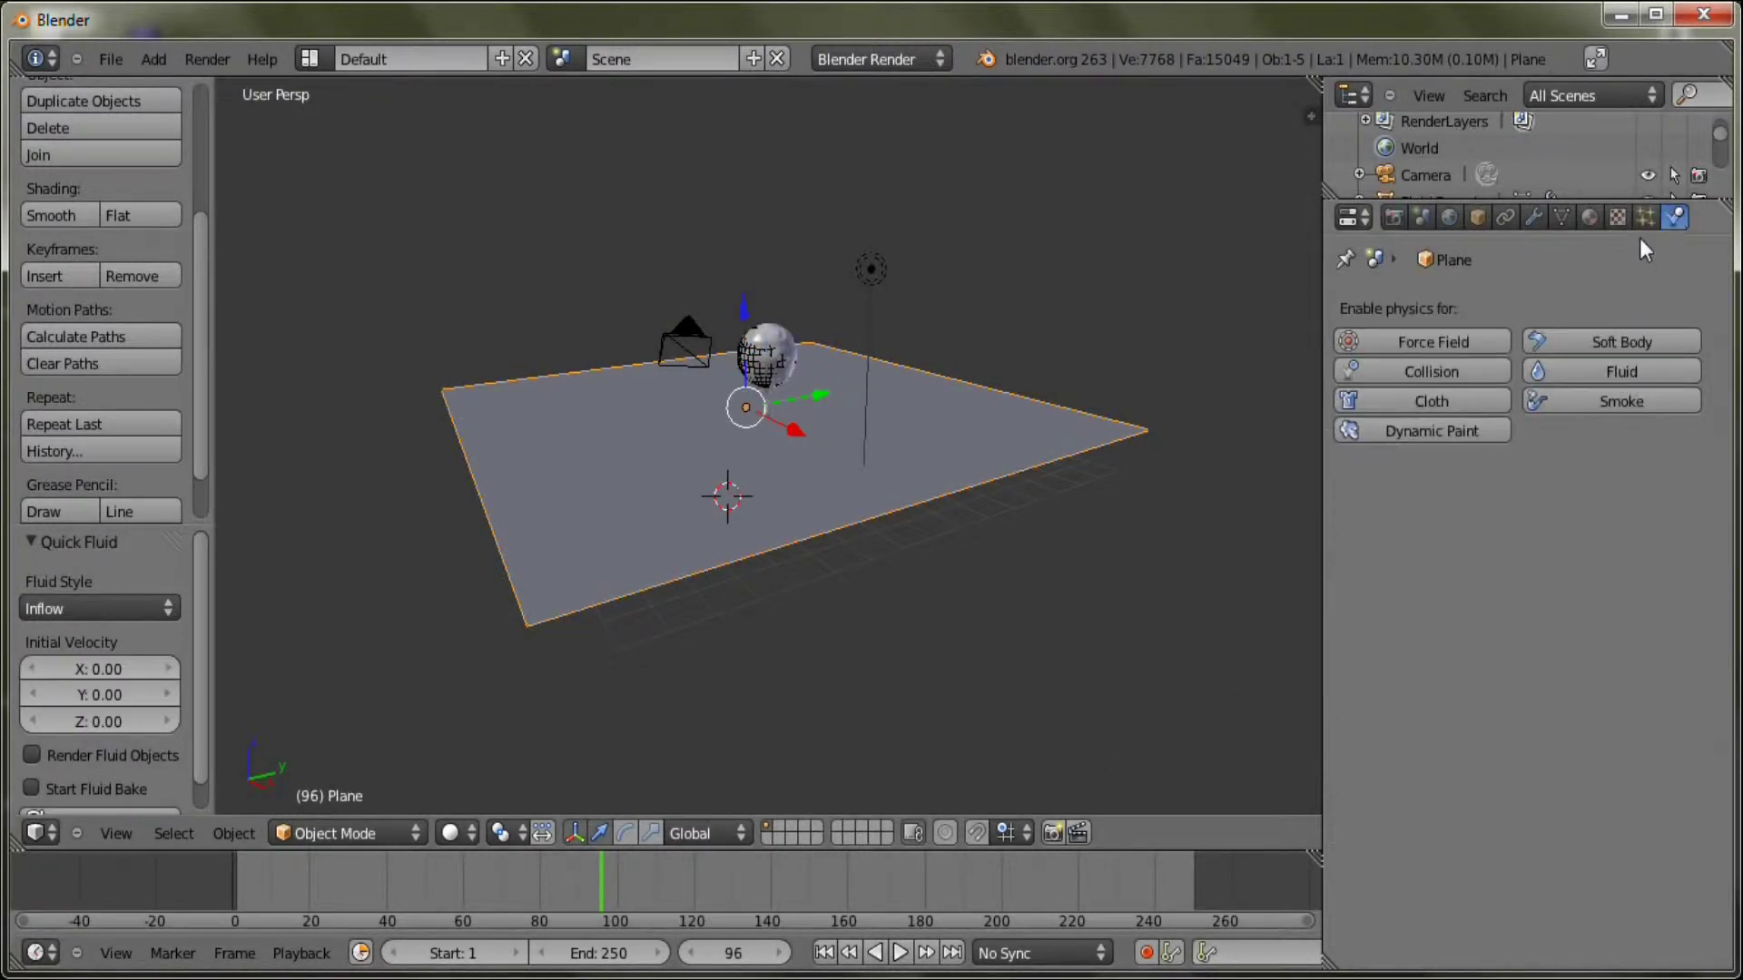
left_click(1621, 372)
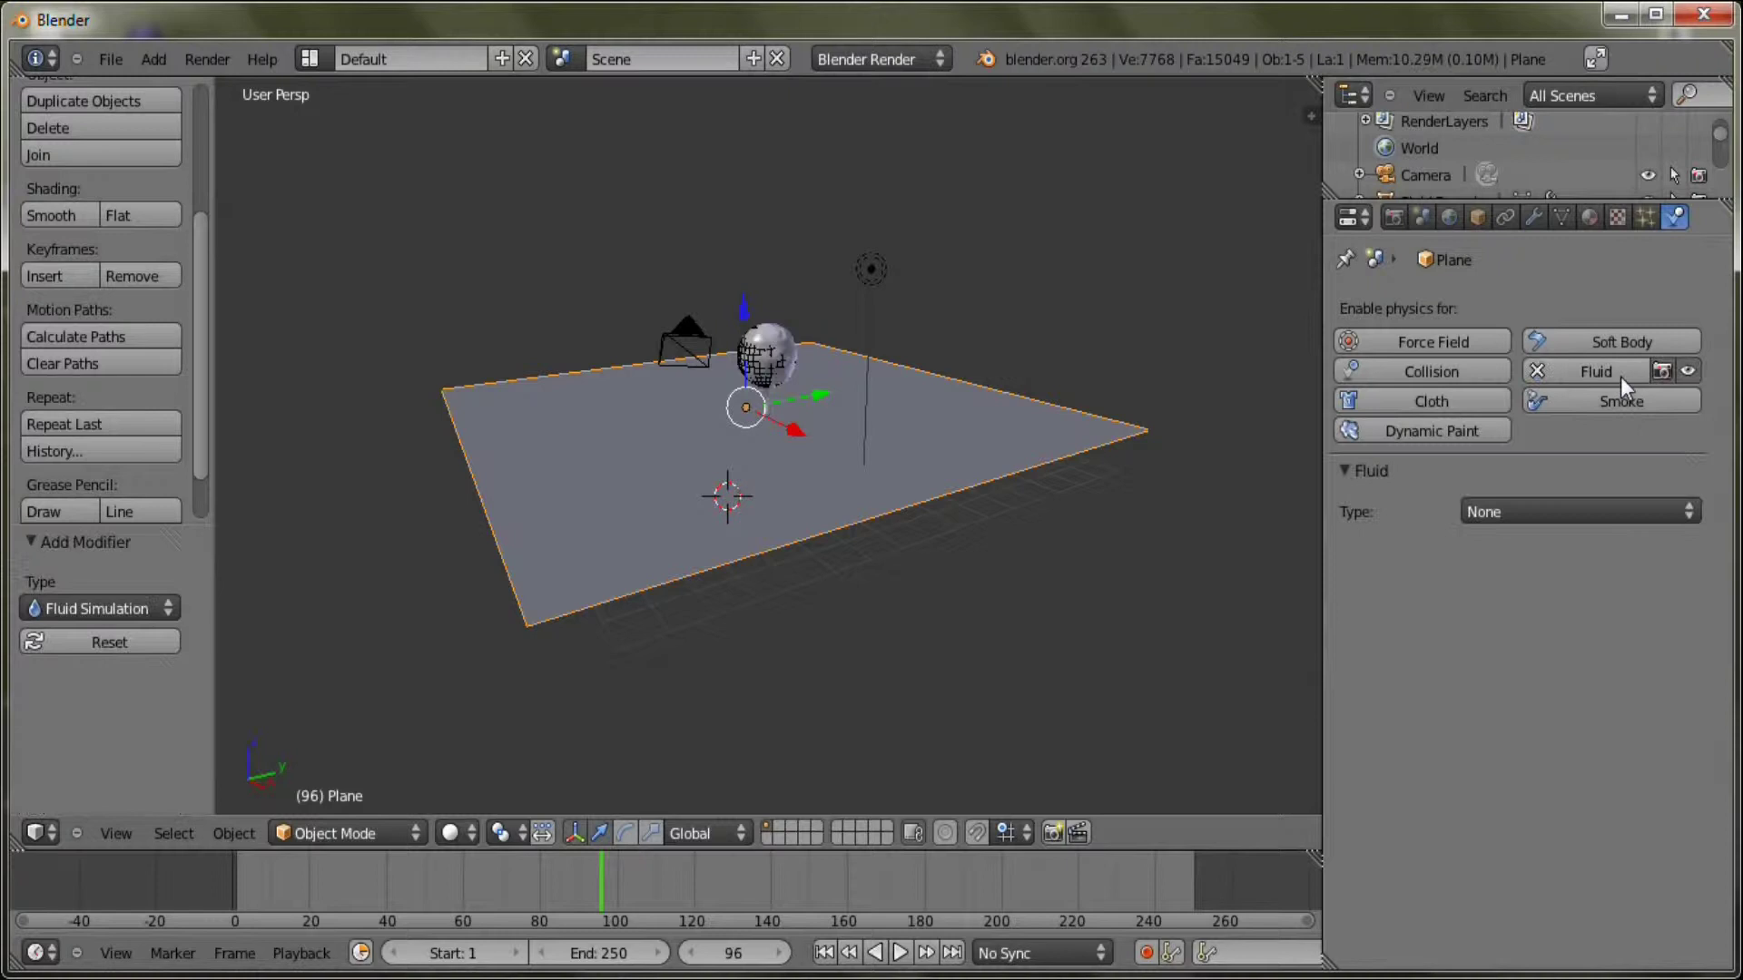
left_click(1490, 512)
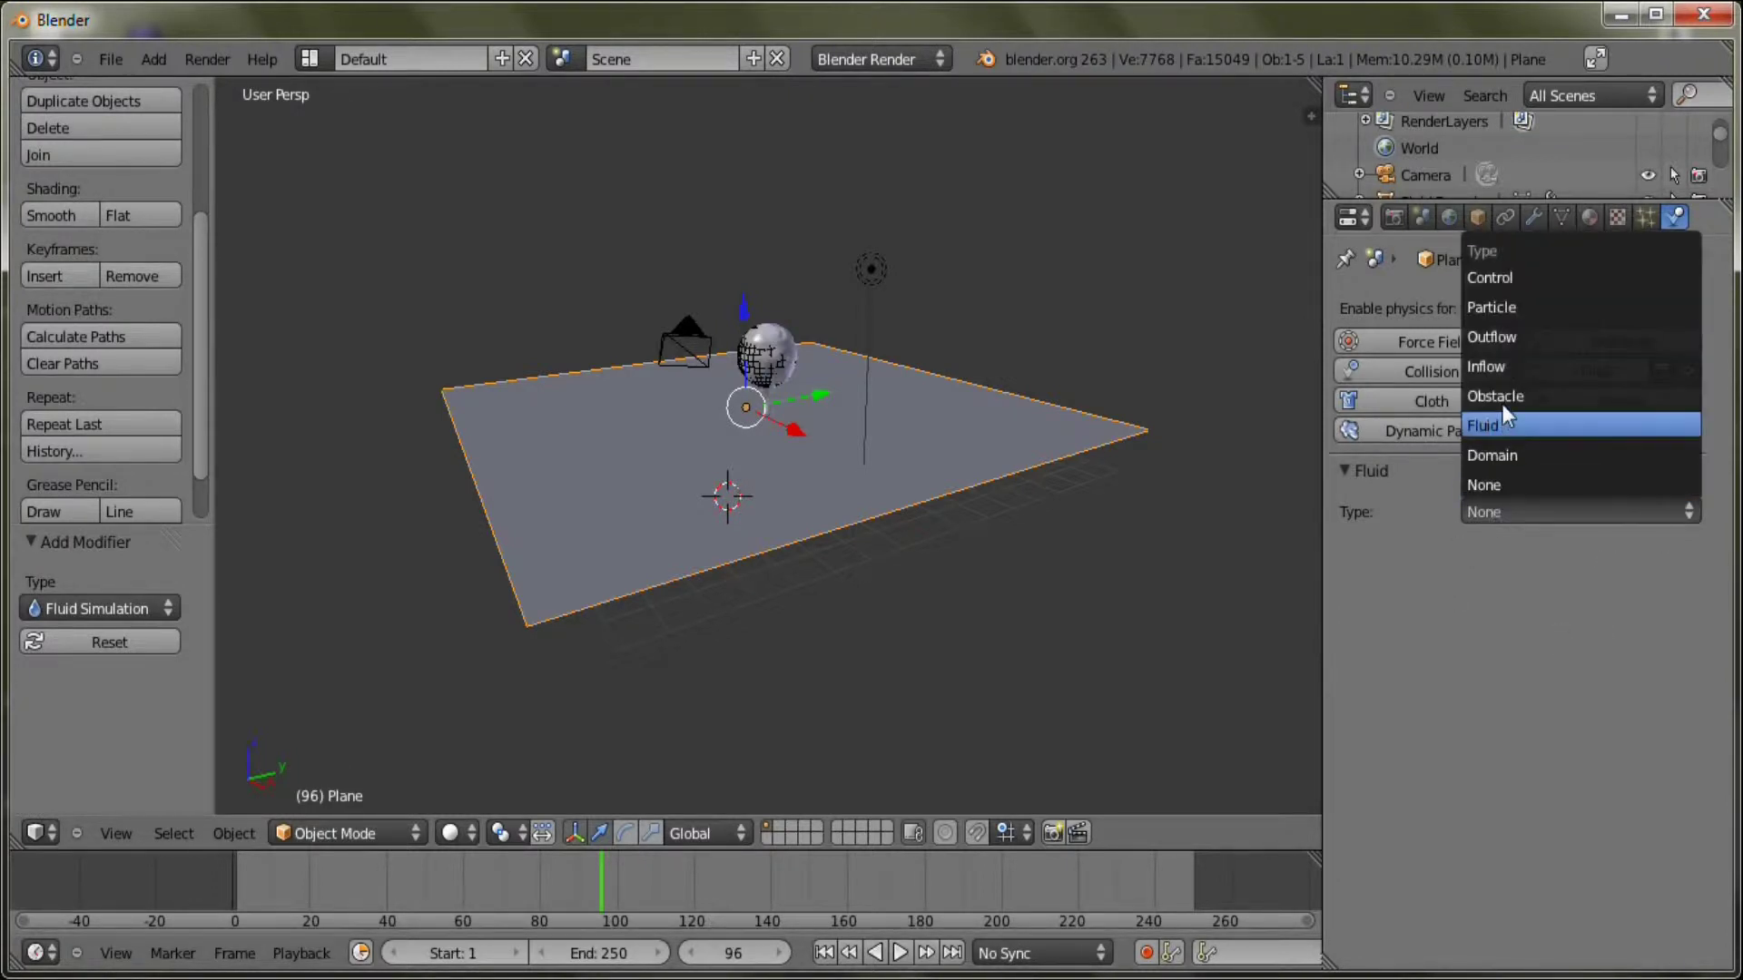
left_click(1501, 405)
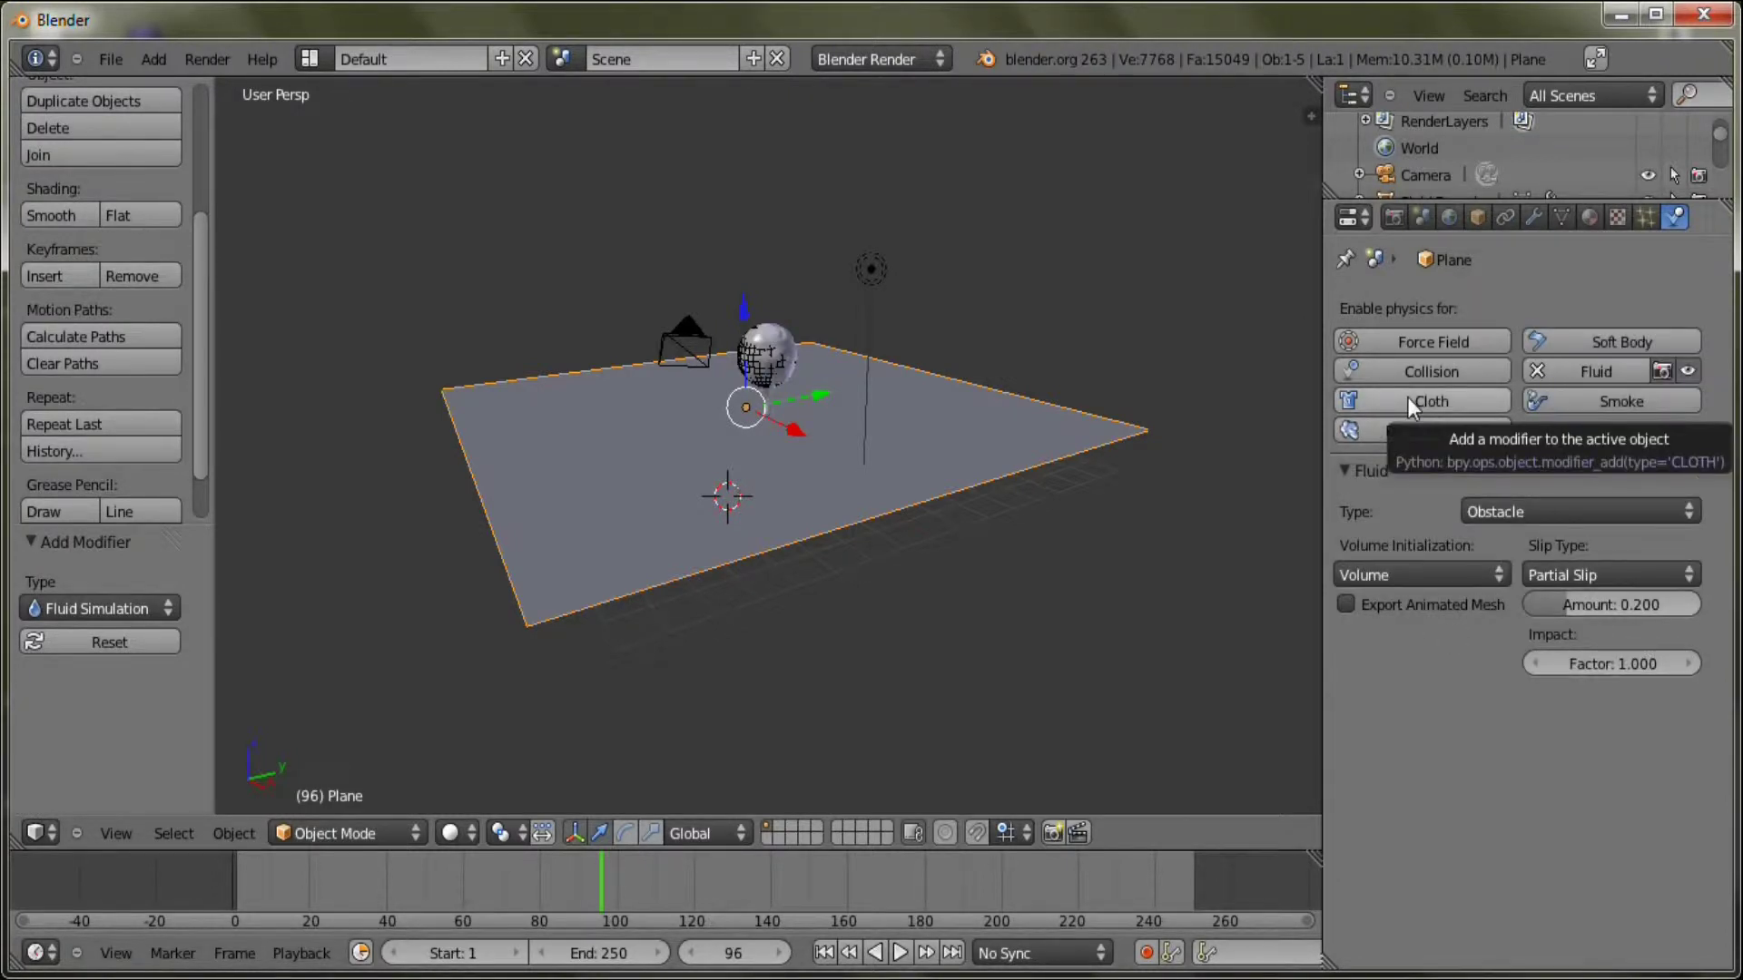
left_click(1439, 372)
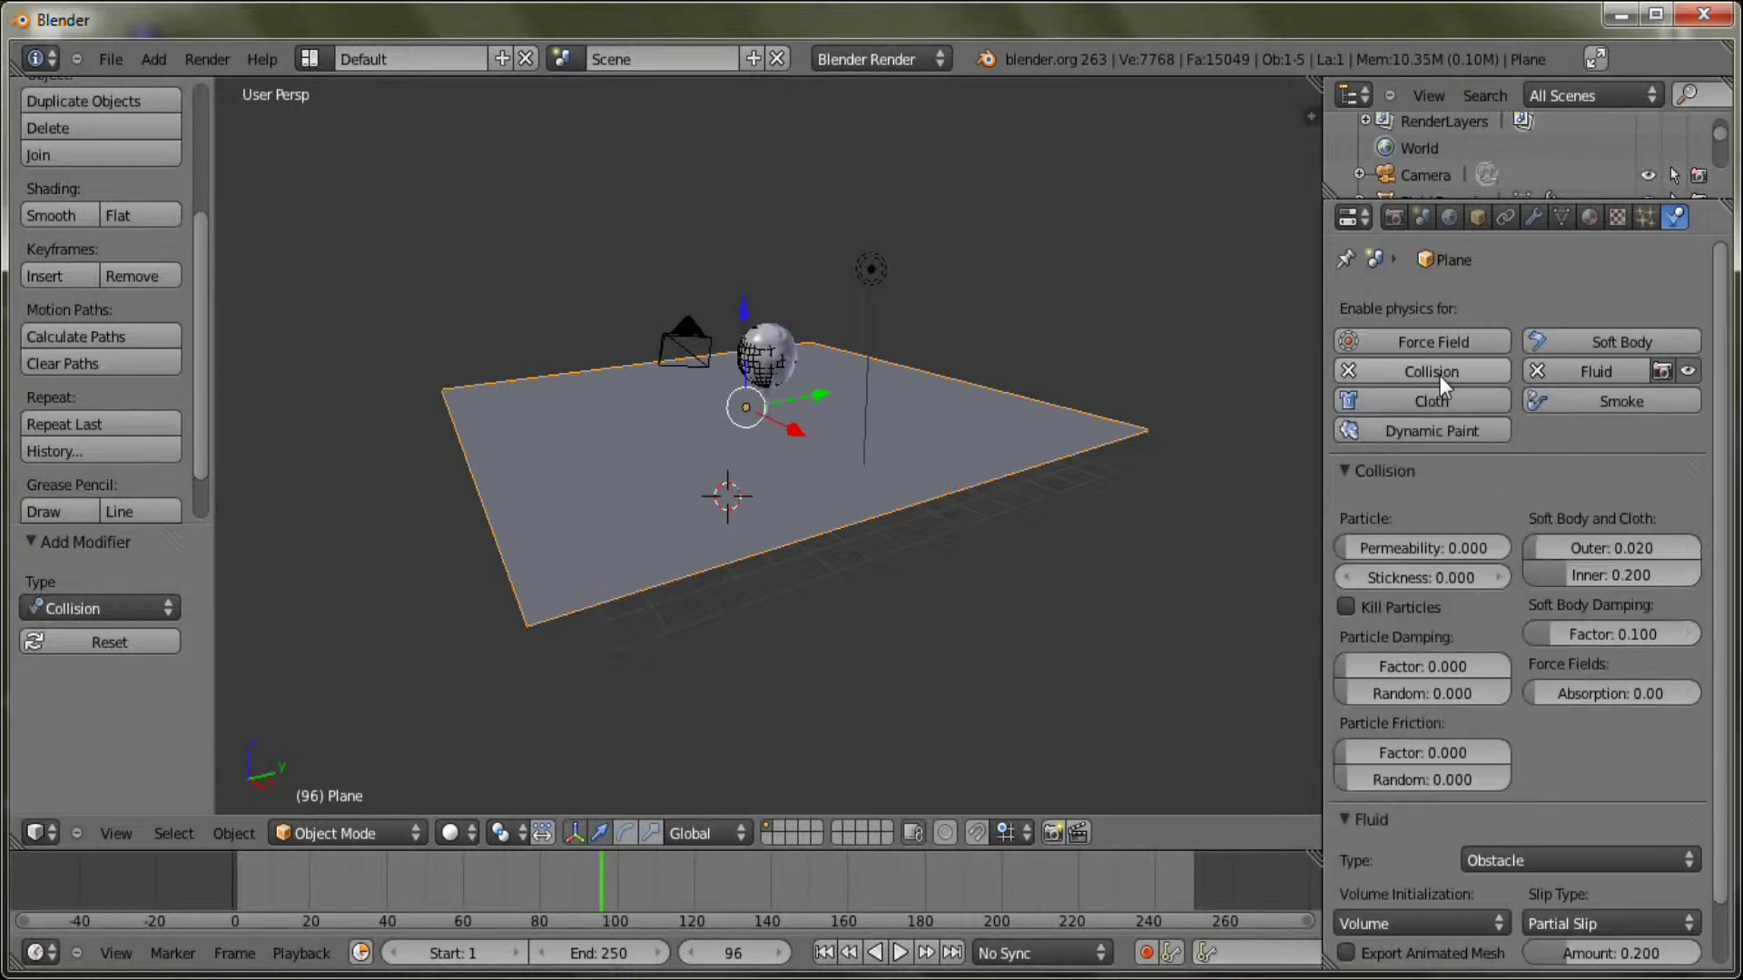
Rewind and replay the fluid simulation from a new angle, then scrub back
scroll(1439, 376, "down", 2)
scroll(1590, 574, "up", 2)
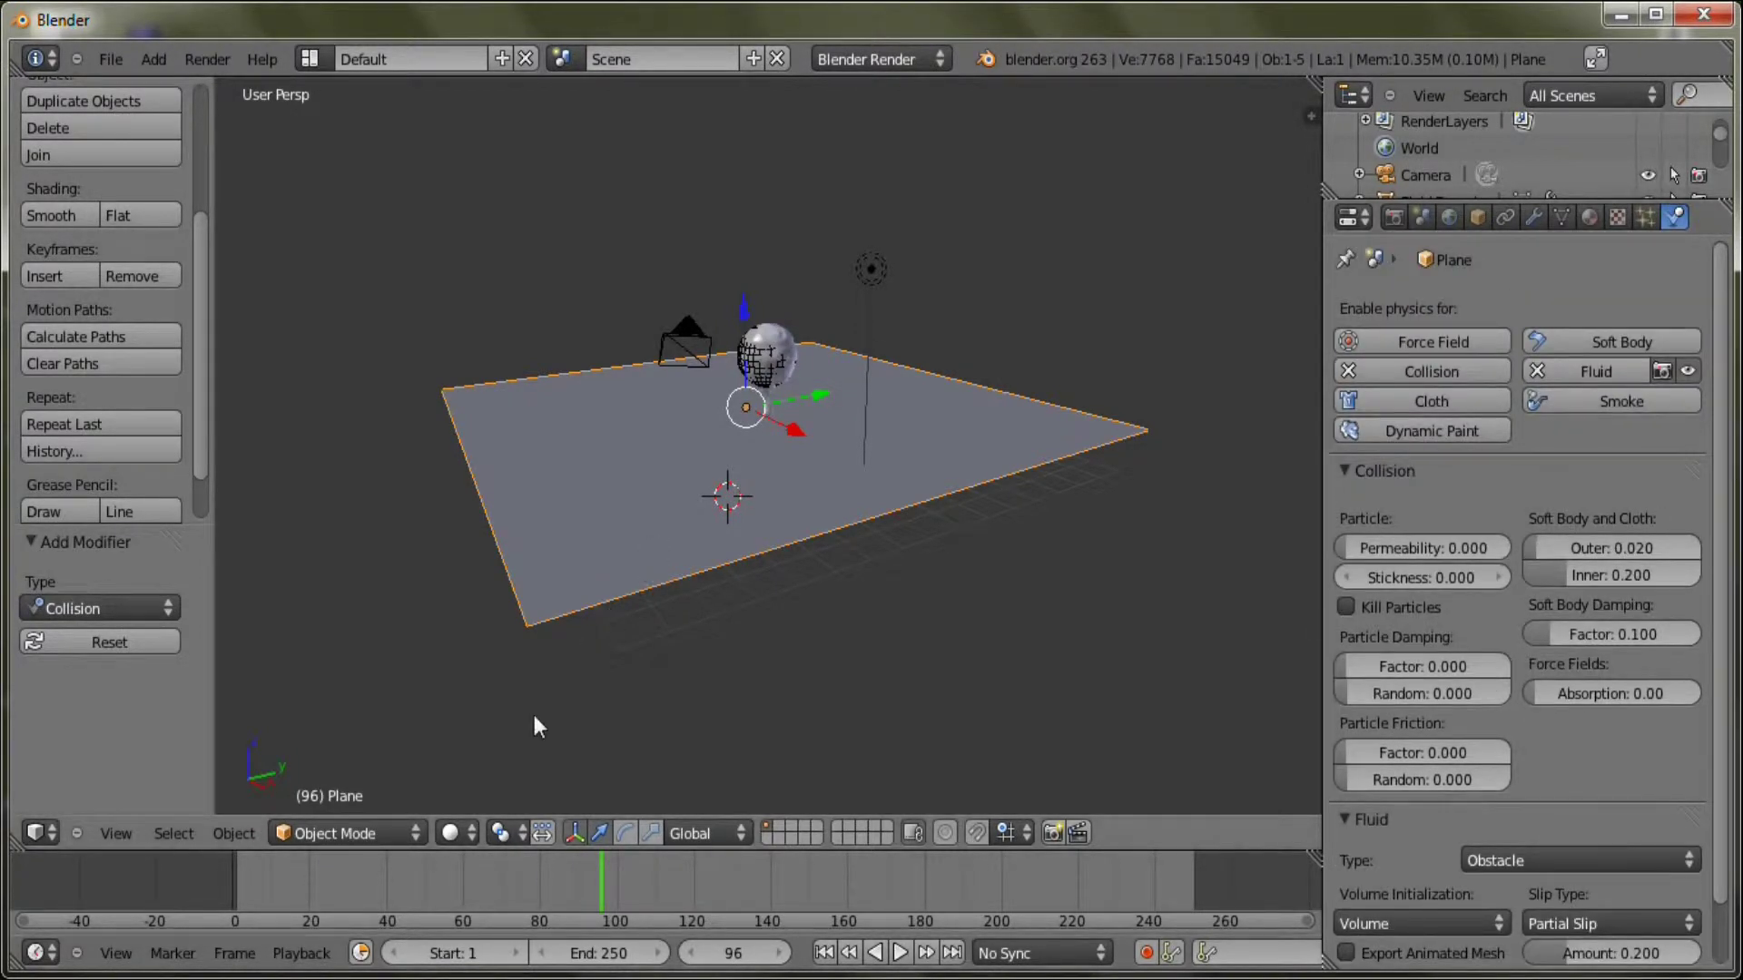
left_click(824, 953)
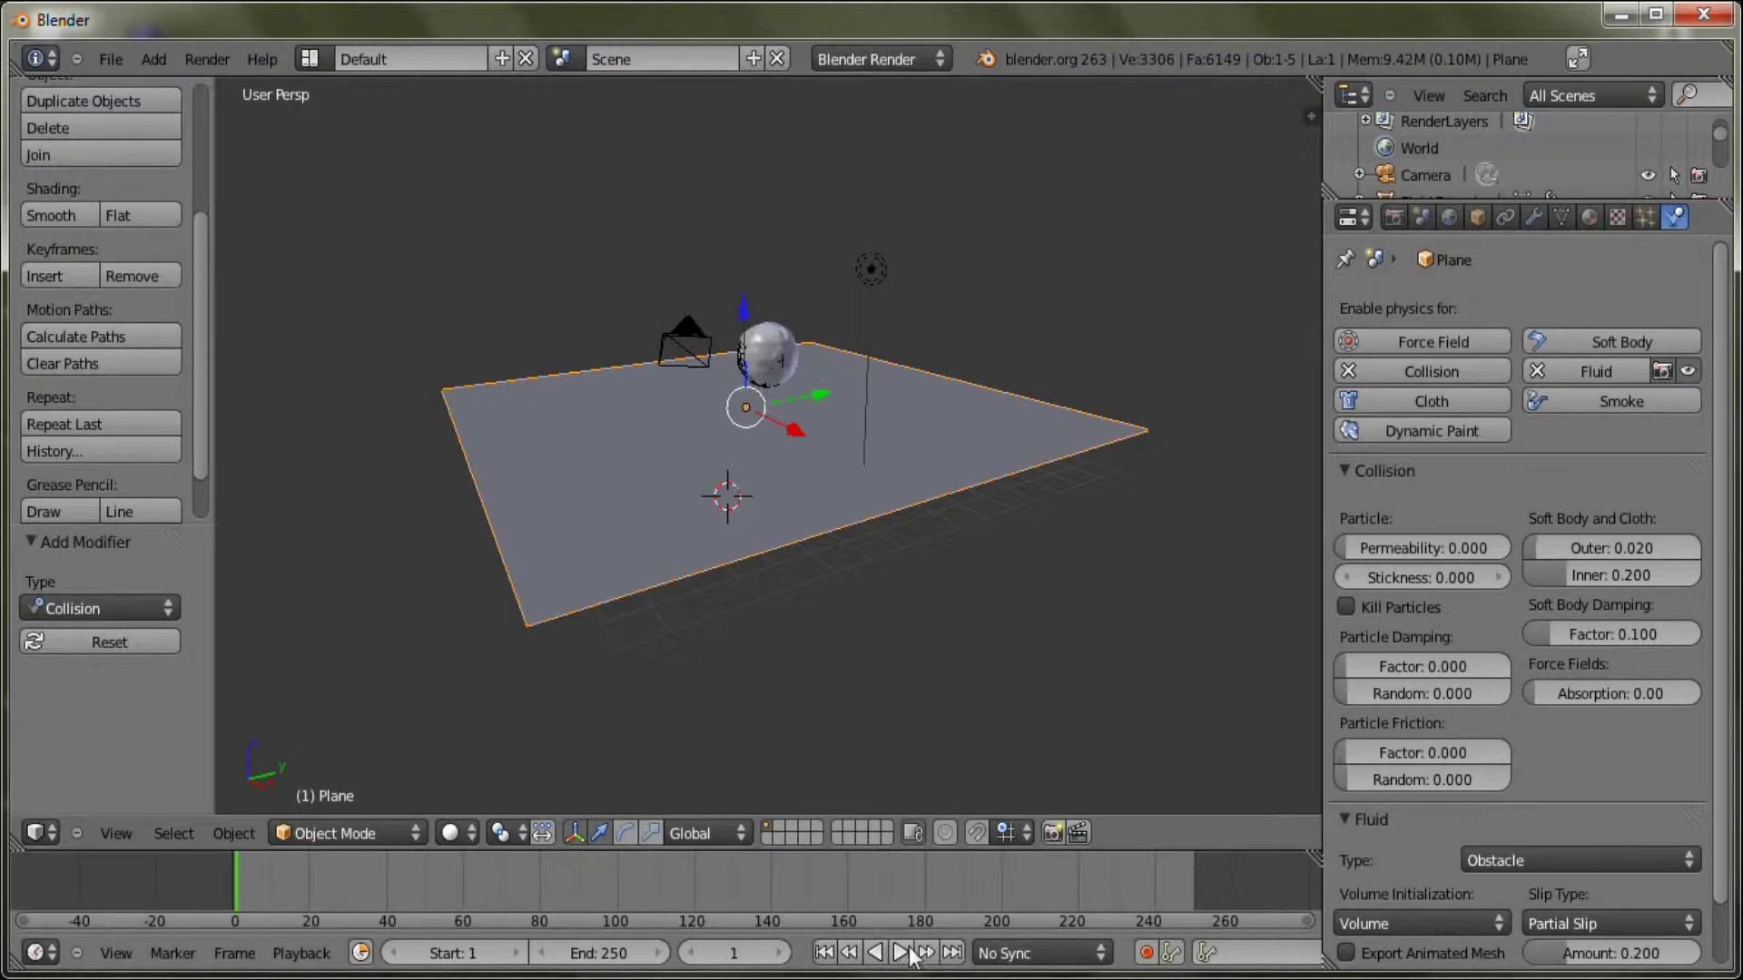
left_click(900, 953)
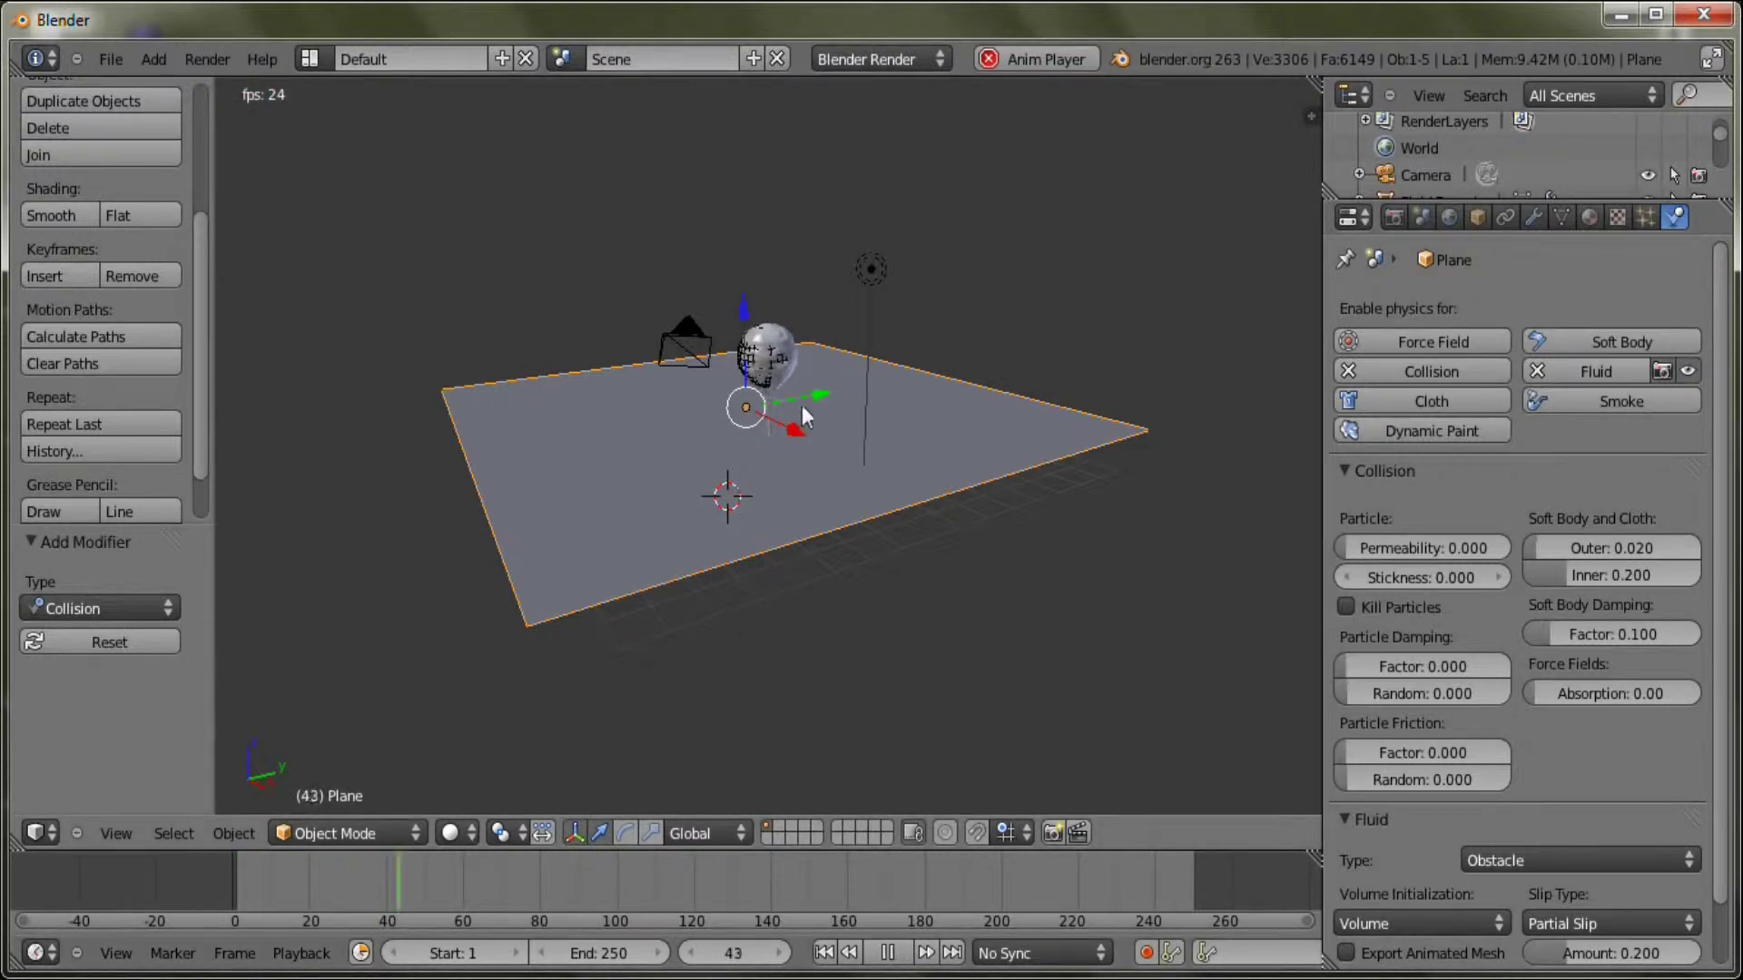
scroll(828, 580, "up", 6)
scroll(826, 576, "down", 8)
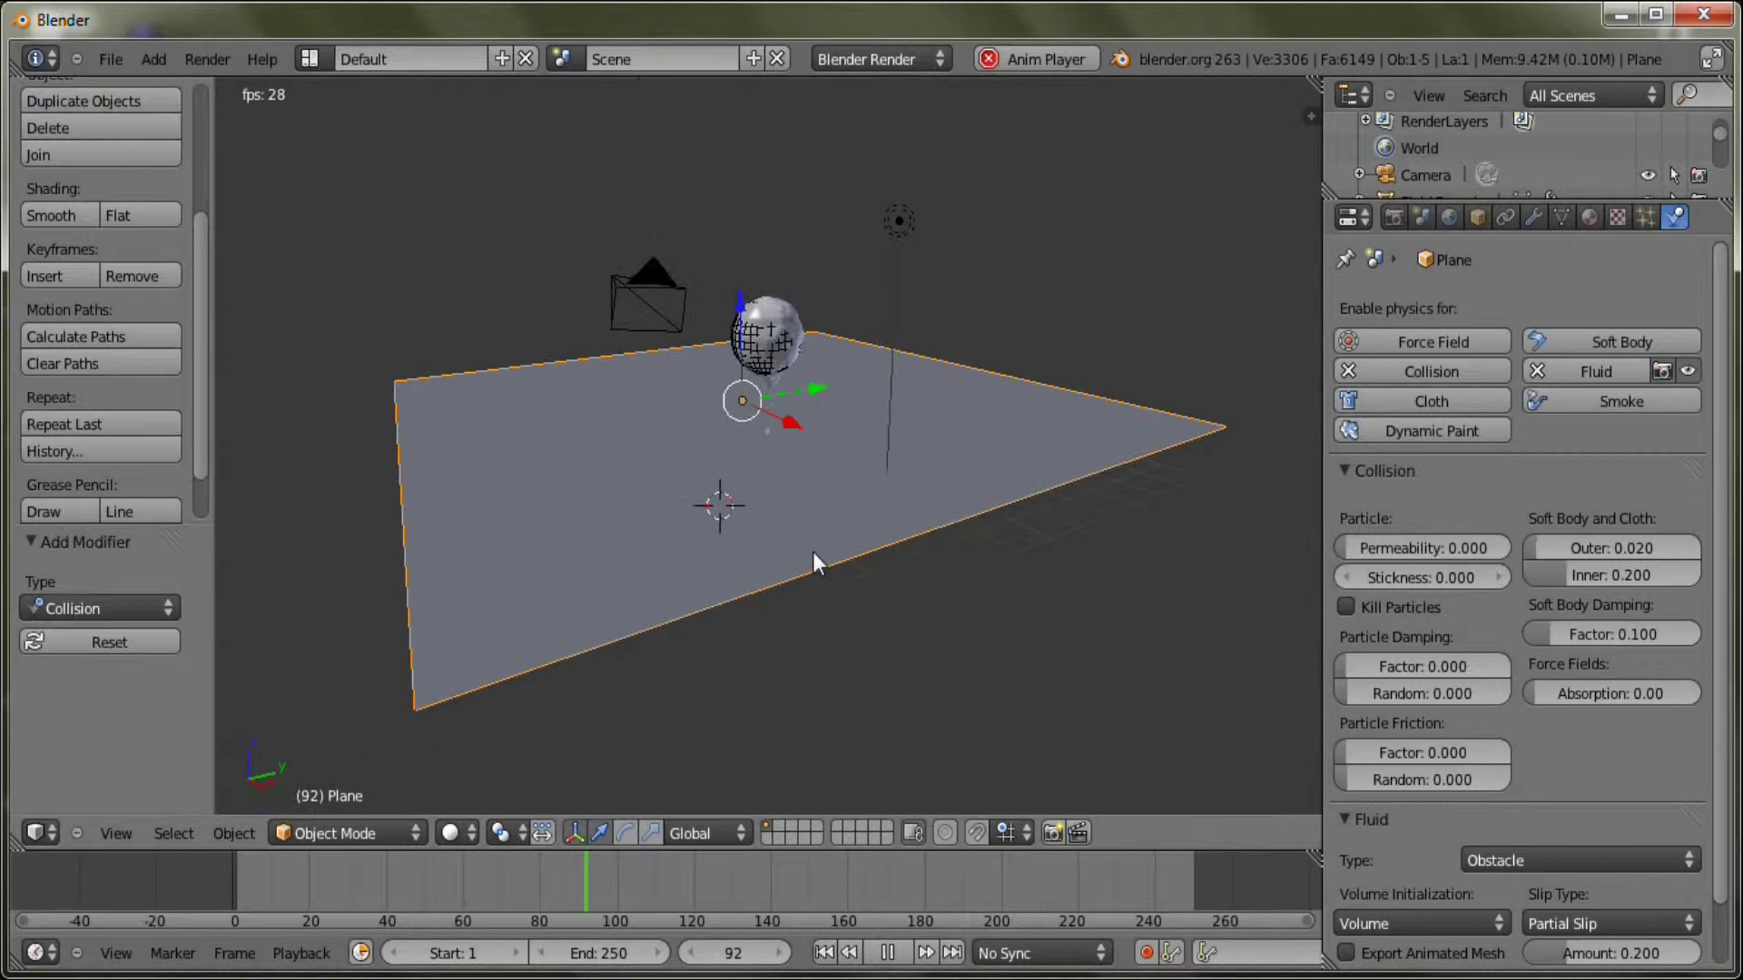
scroll(809, 548, "up", 1)
middle_click_drag(808, 542, 850, 546)
left_click(887, 952)
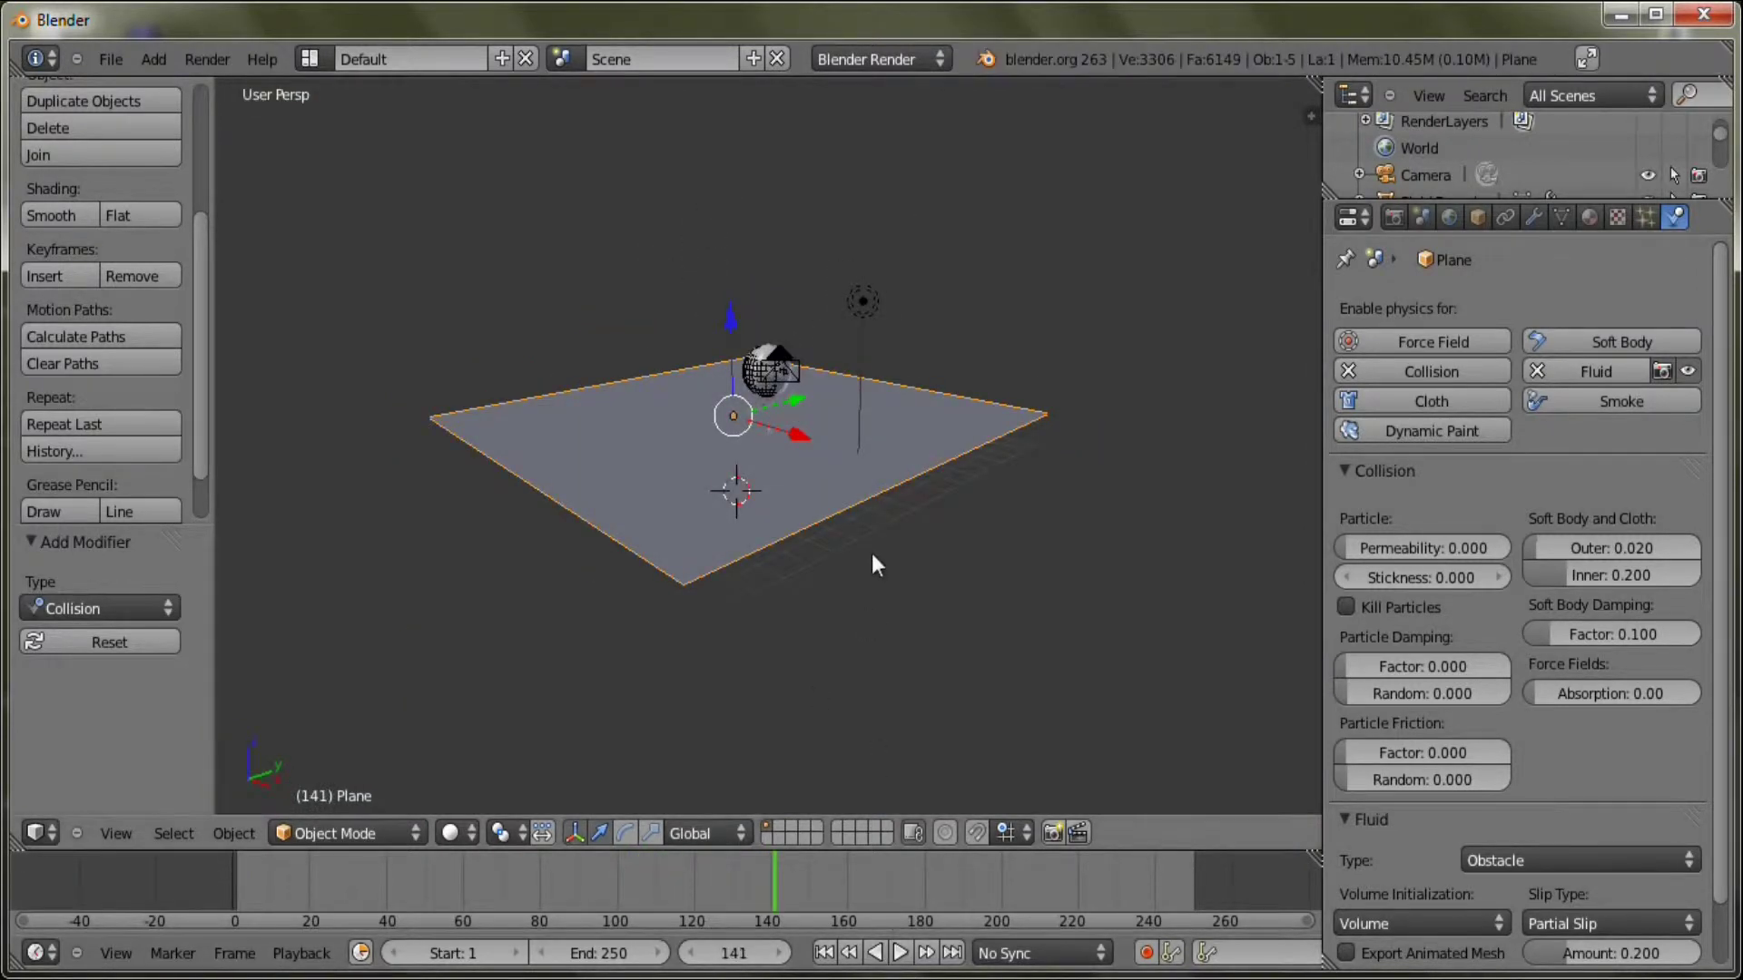
left_click_drag(509, 882, 188, 884)
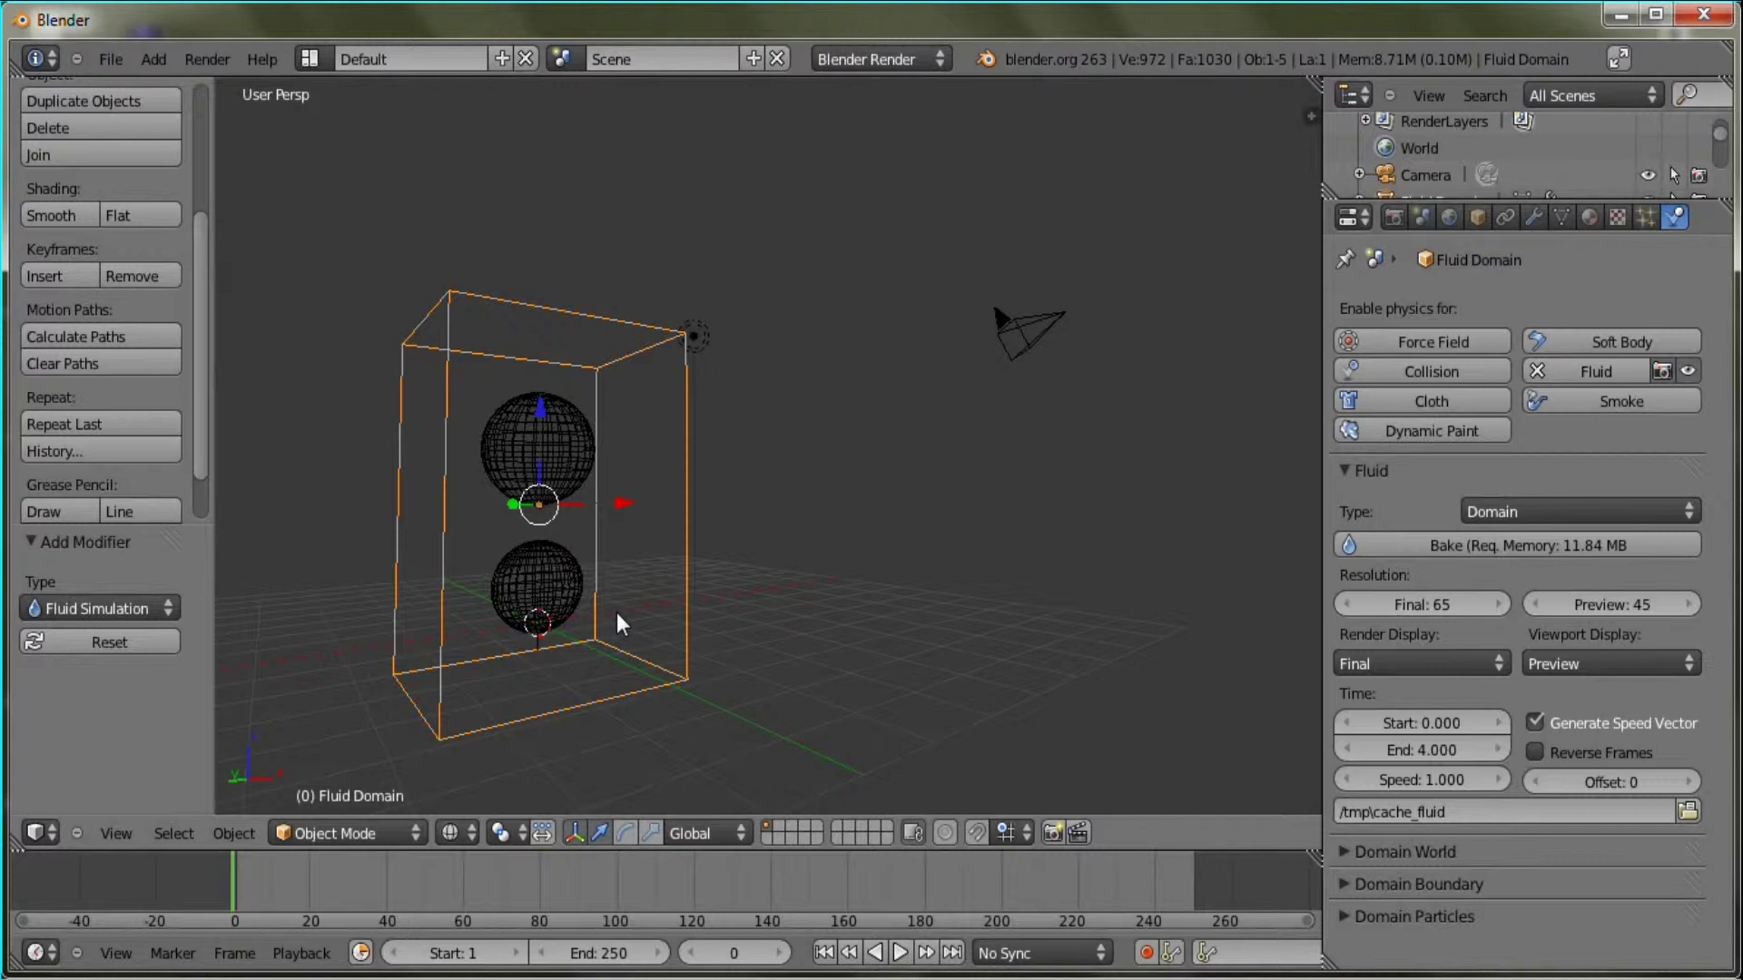
Play the two-sphere splash in solid shading, smooth Sphere.001, and reselect the Fluid Domain
left_click(900, 952)
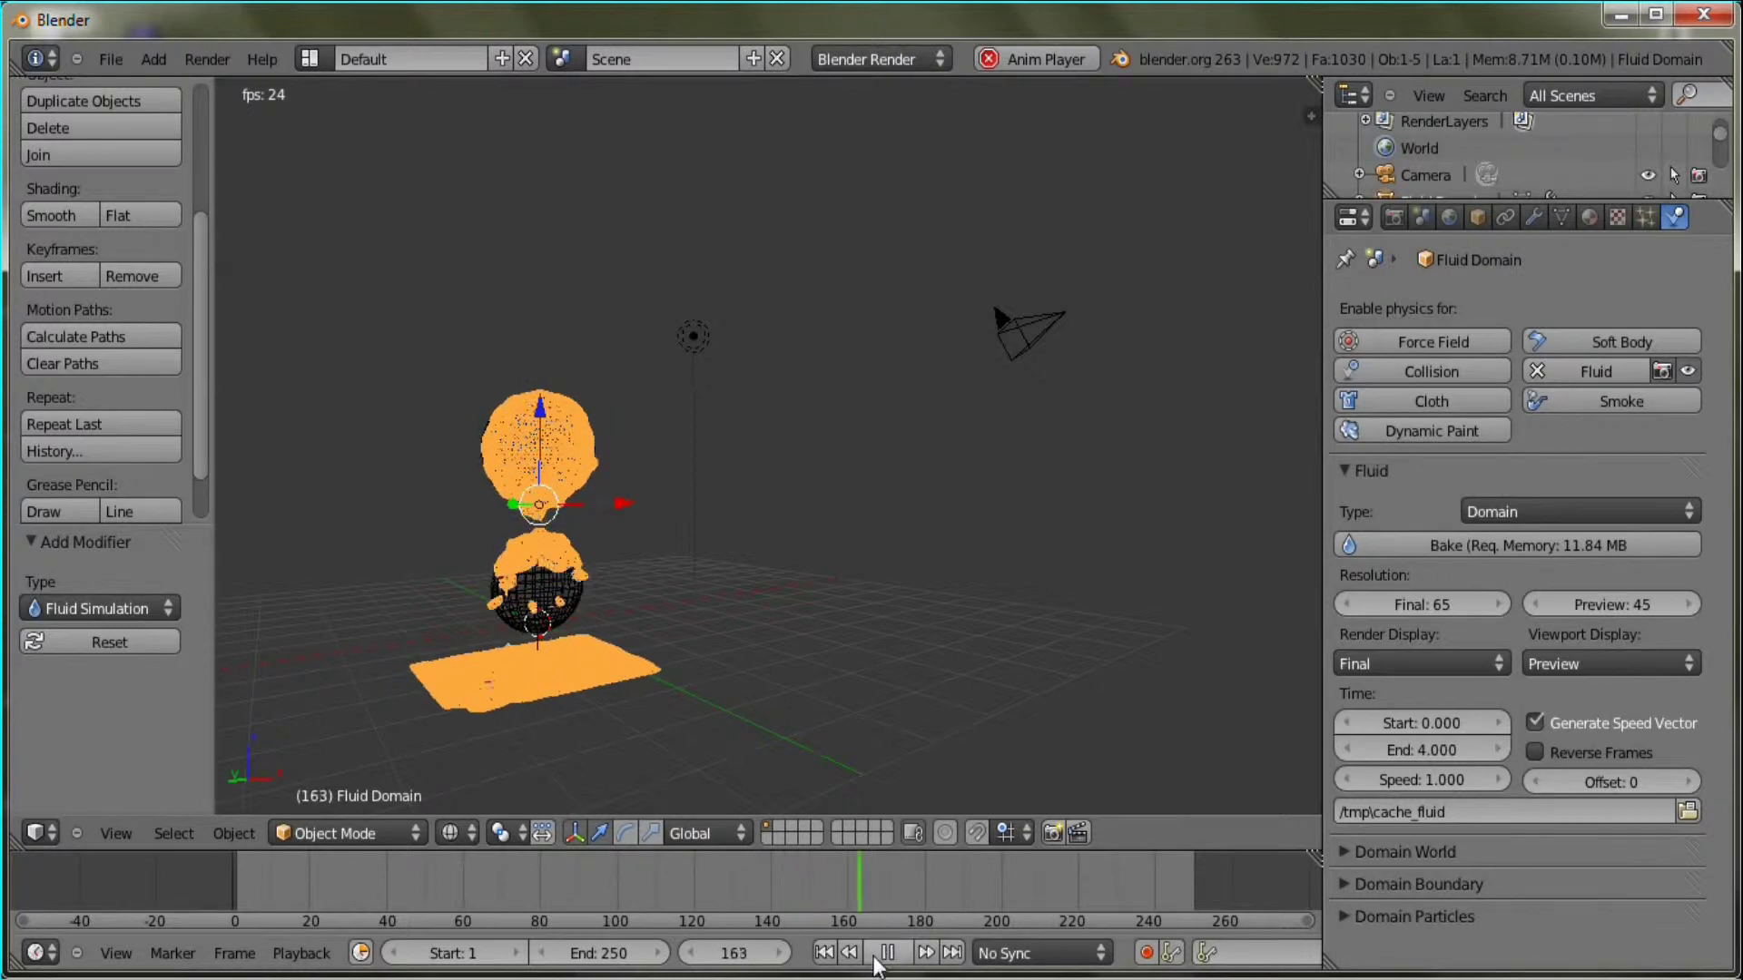
key("z")
right_click(499, 628)
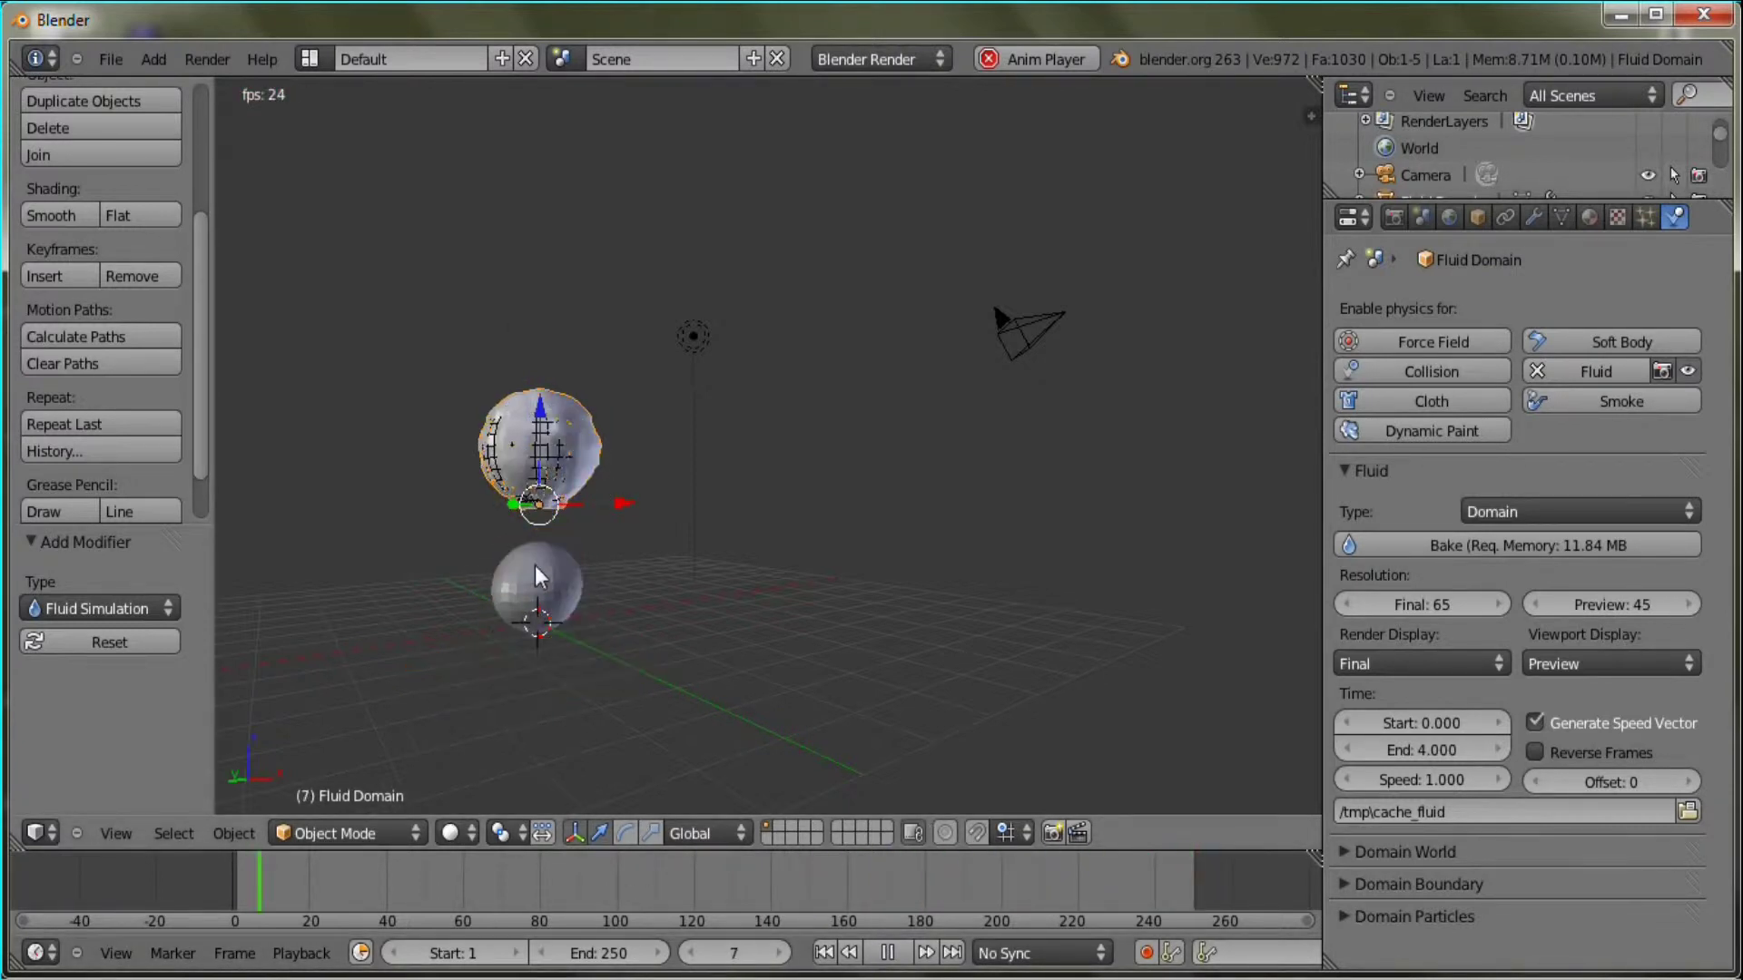
left_click(41, 216)
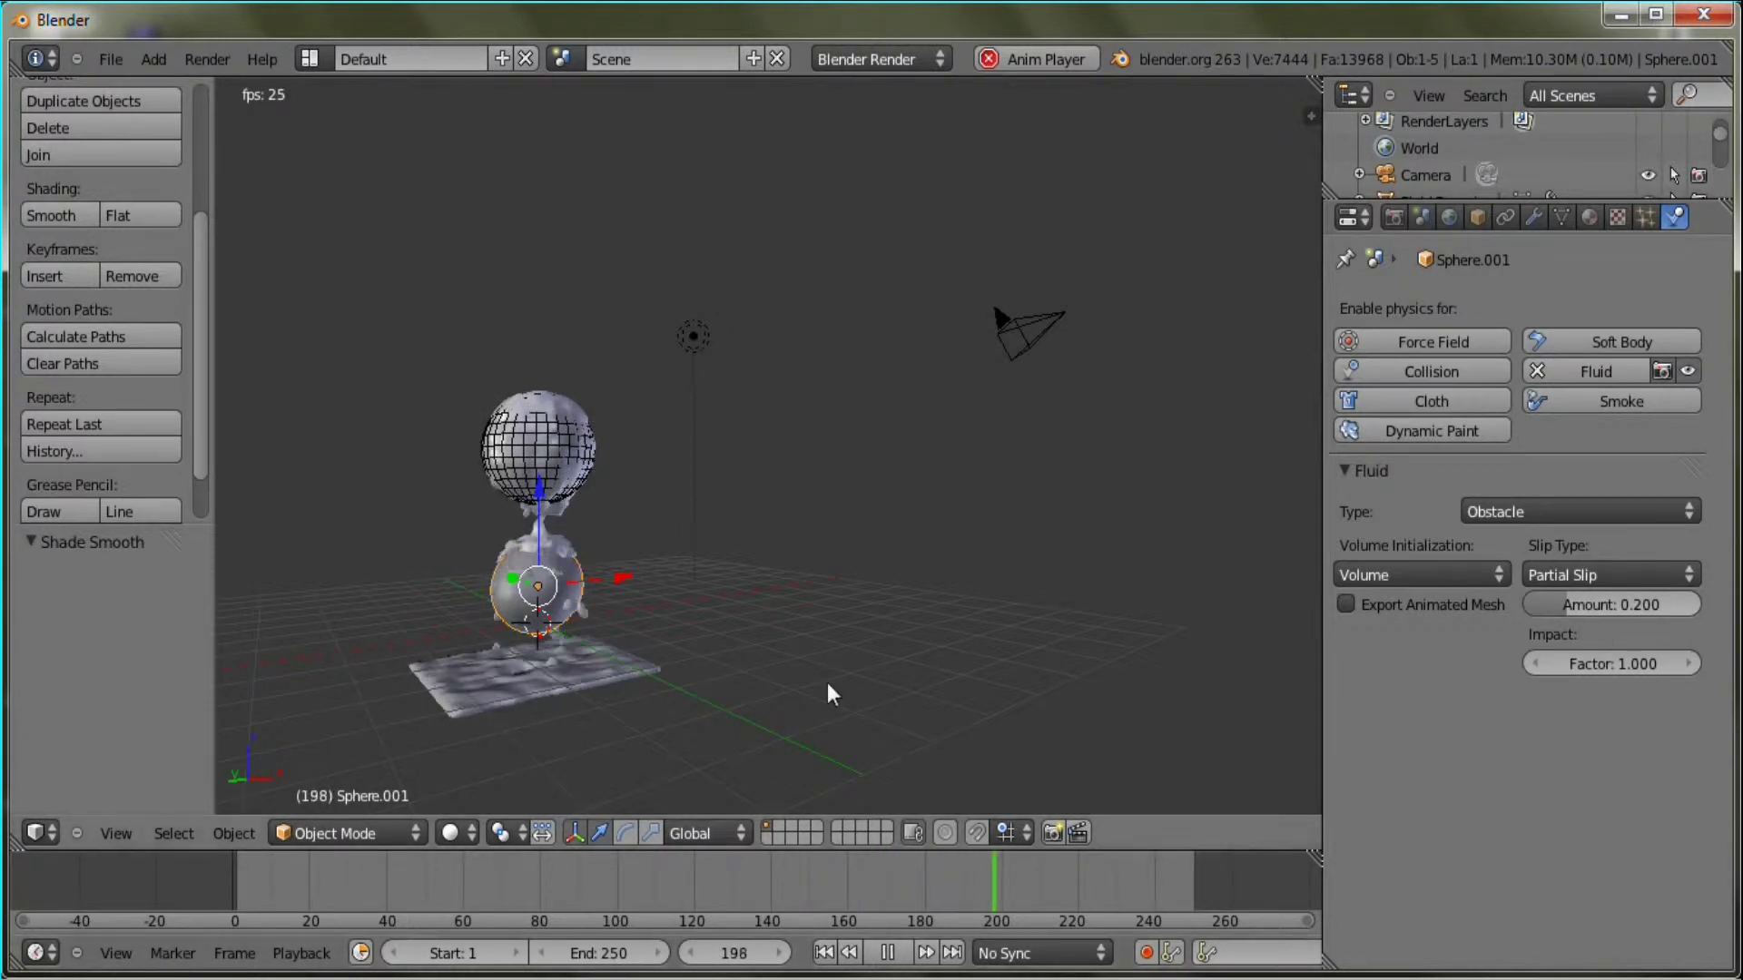
right_click(548, 405)
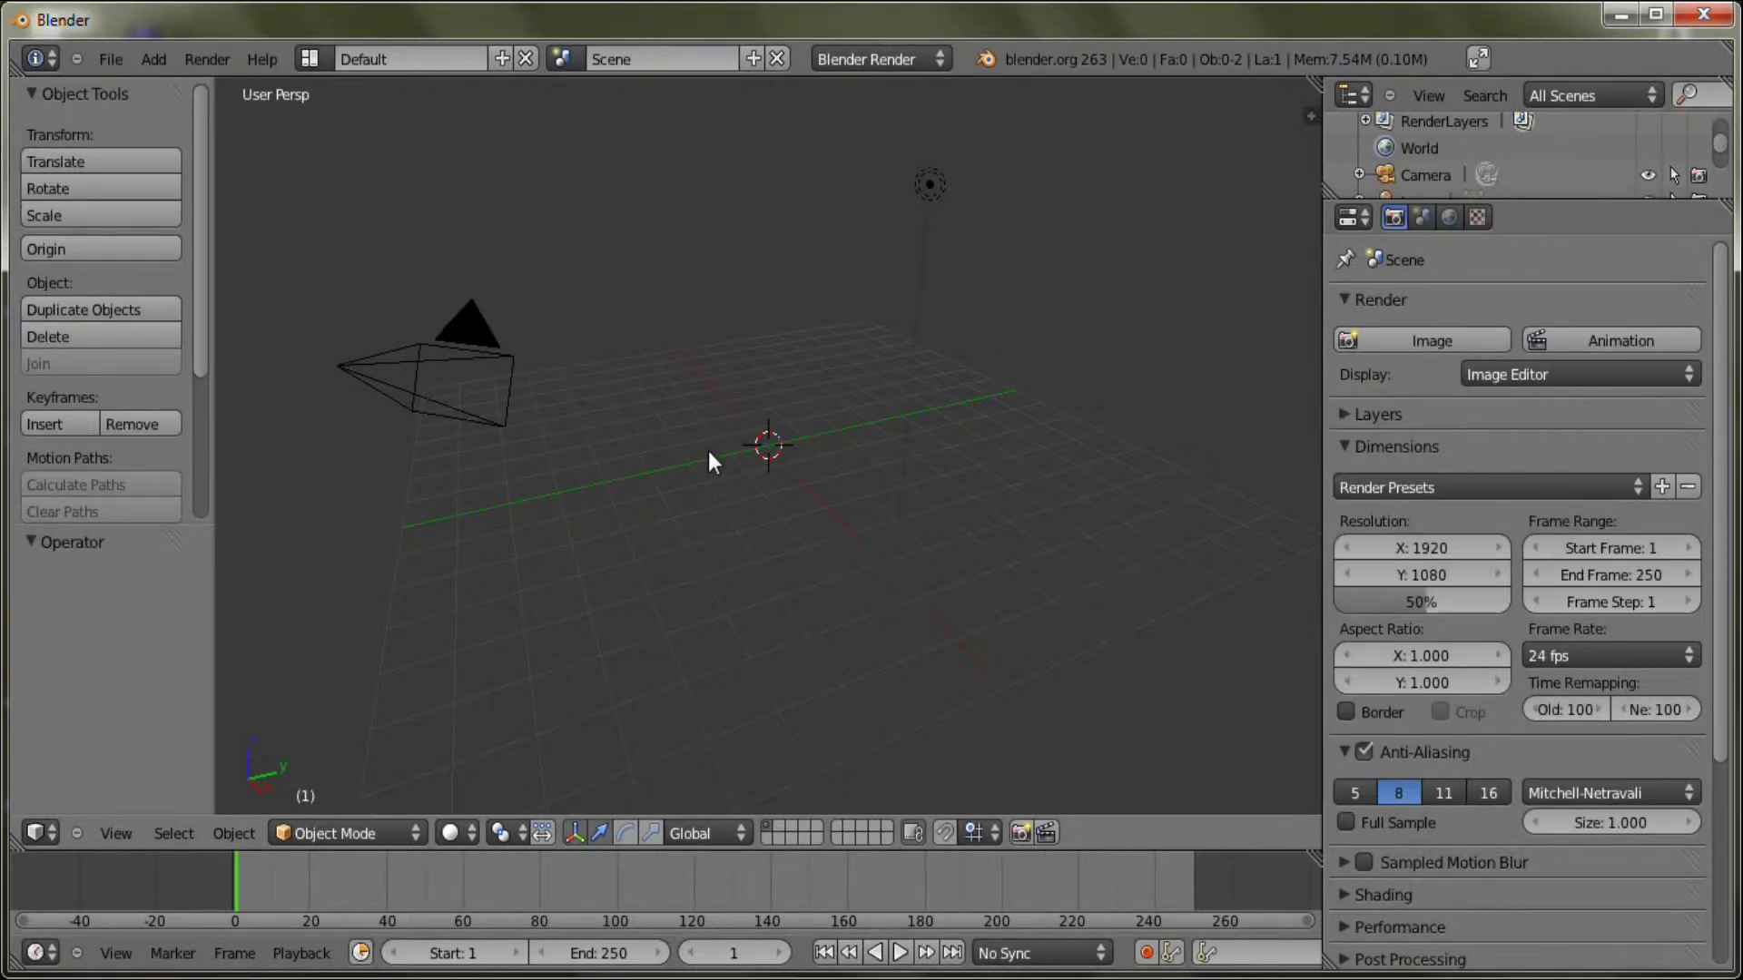
Add a Monkey mesh, raise it along Z and scale it to 2.952
left_click(149, 62)
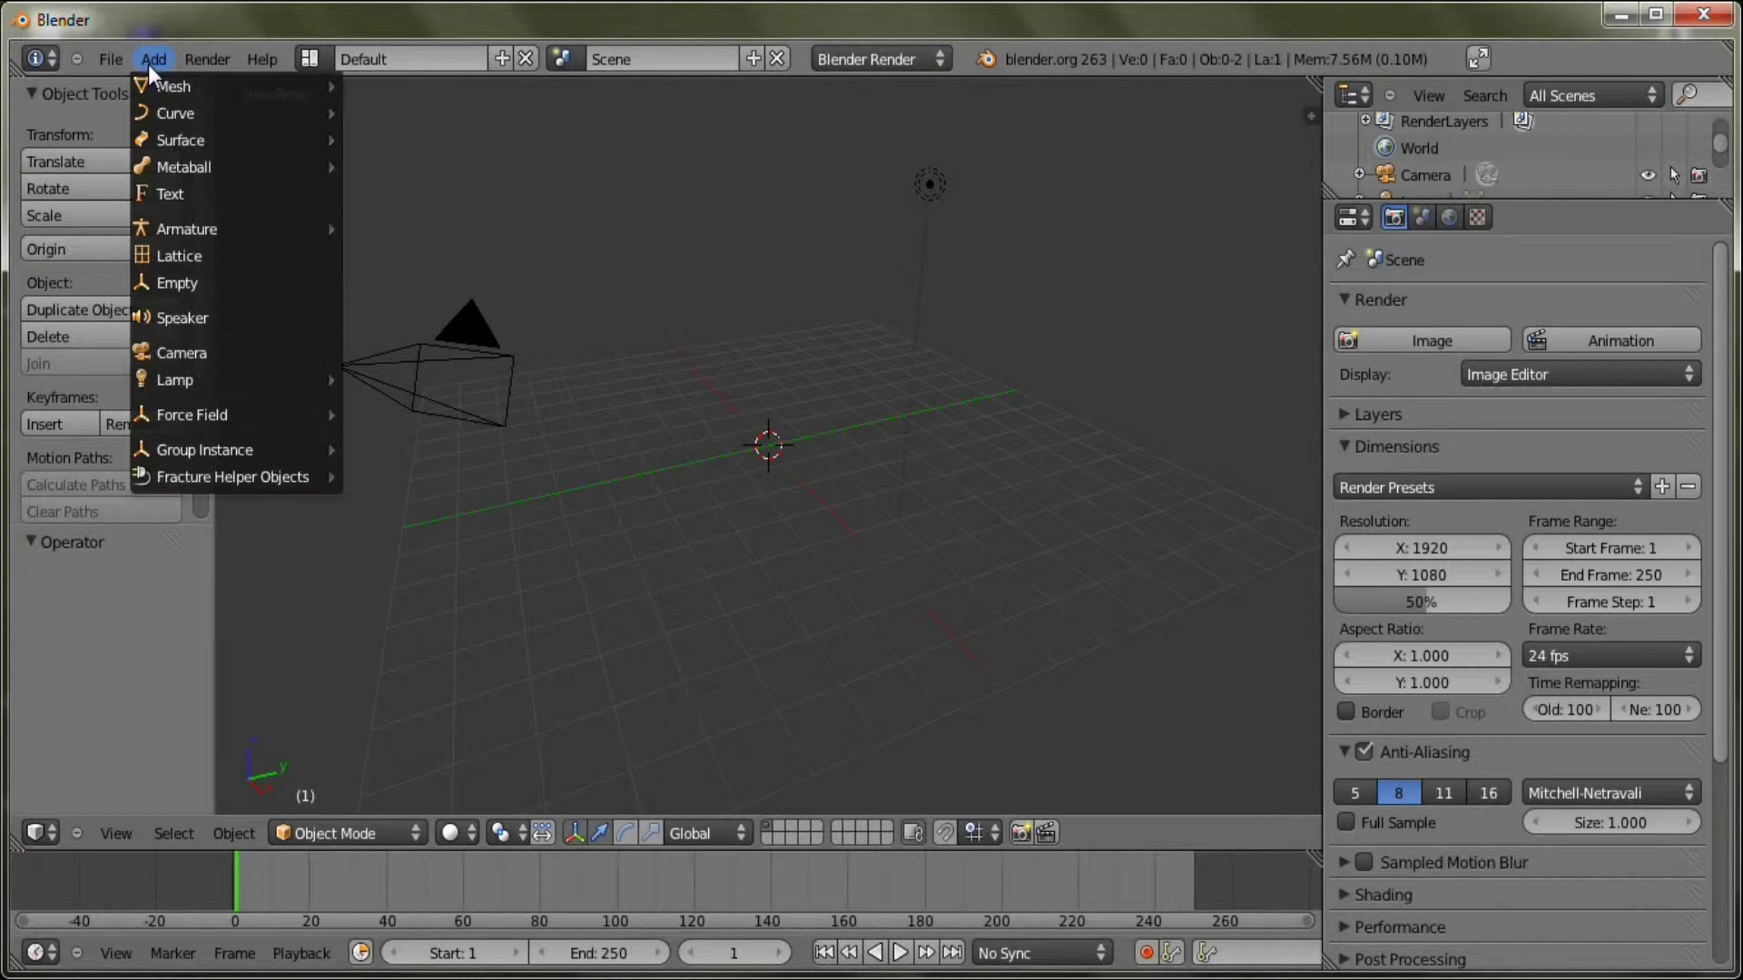
mouse_move(172, 88)
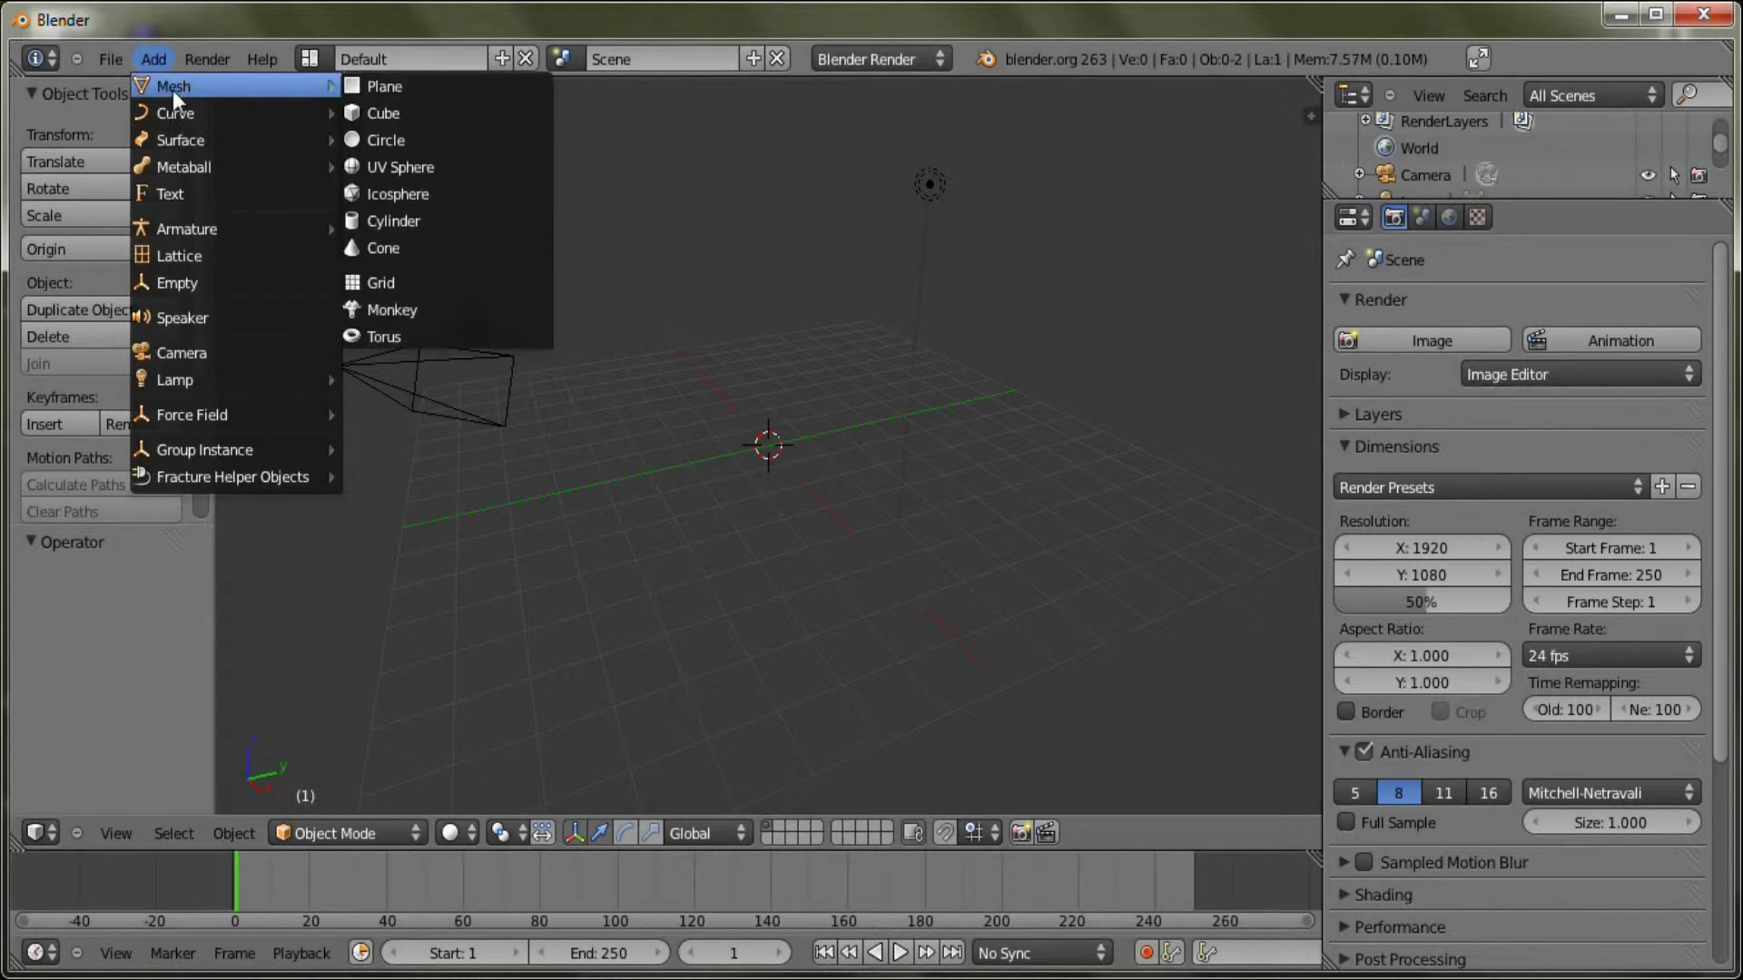
left_click(429, 309)
left_click_drag(765, 377, 754, 149)
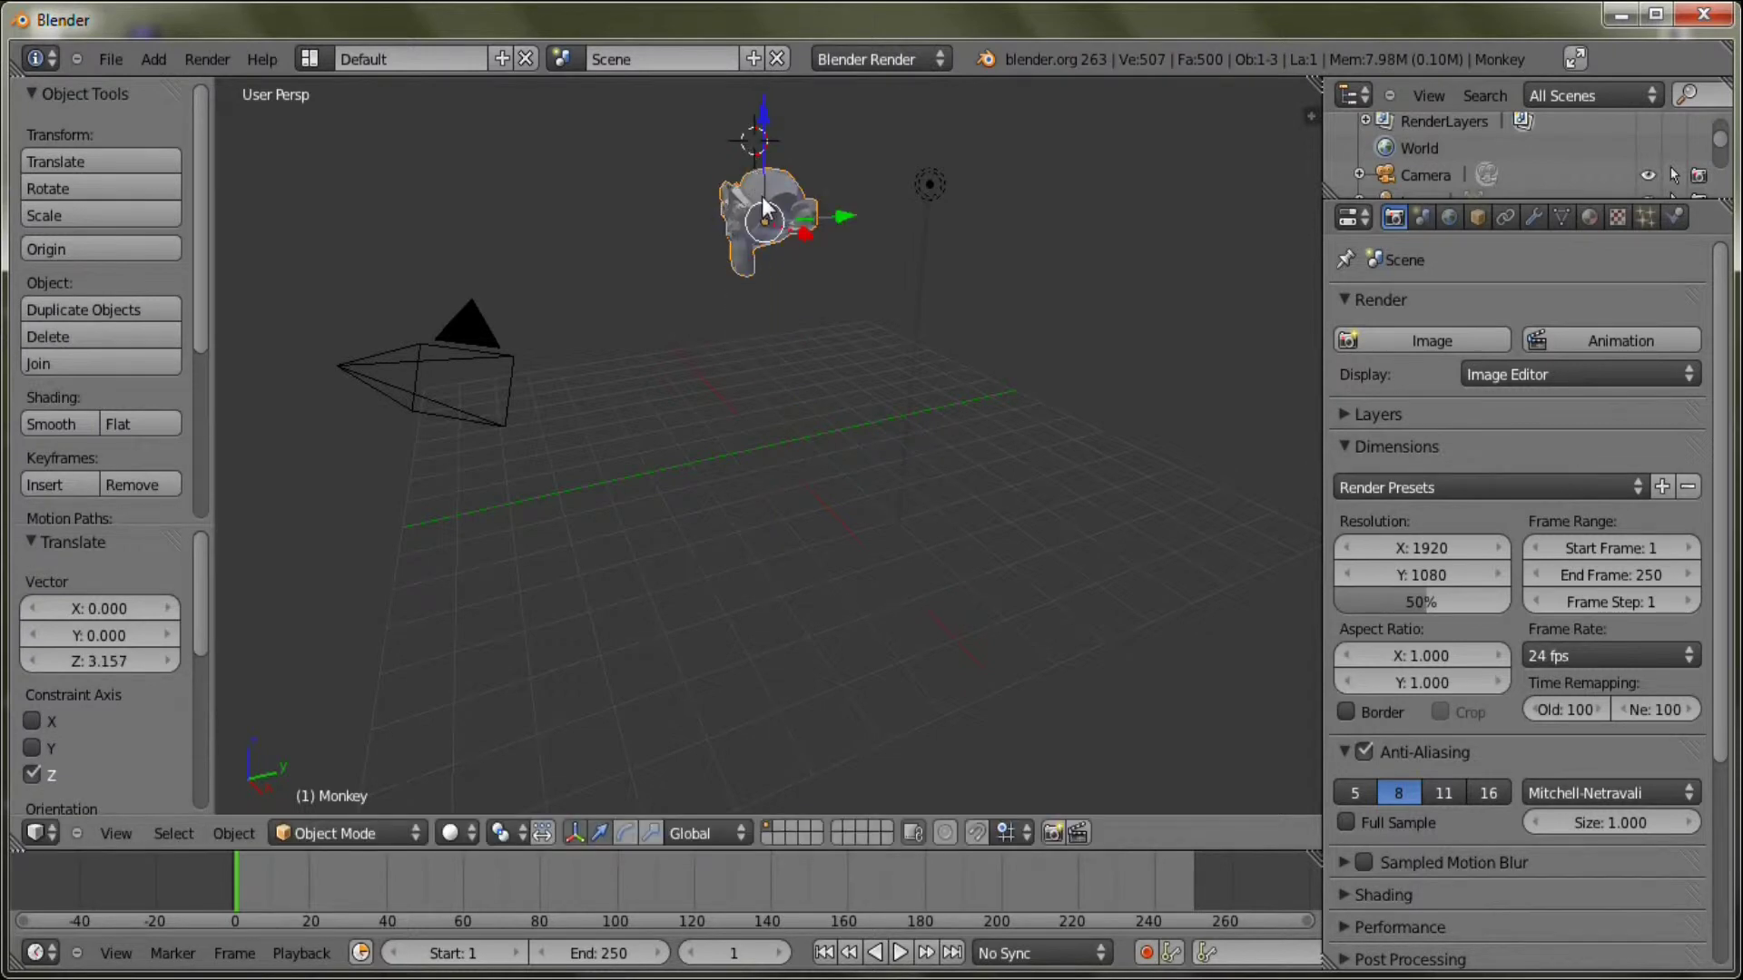
key("s")
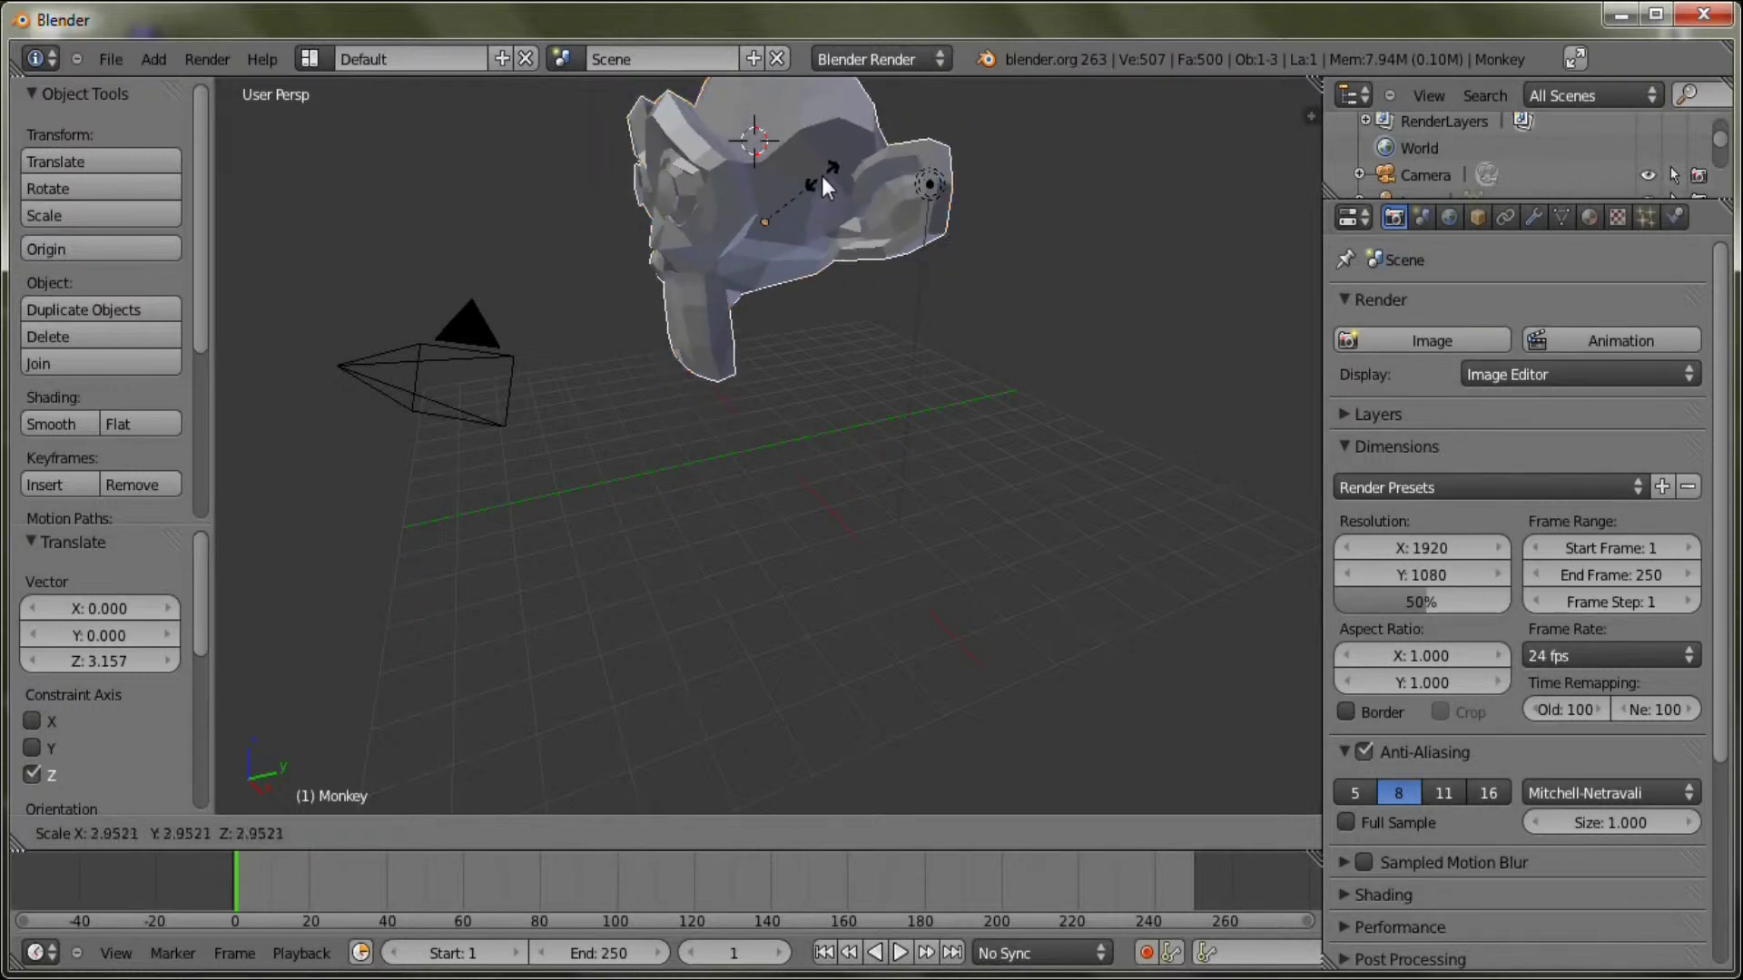
left_click(822, 176)
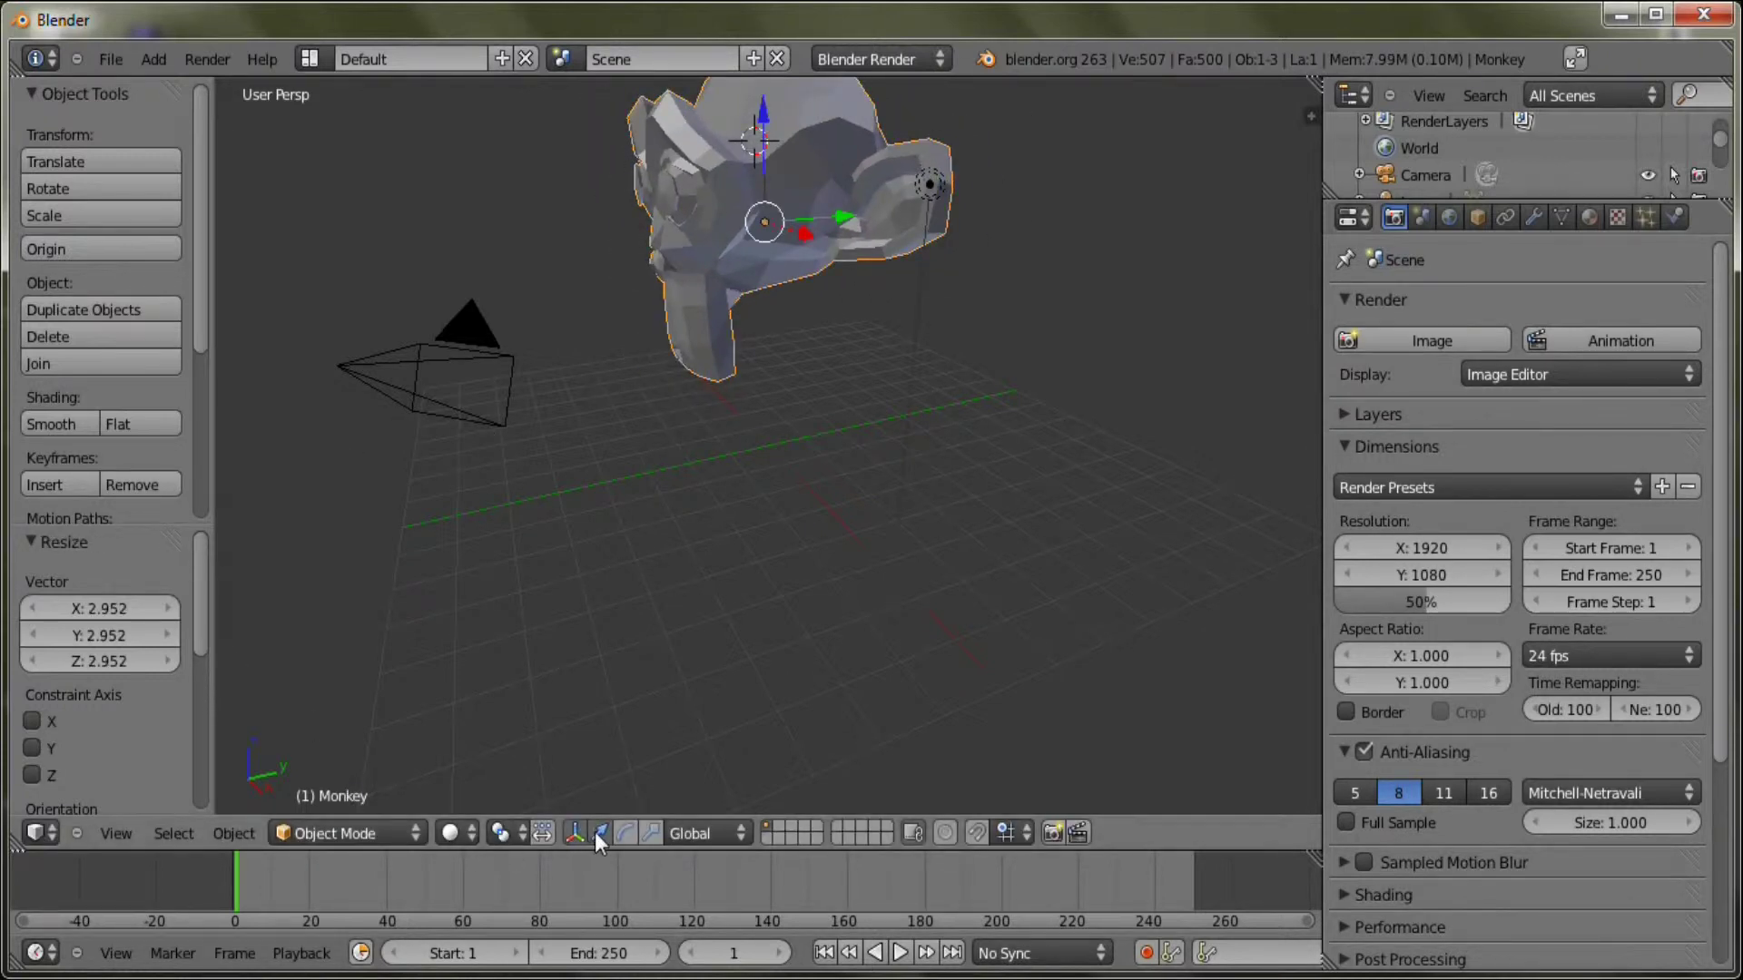
Rotate the monkey about 45° around Z and give it smooth shading
left_click(625, 832)
left_click_drag(693, 236, 744, 254)
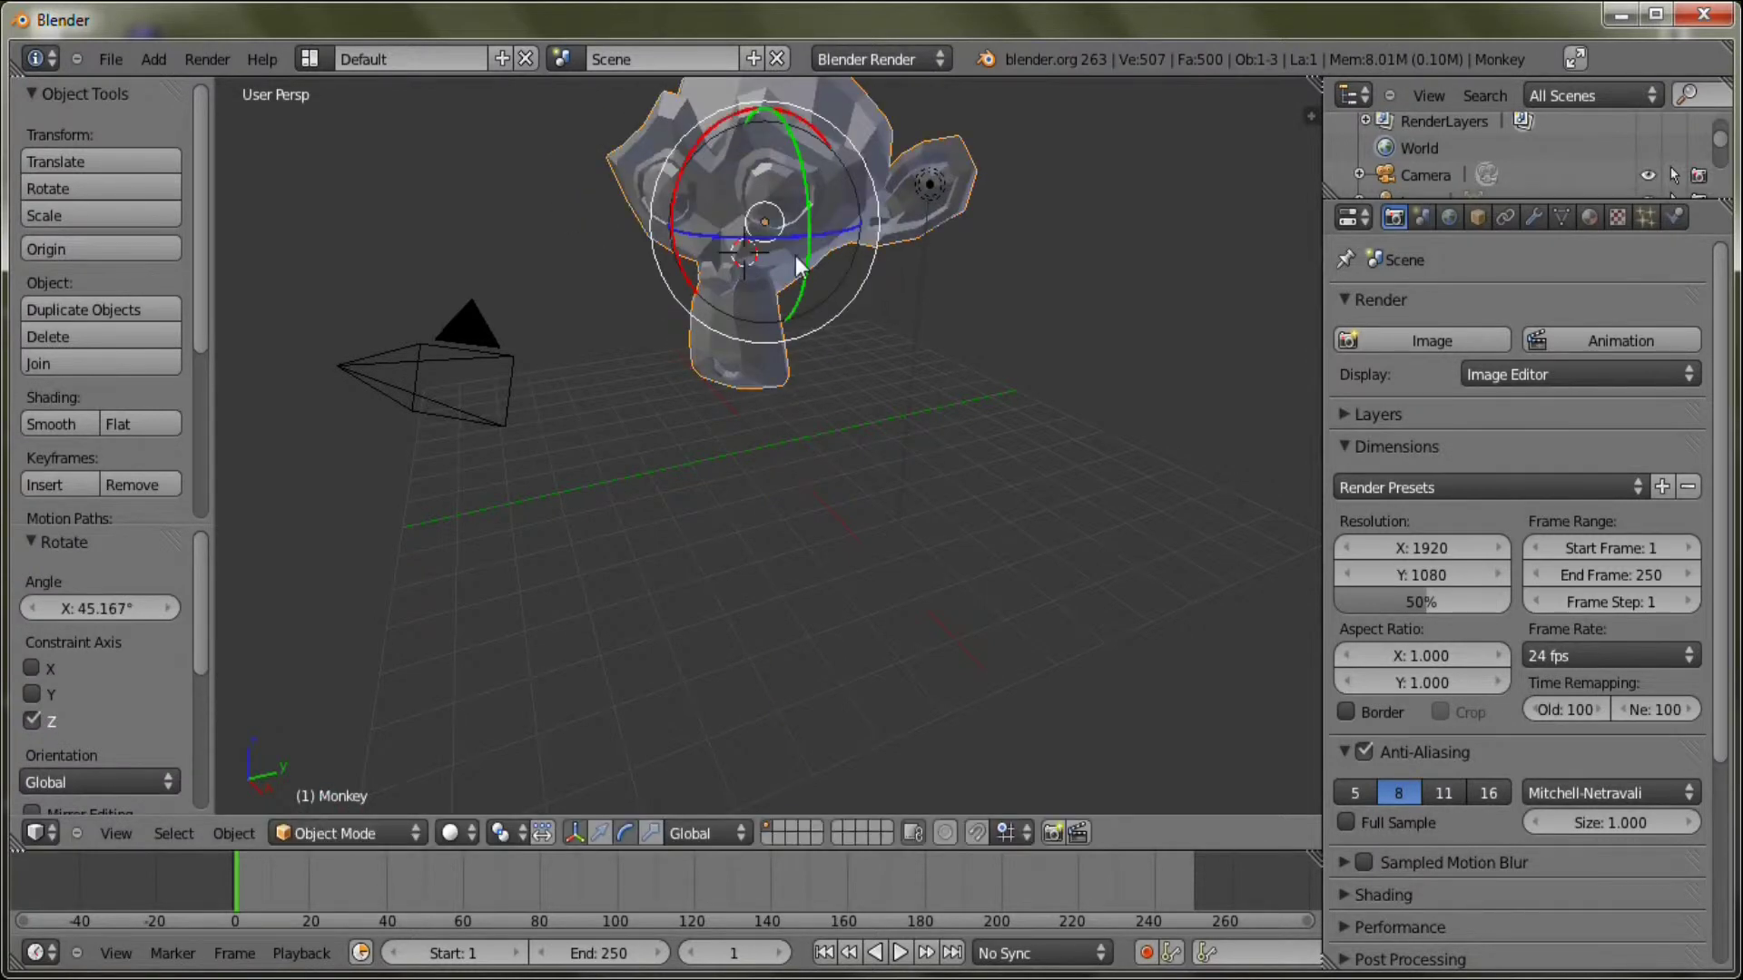
middle_click_drag(795, 256, 824, 232)
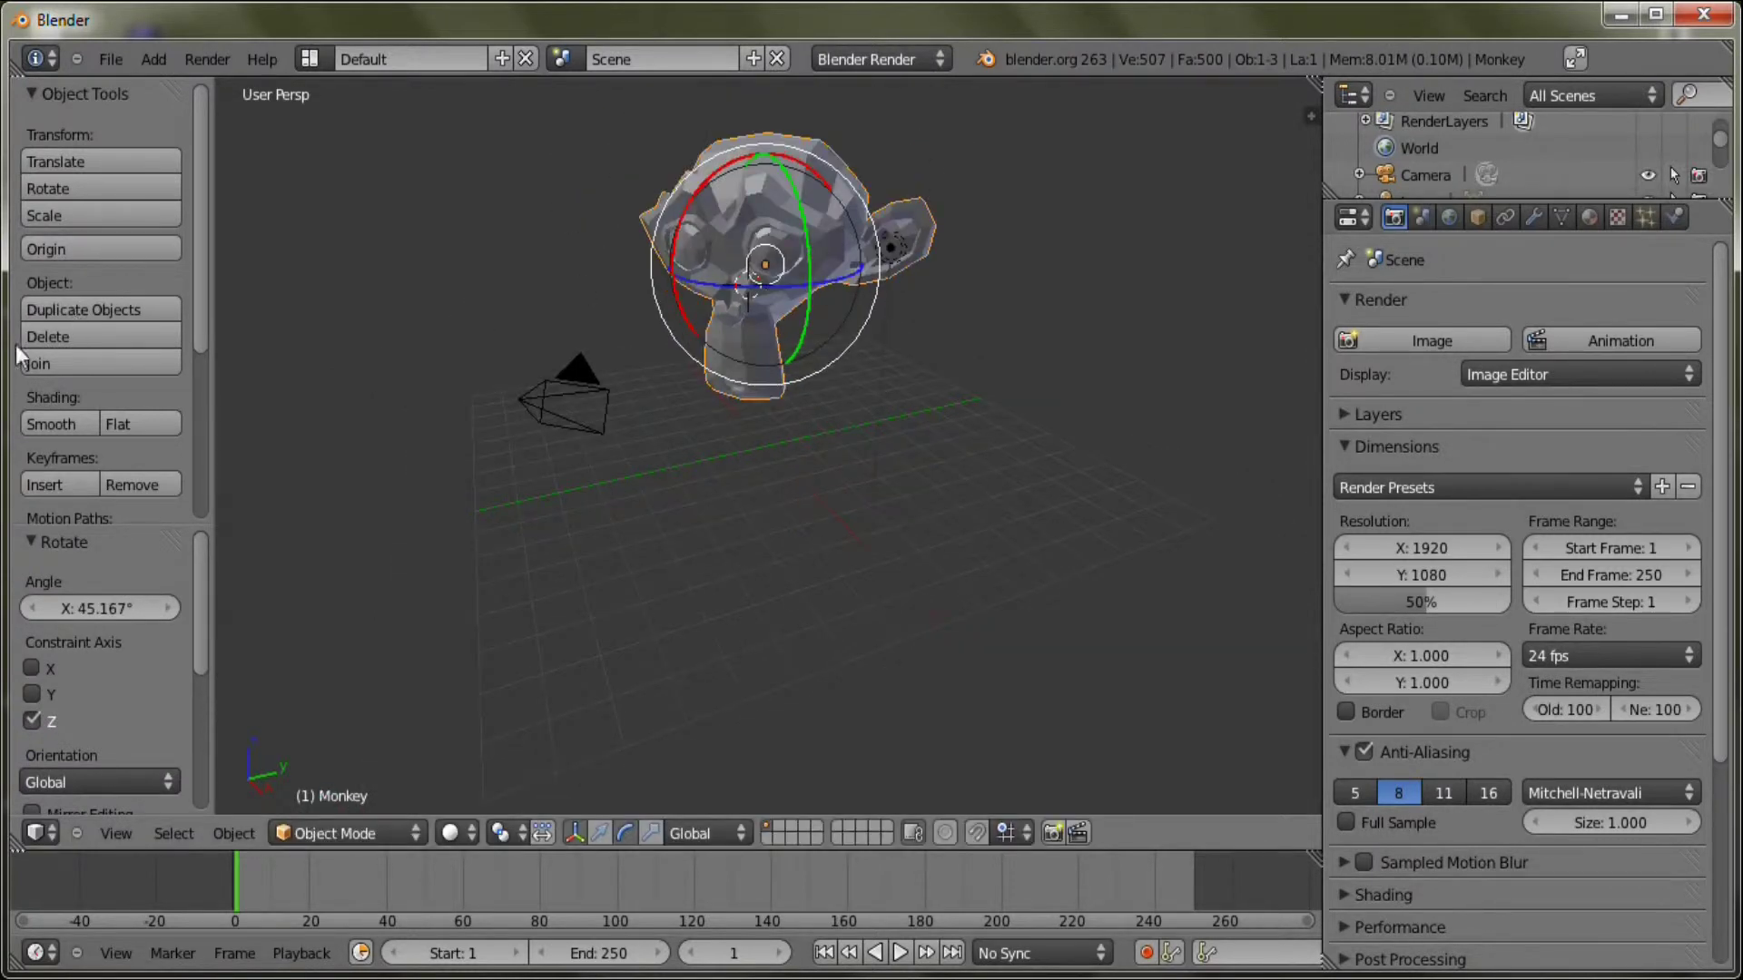
left_click(54, 424)
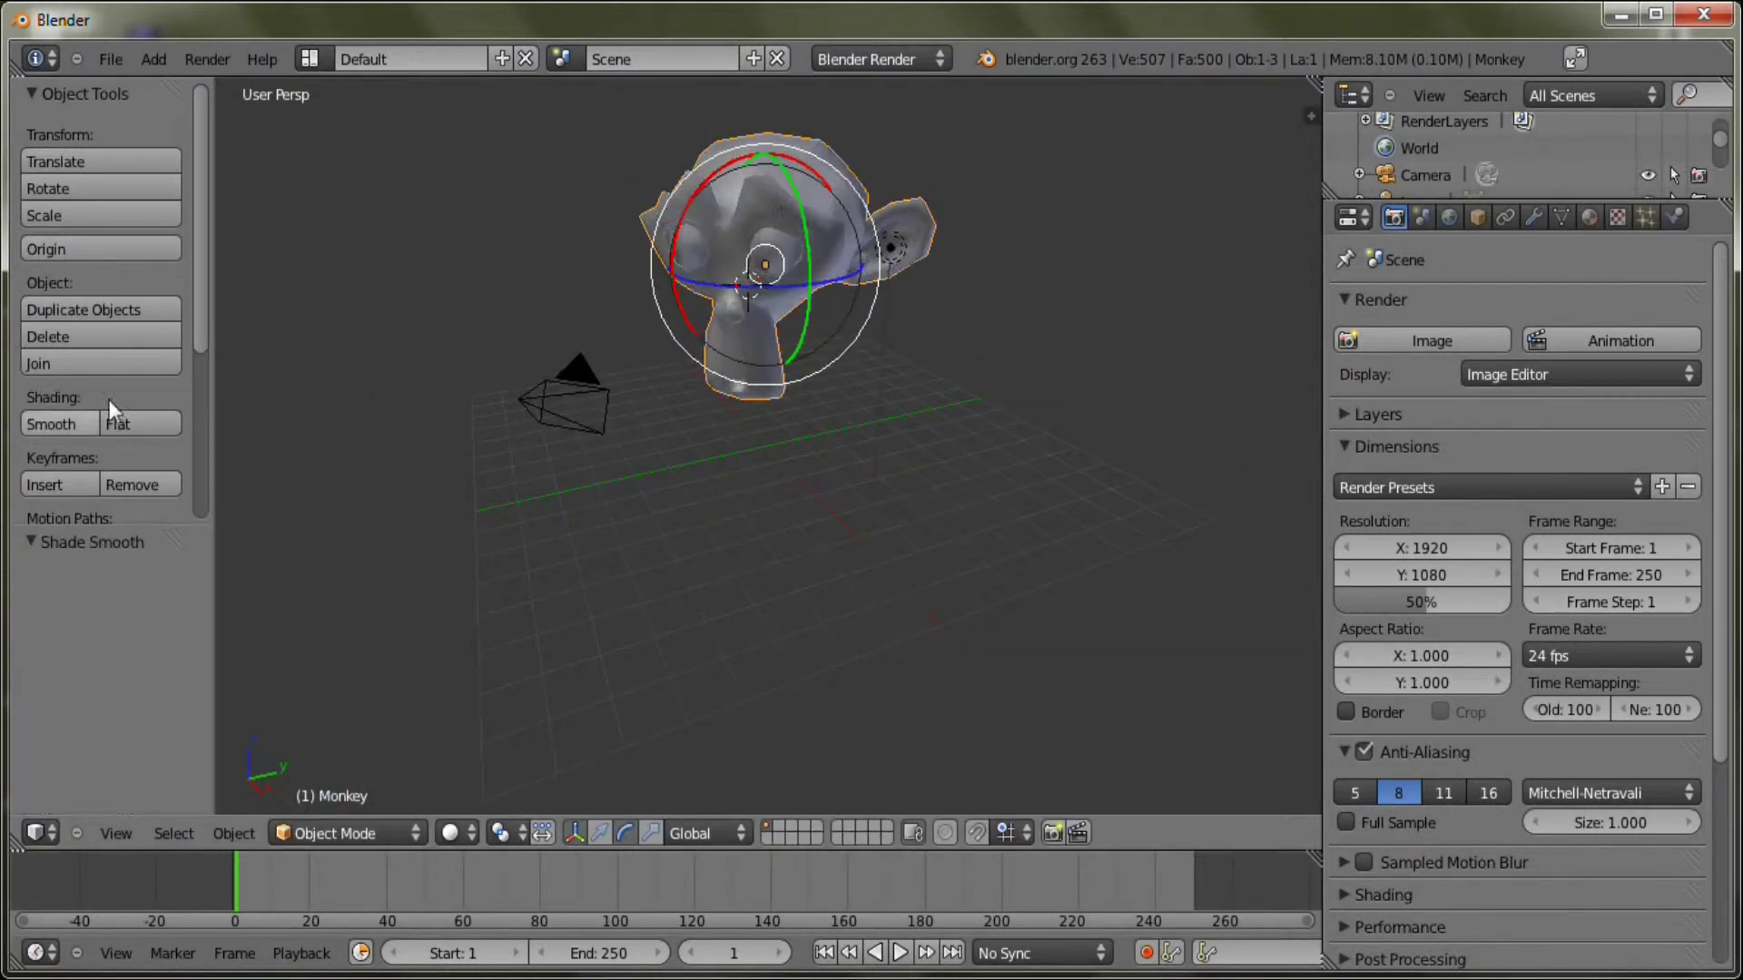
left_click(155, 420)
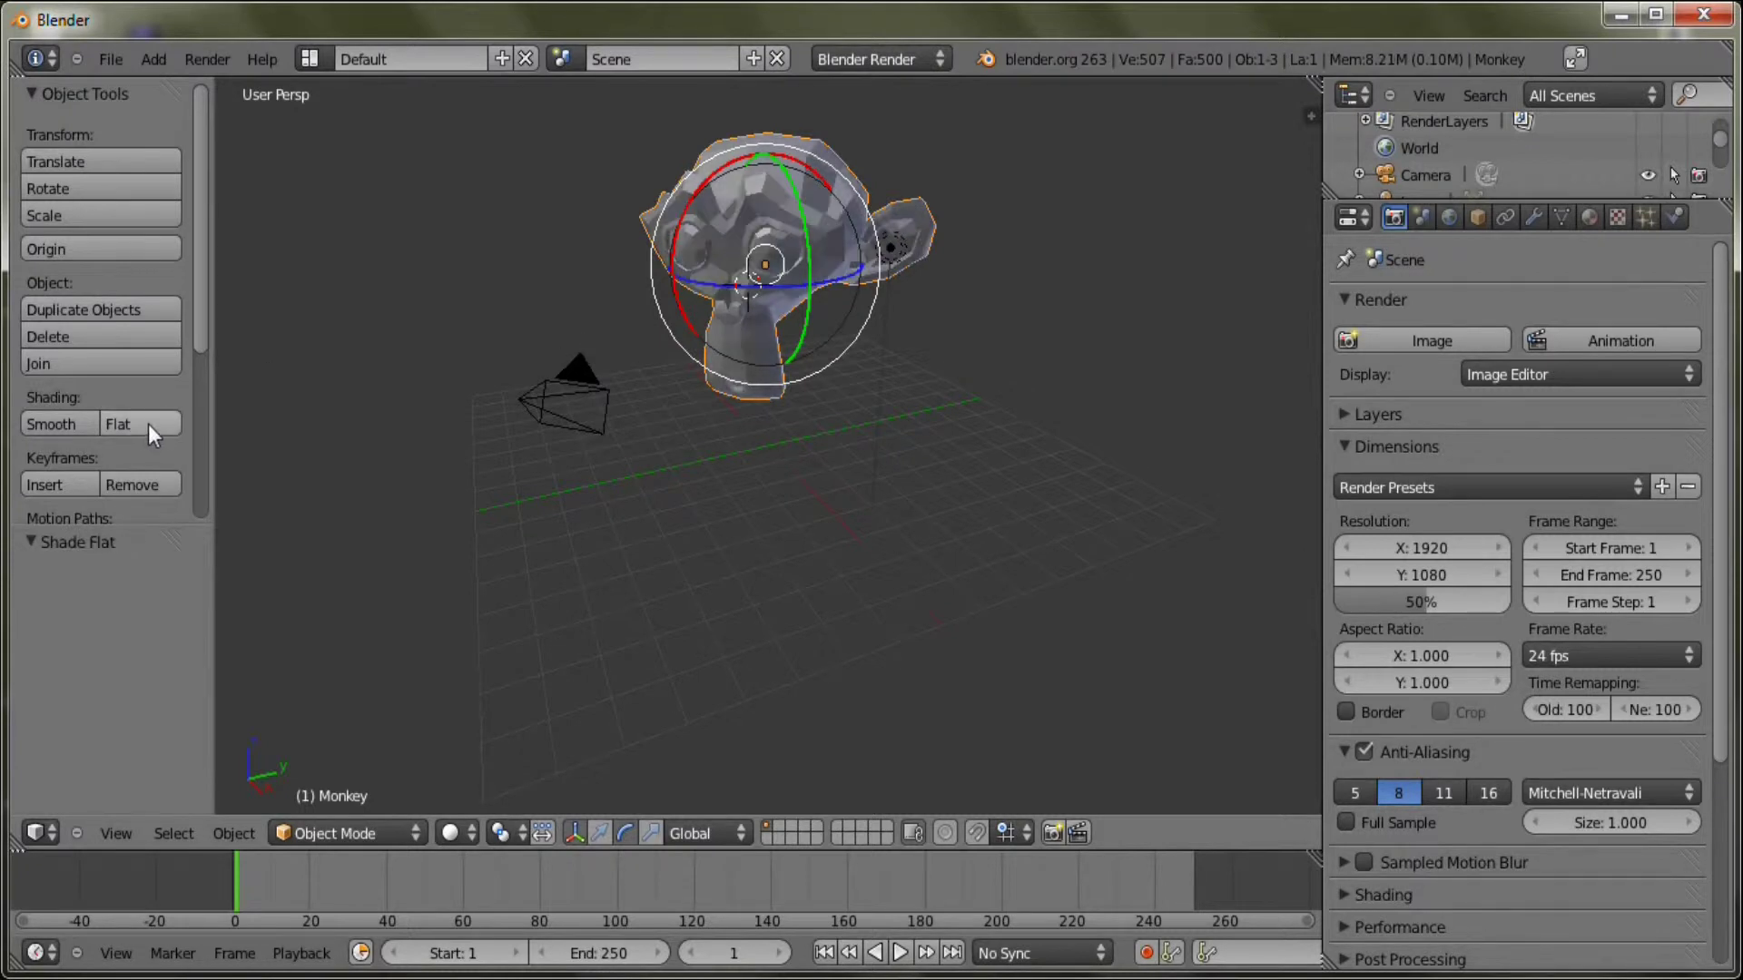
left_click(47, 427)
Apply Quick Explode to the Monkey through the 'quick' command search
key("space")
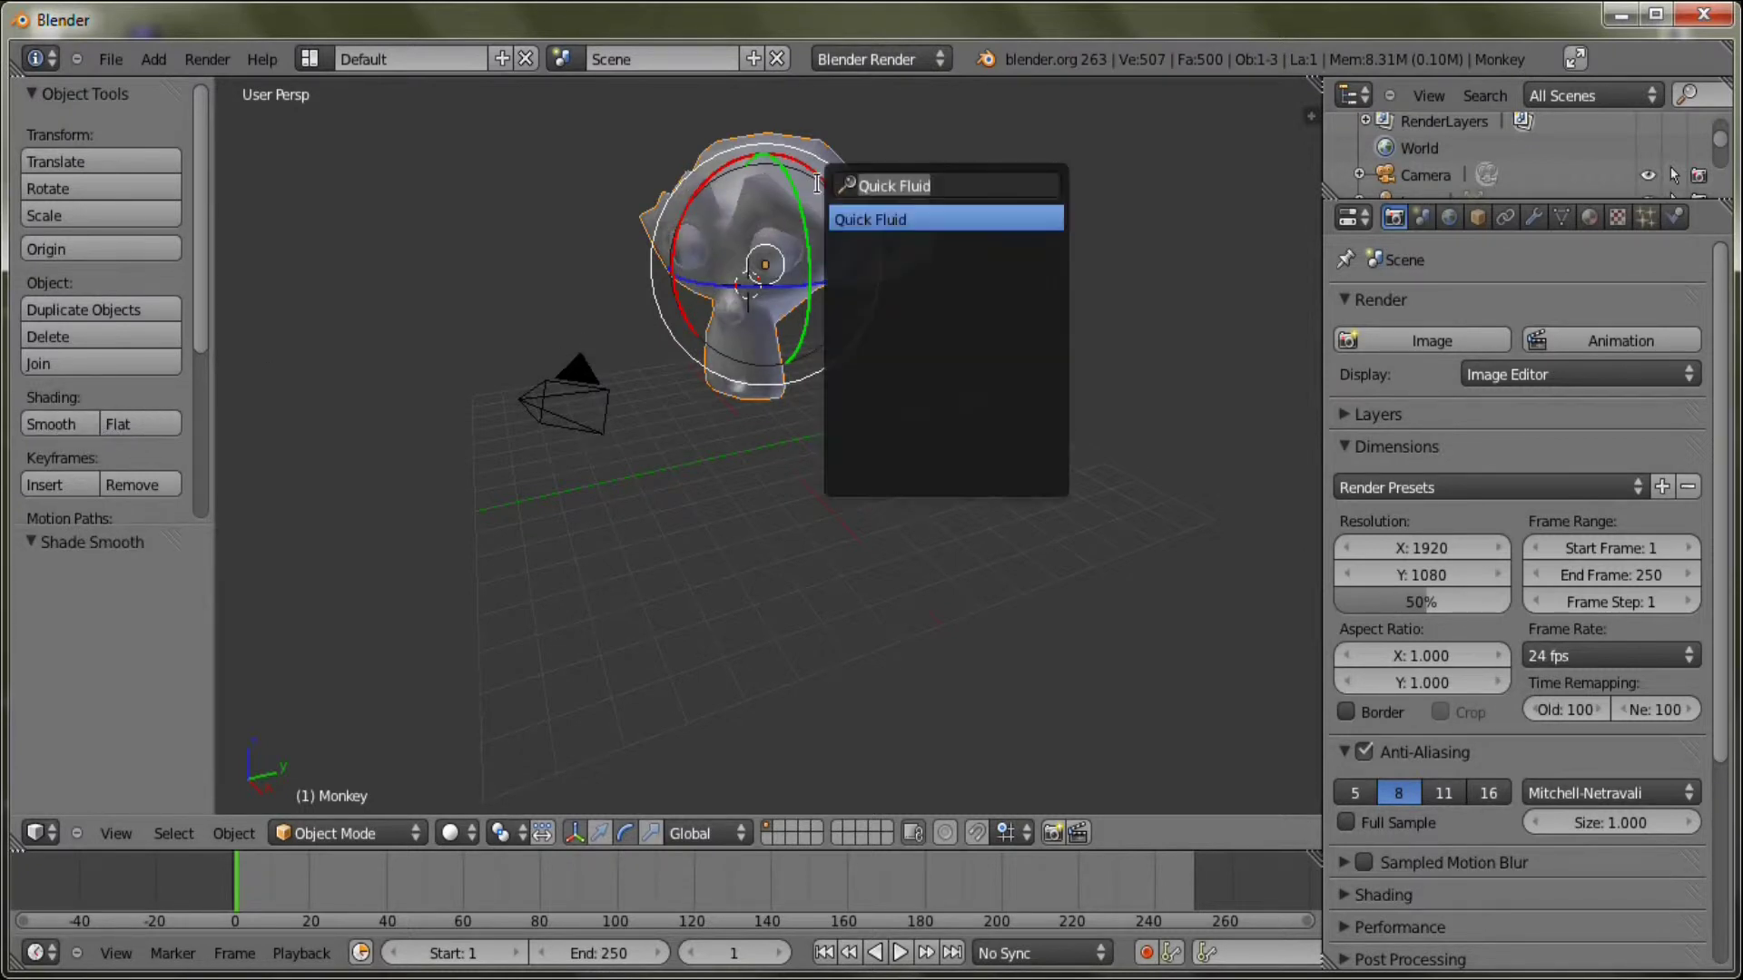
key("BackSpace")
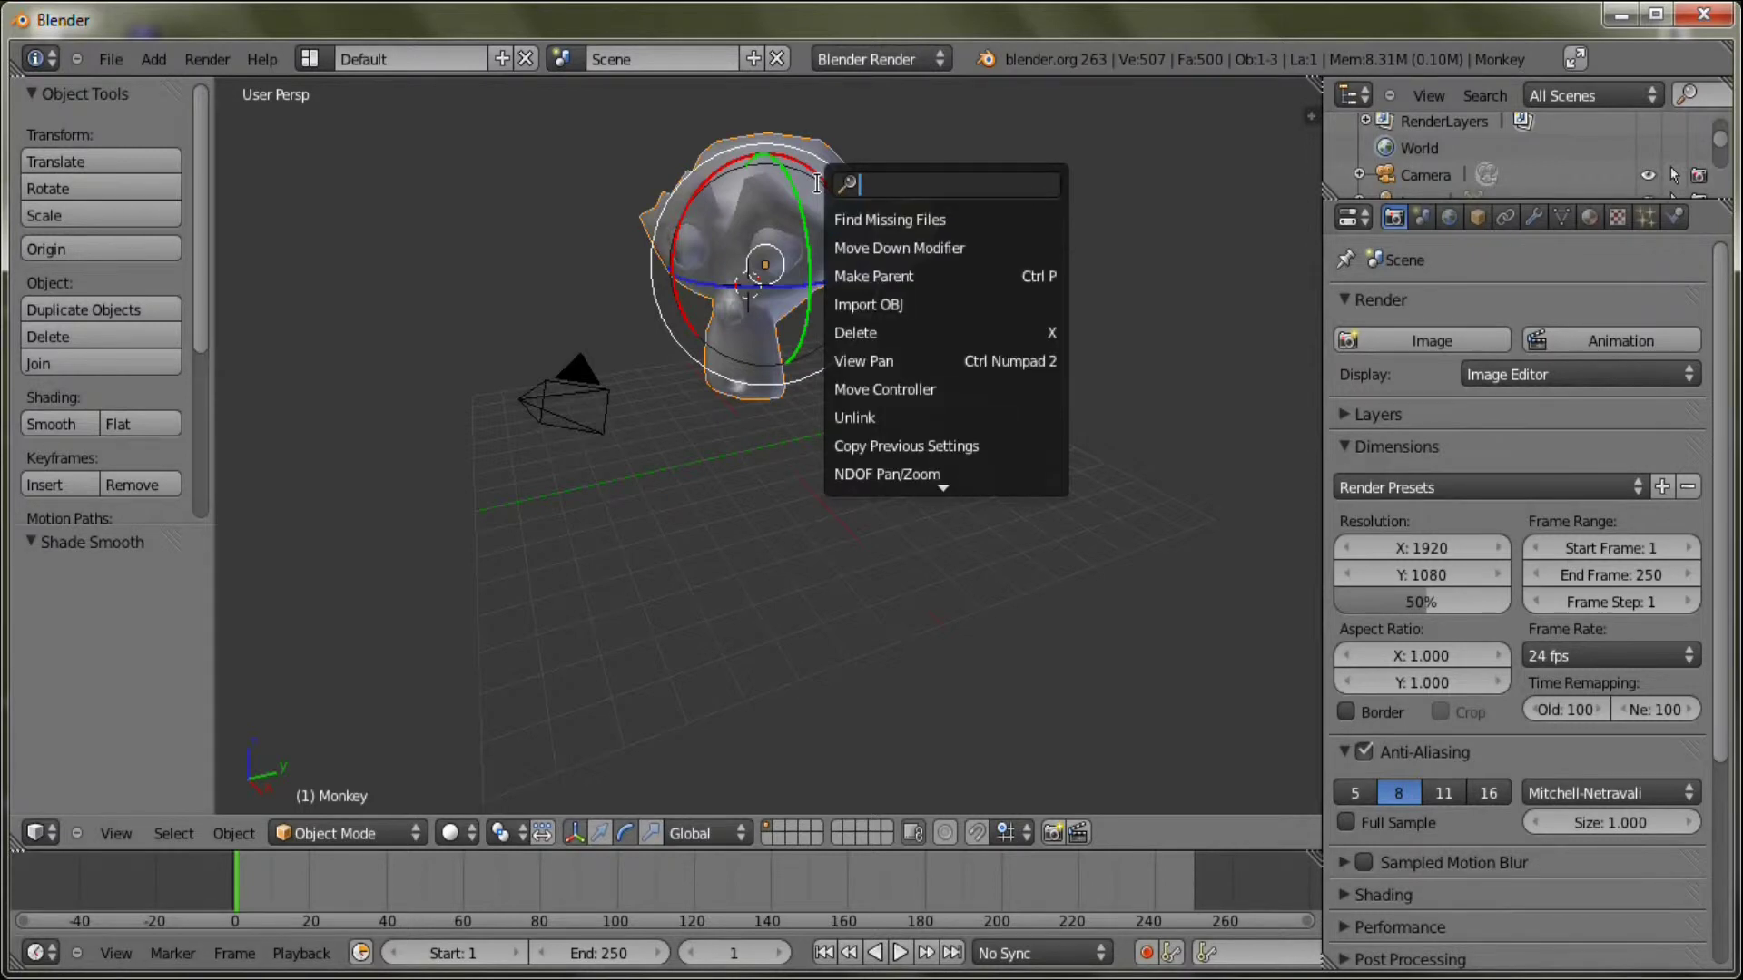
type("quick")
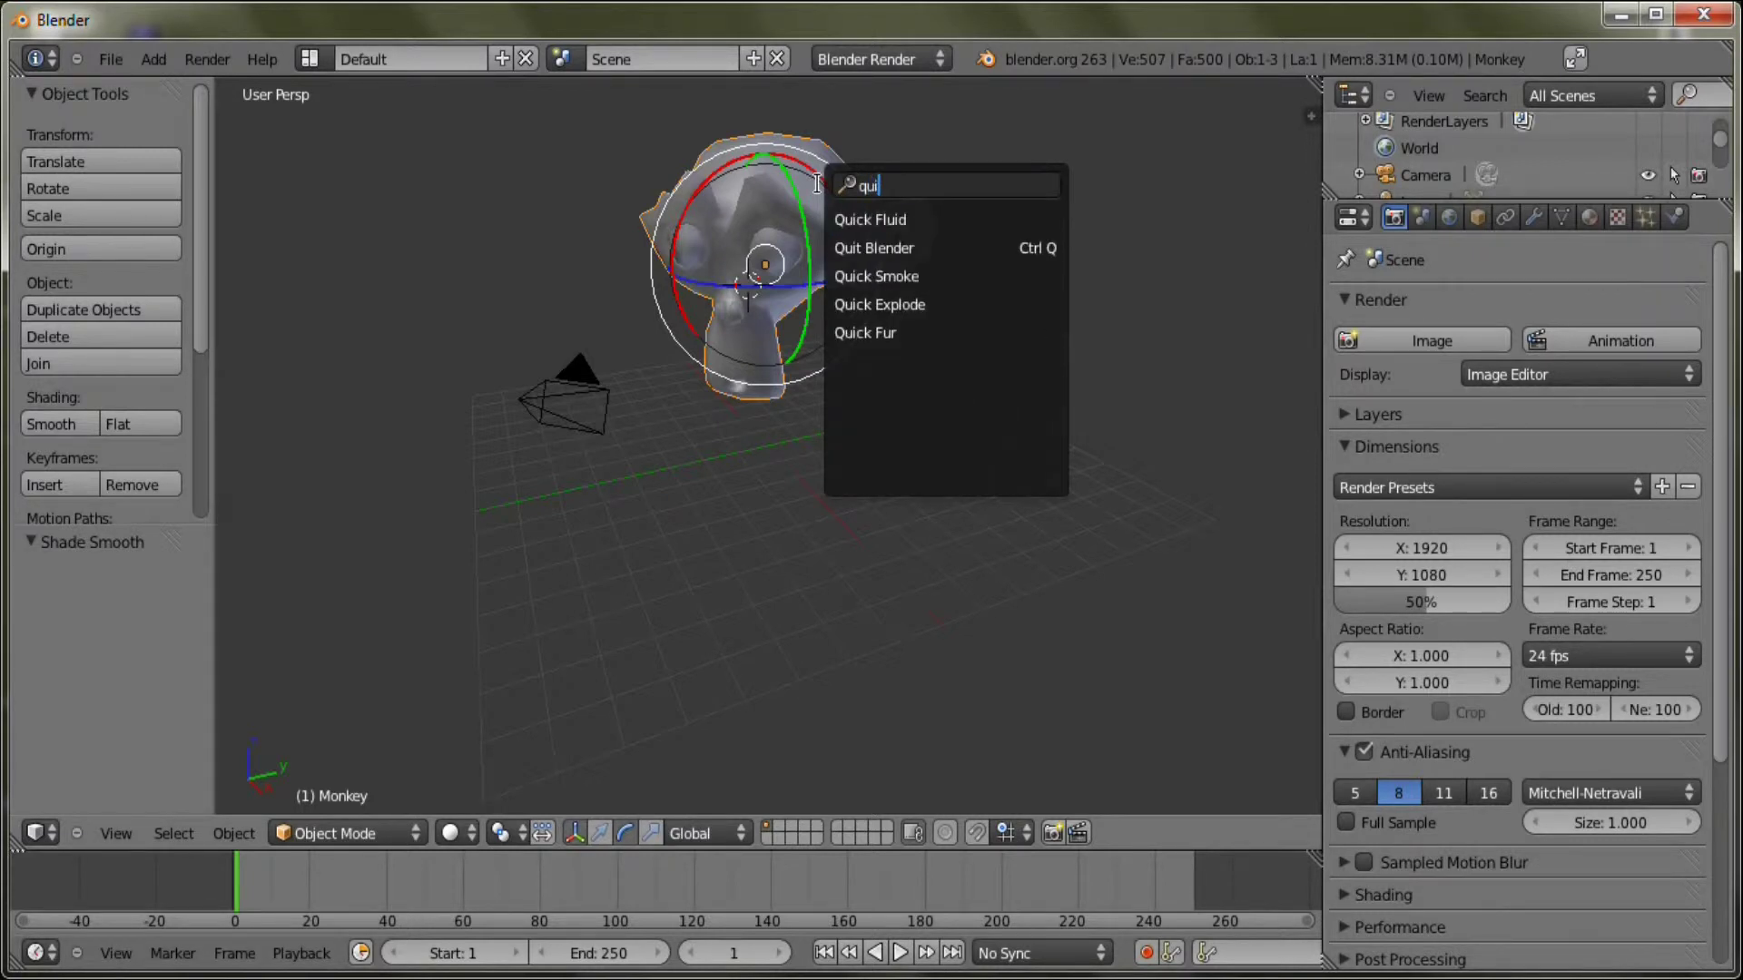
key("Down")
key("Down")
key("Down")
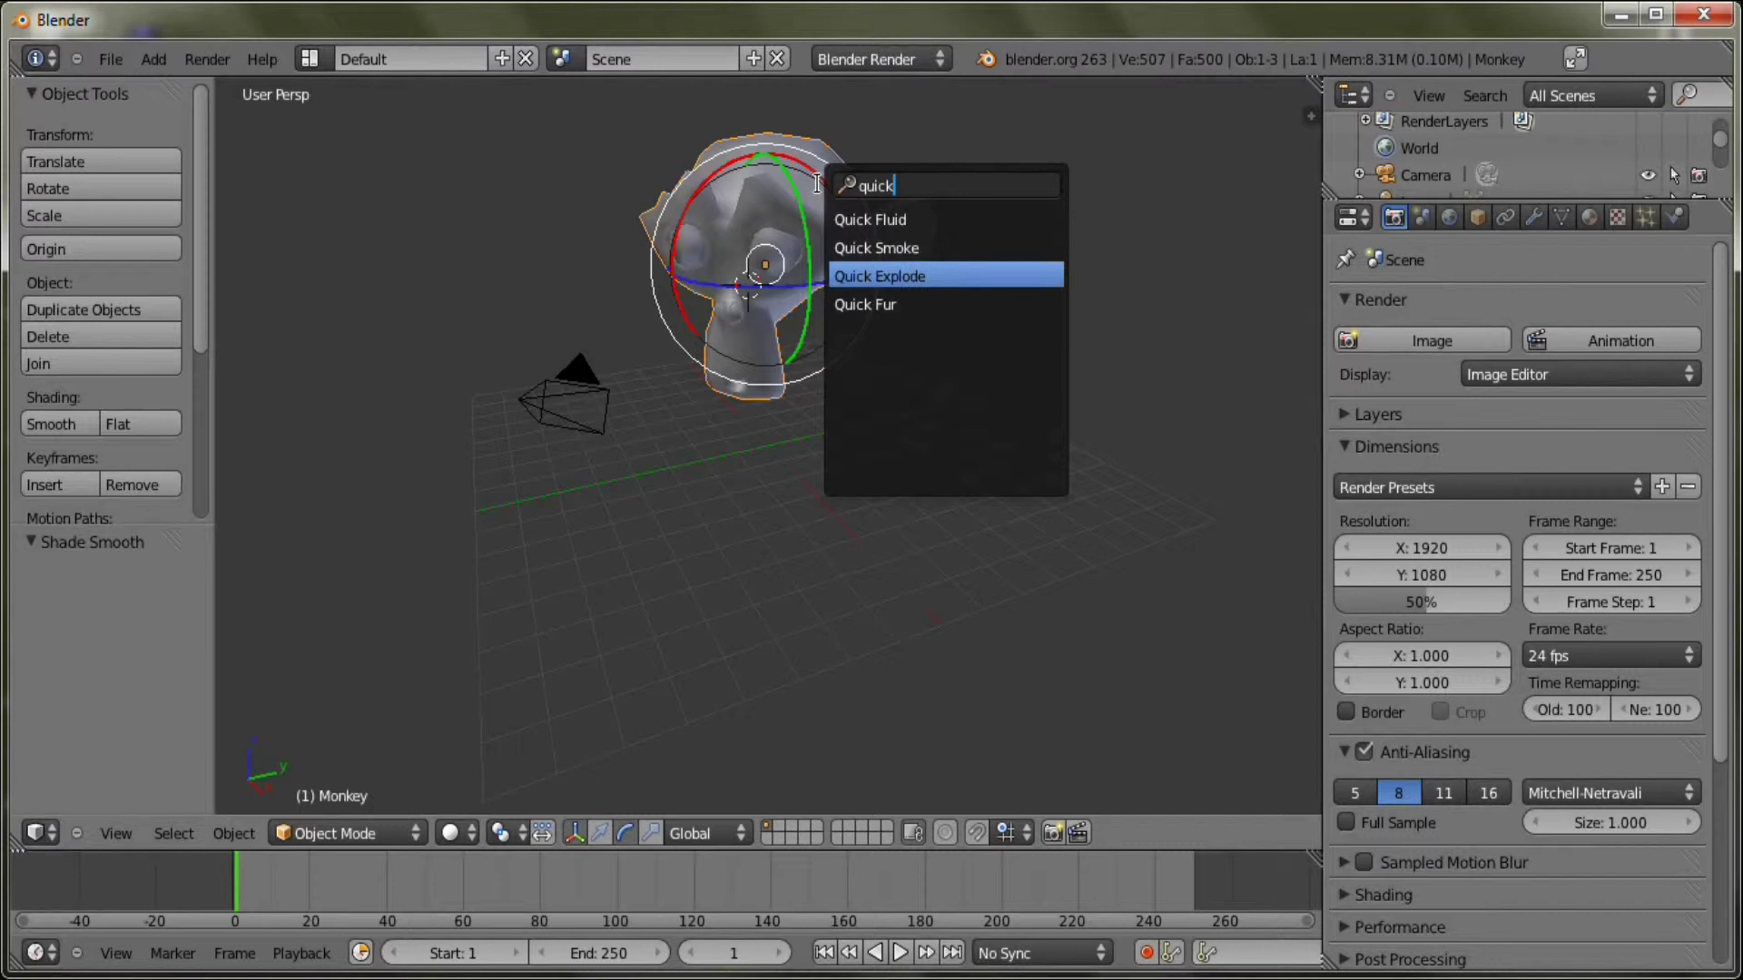
key("Return")
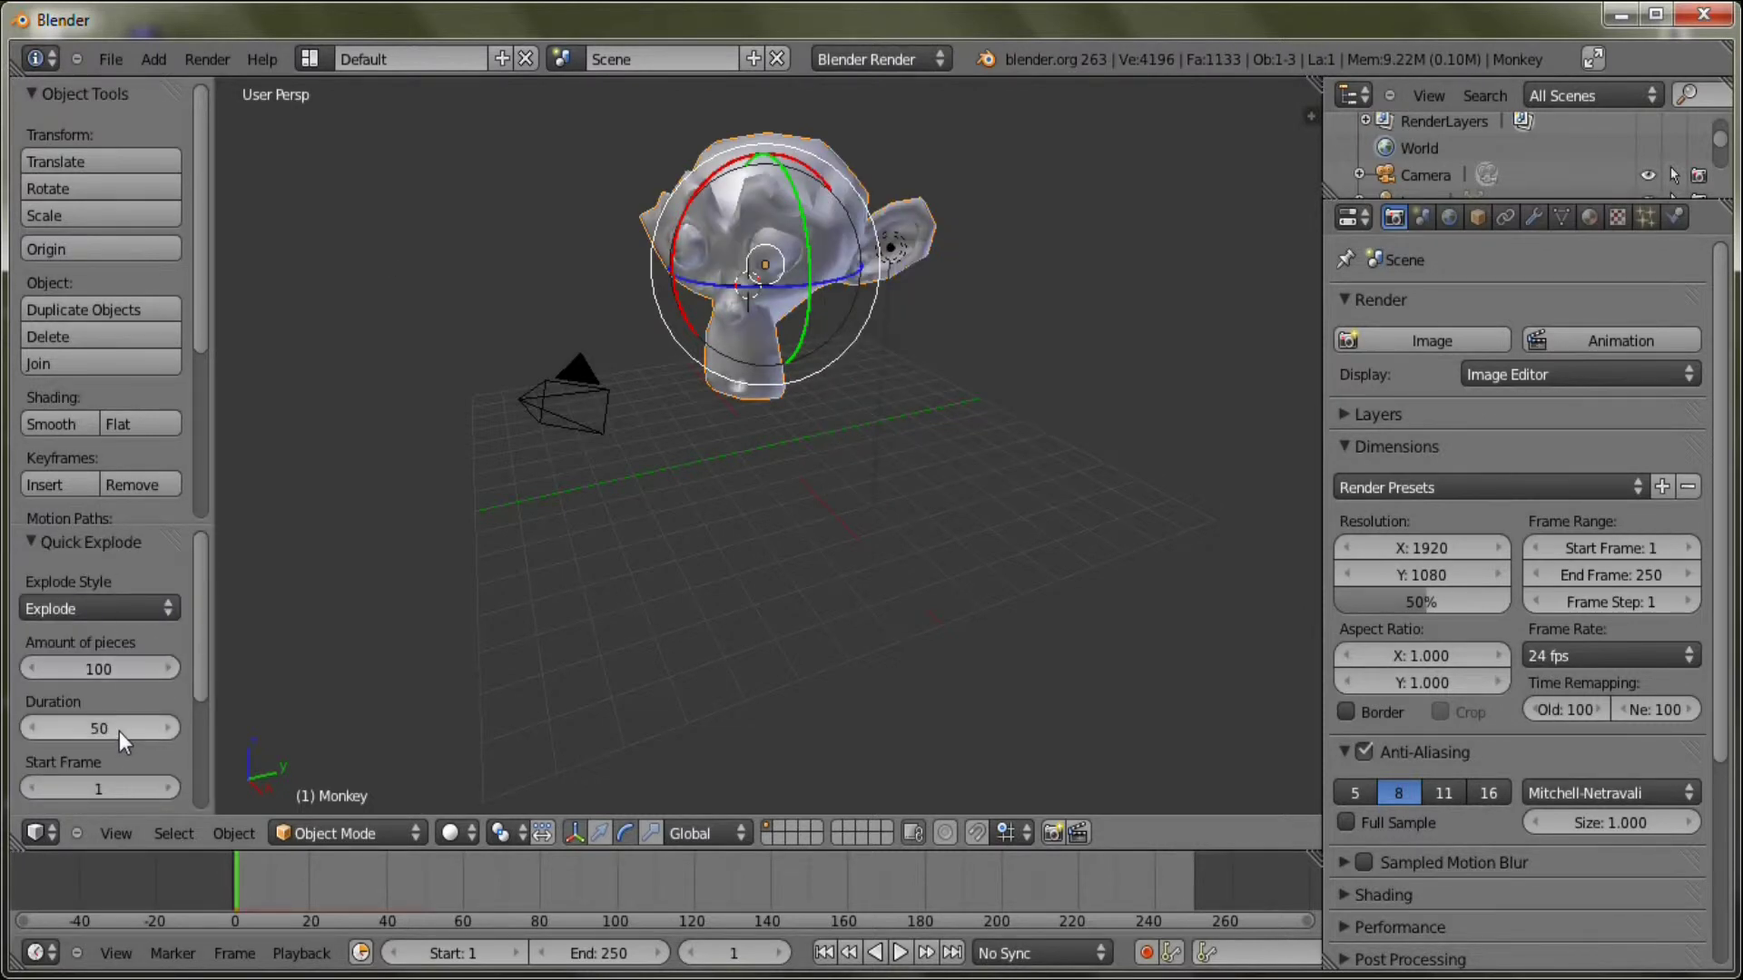
Raise the explosion's amount of pieces from 100 to 10000
left_click(100, 669)
key("BackSpace")
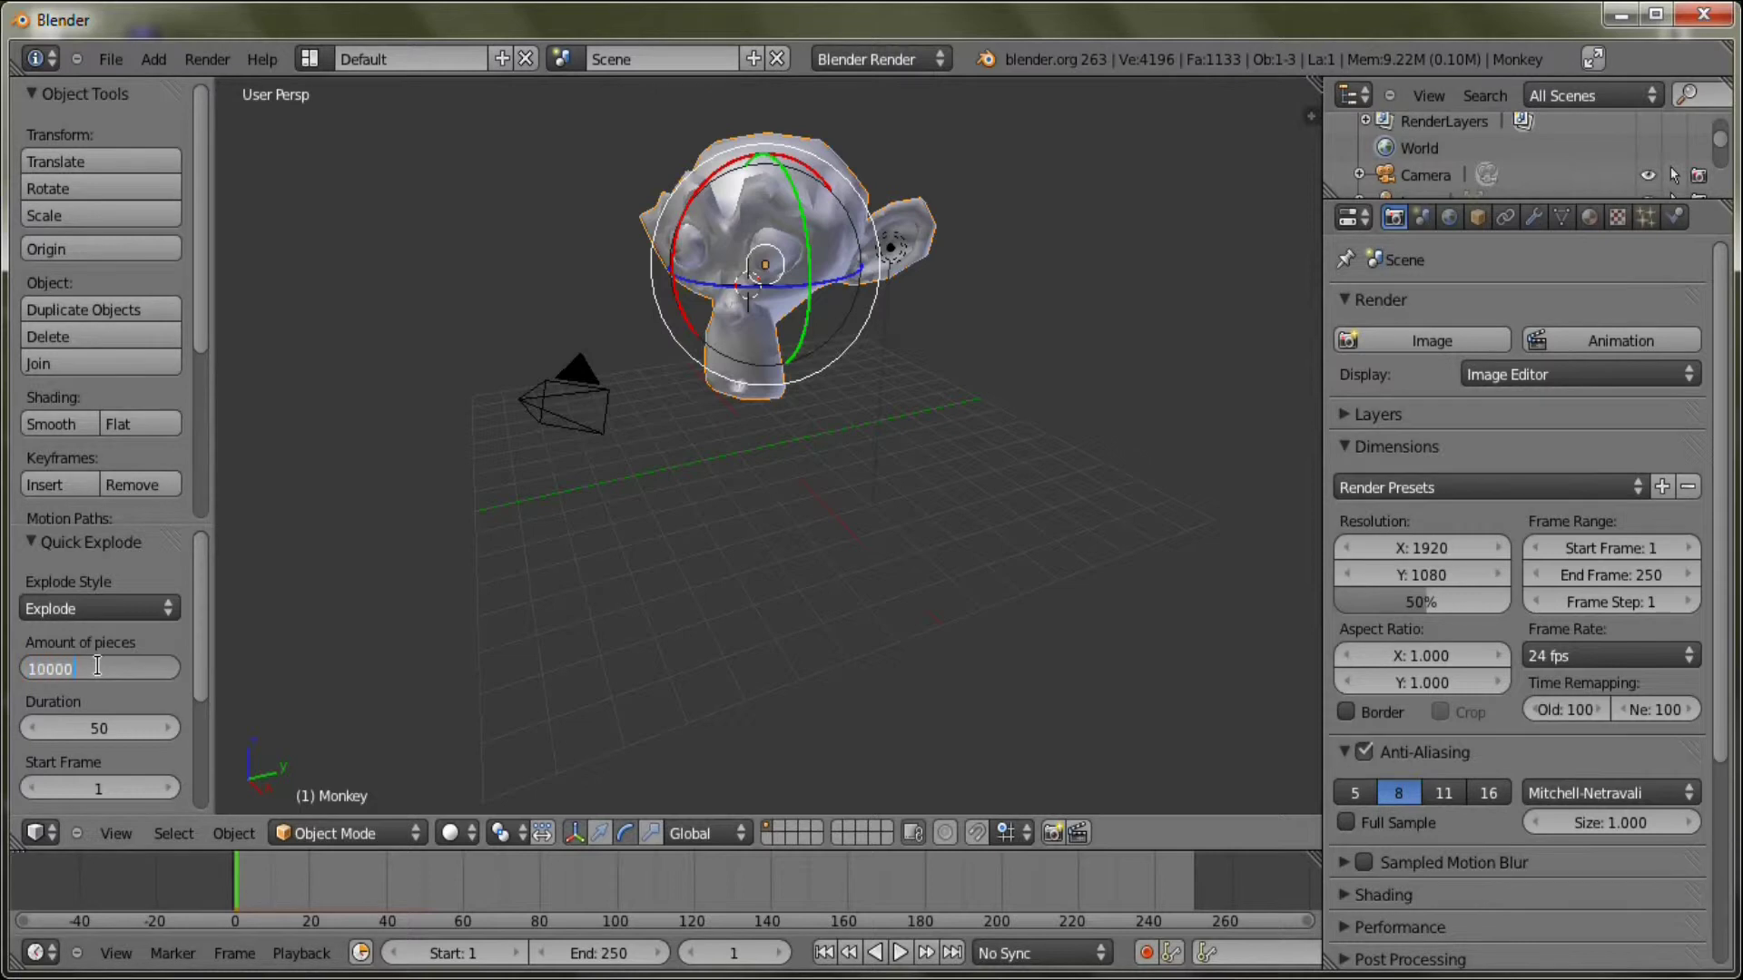
key("Return")
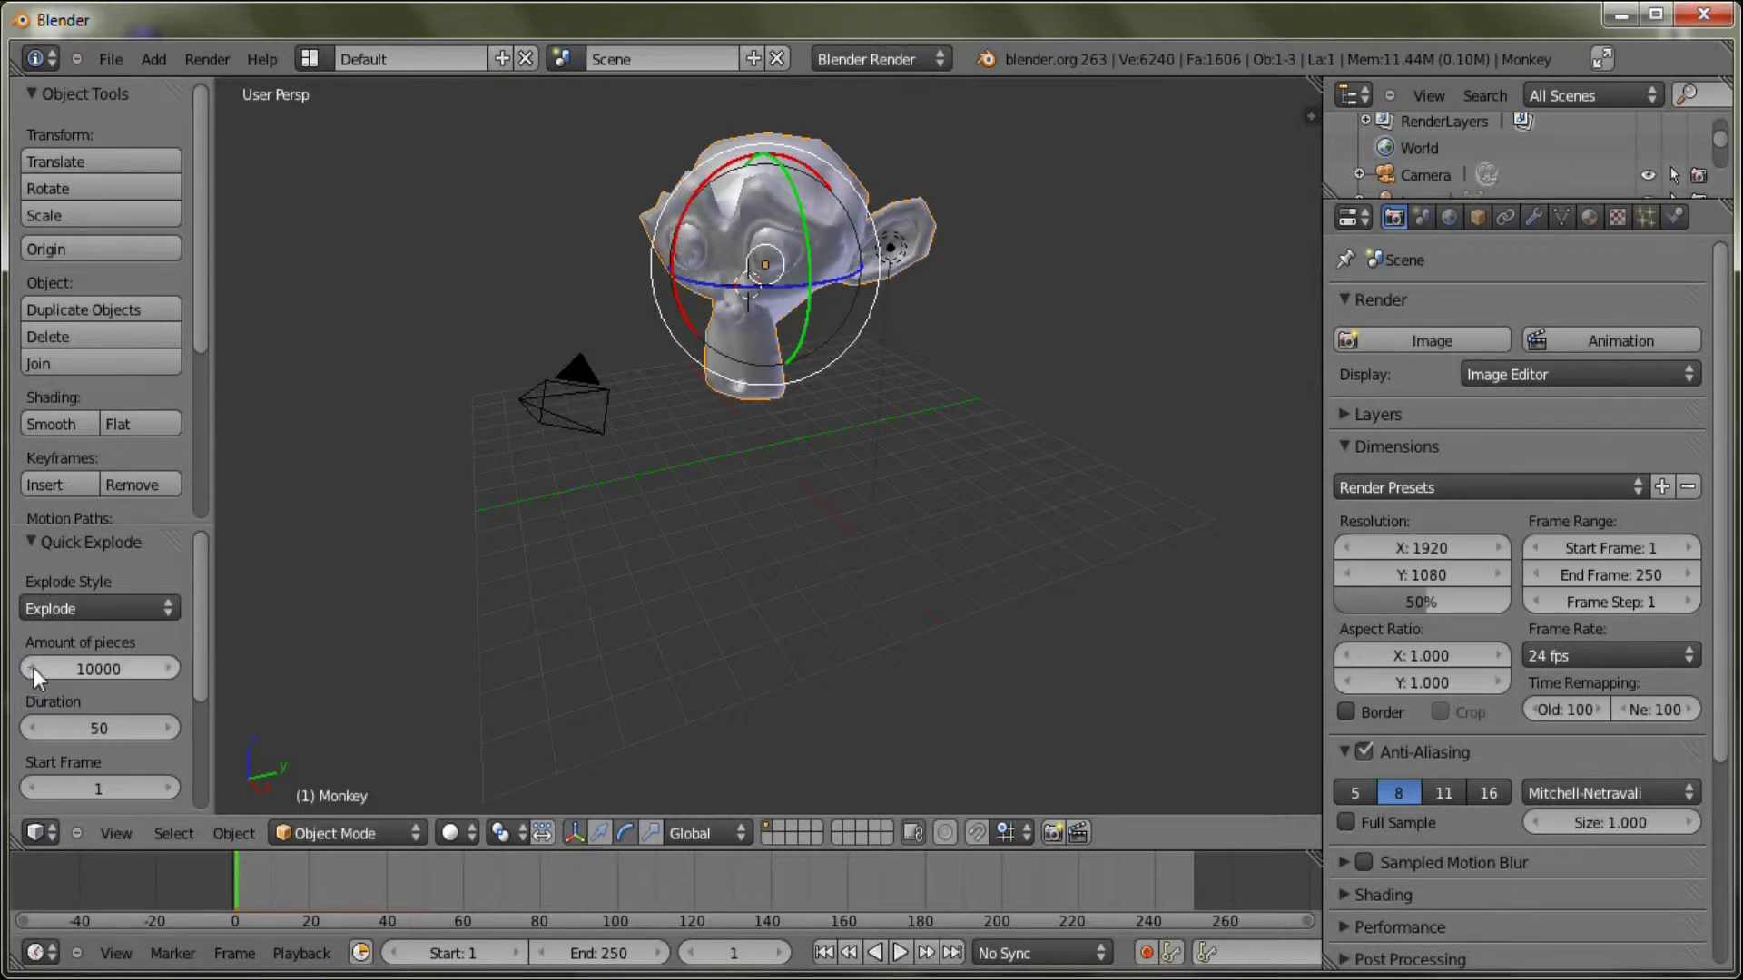
Play the Monkey's explosion, stop, and scrub back to an early frame
left_click(898, 954)
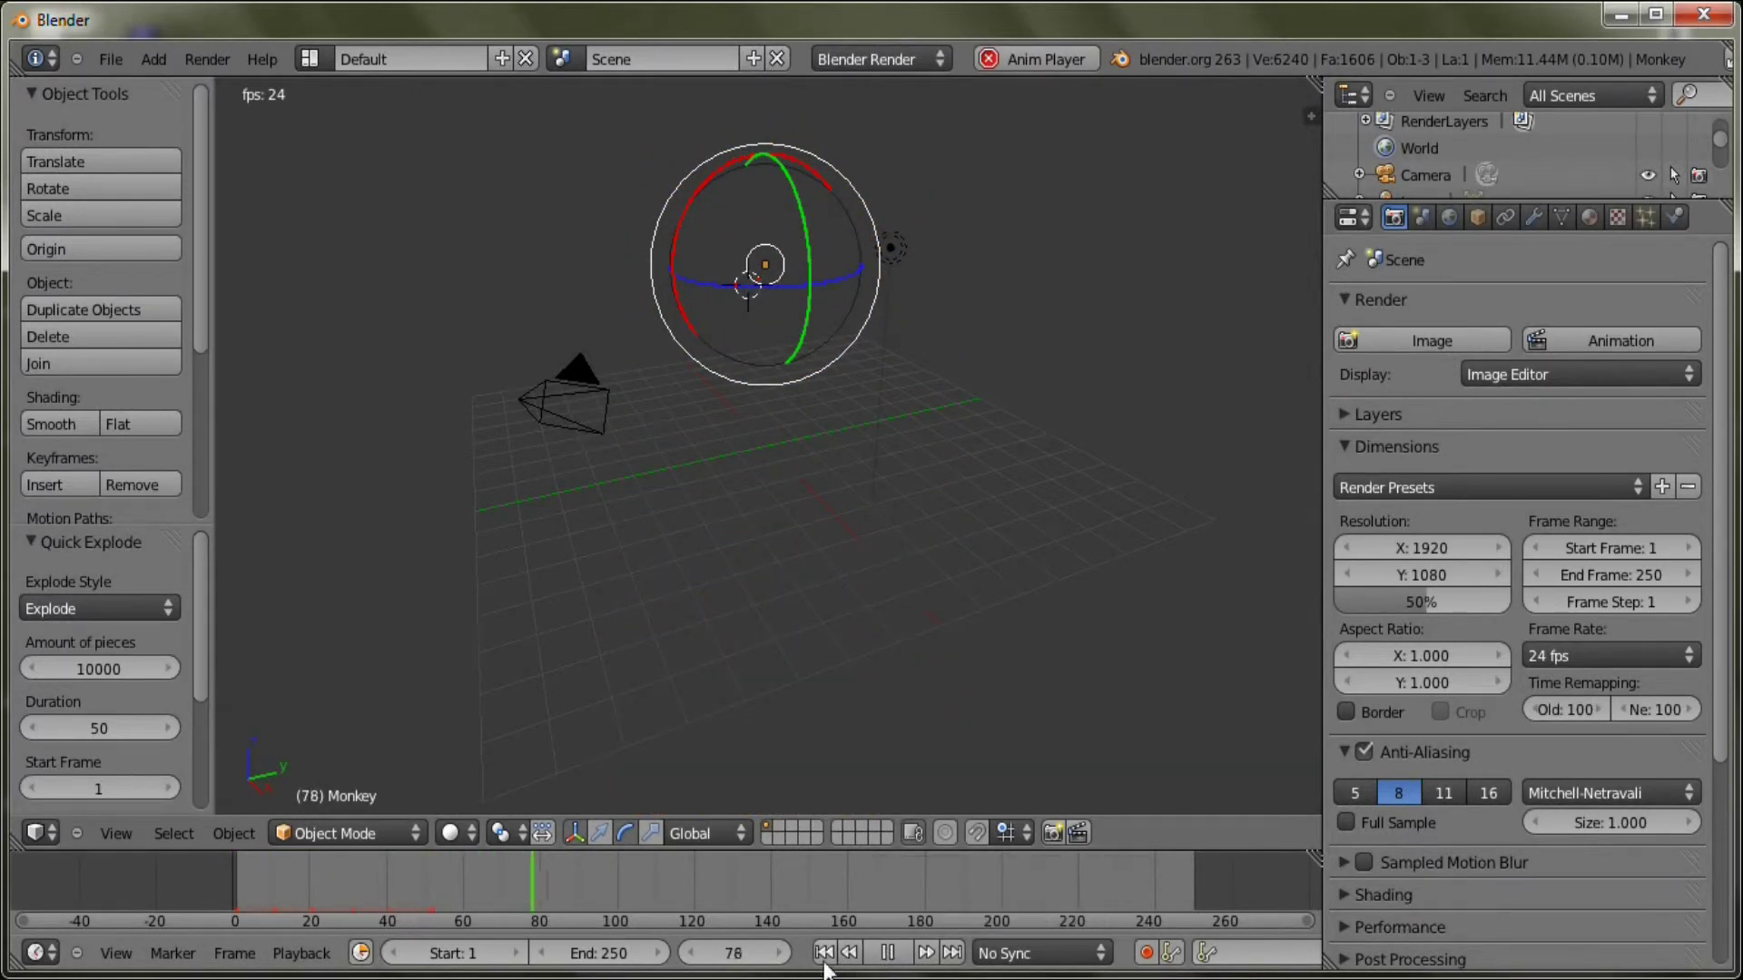
left_click(901, 955)
left_click_drag(481, 889, 233, 849)
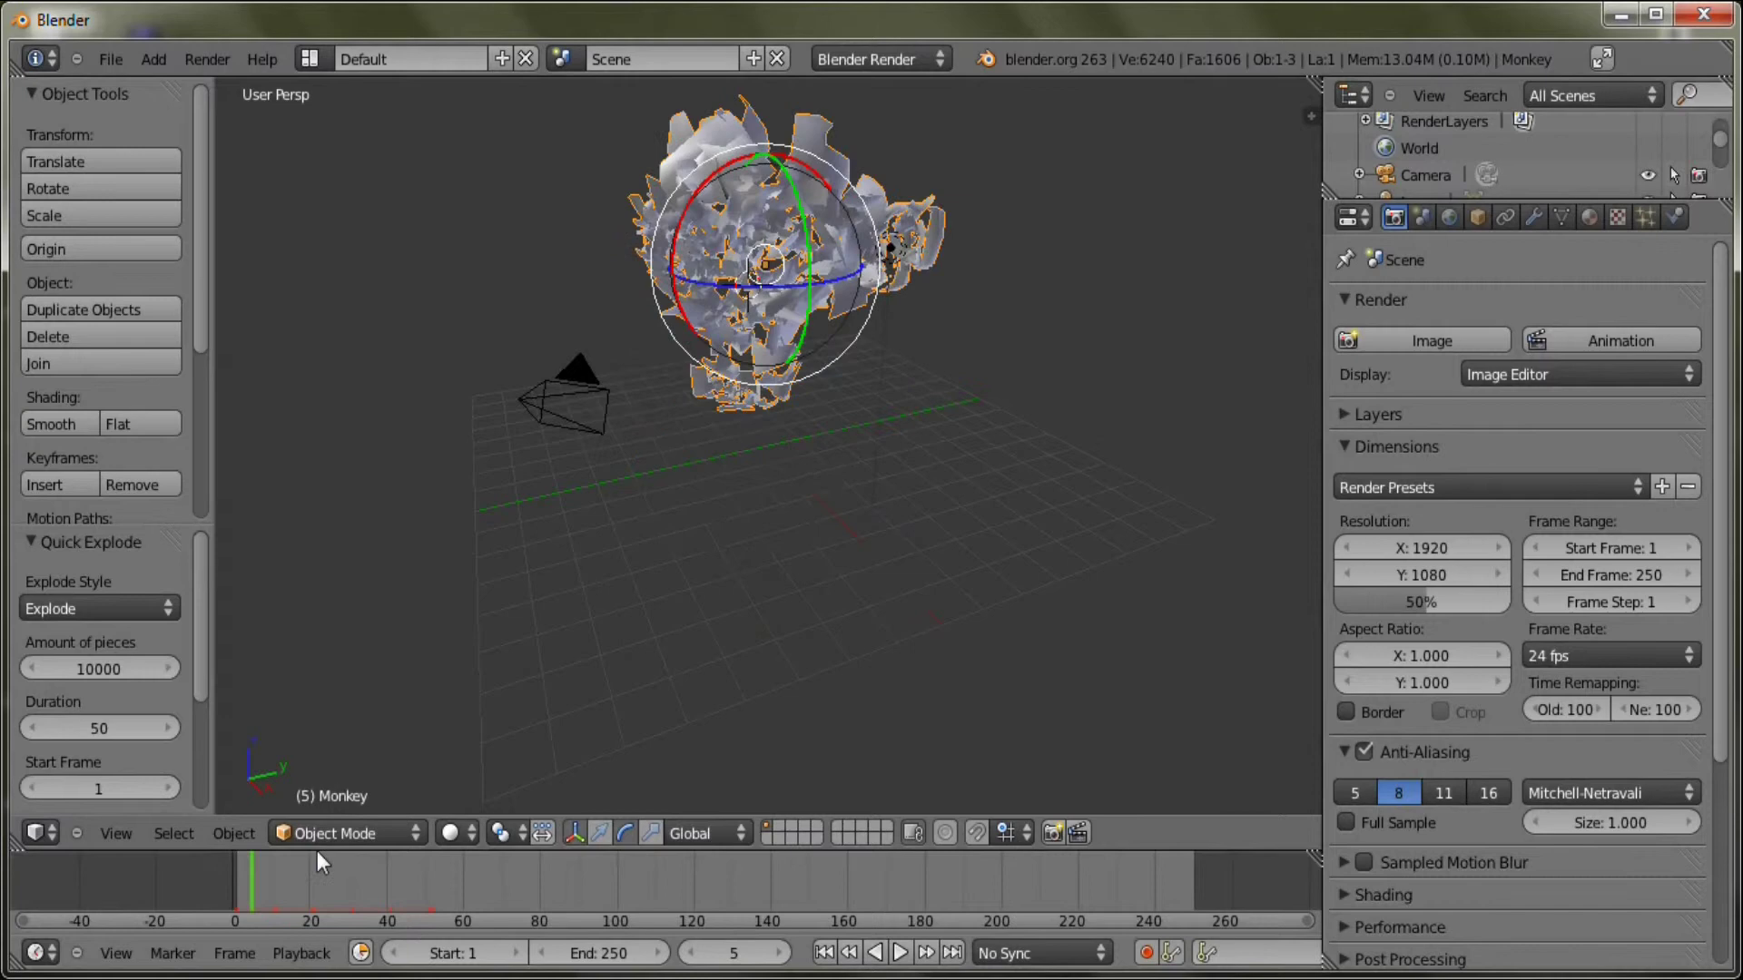
Change the explode style to Blend and orbit the view back to the monkey
left_click(83, 607)
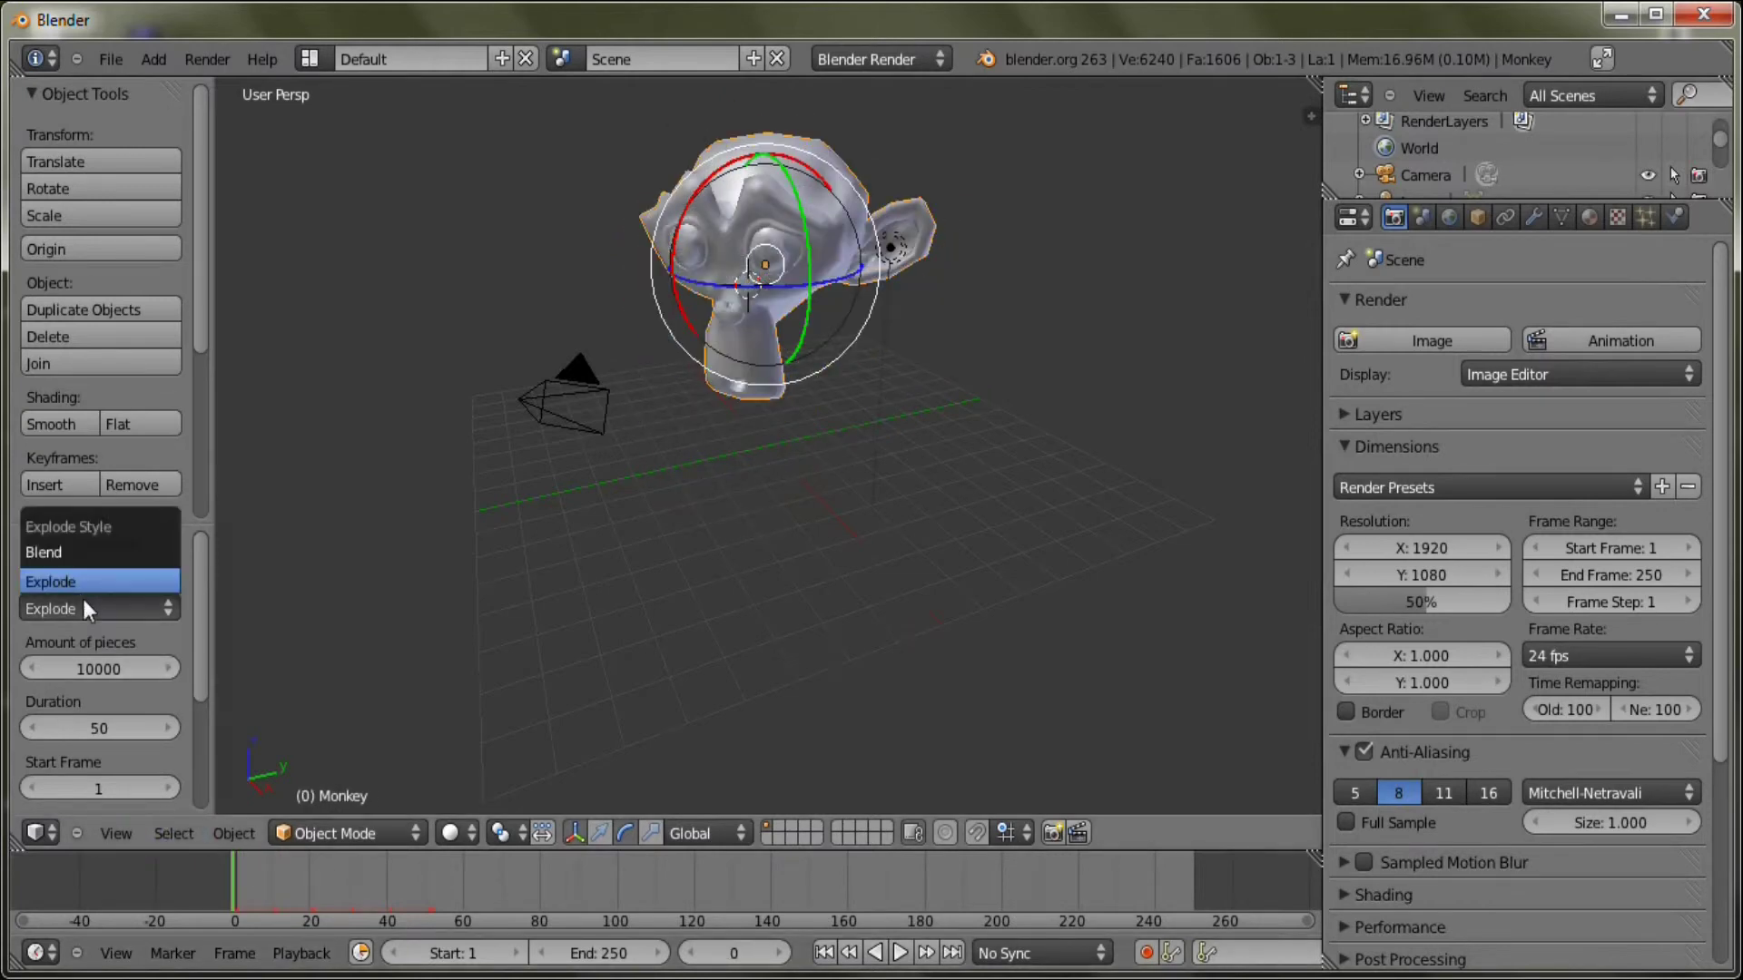
left_click(79, 554)
scroll(812, 263, "up", 8)
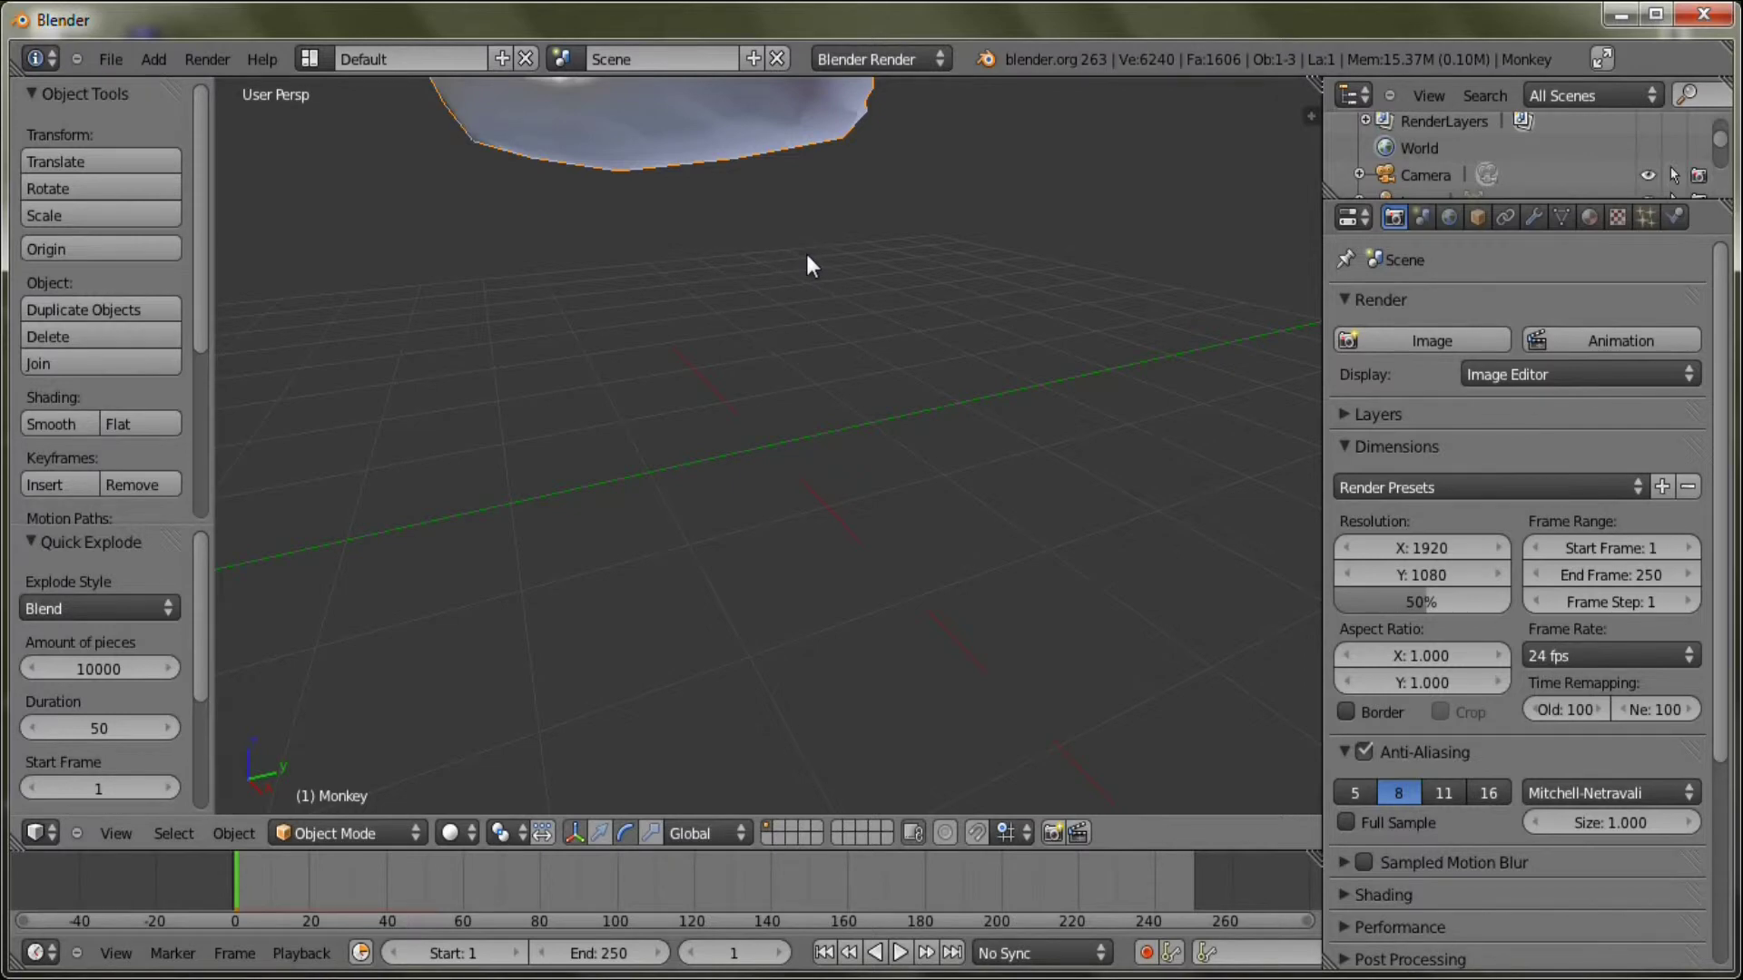
middle_click_drag(806, 256, 815, 389)
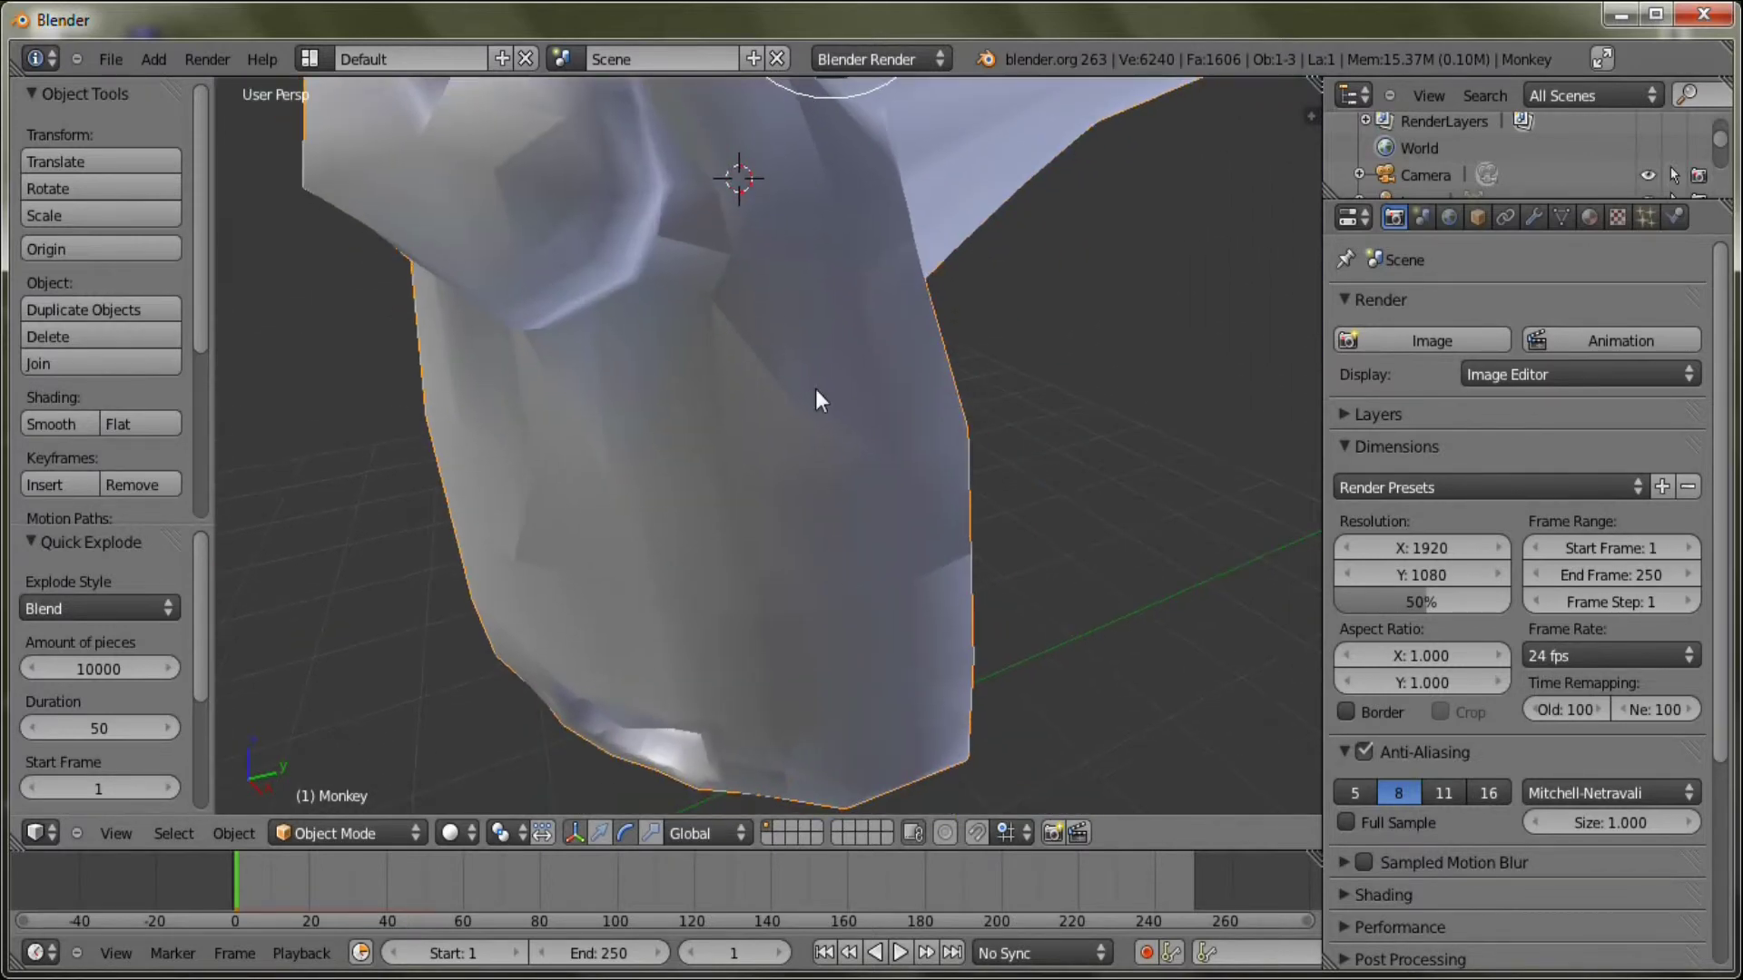
scroll(782, 467, "down", 8)
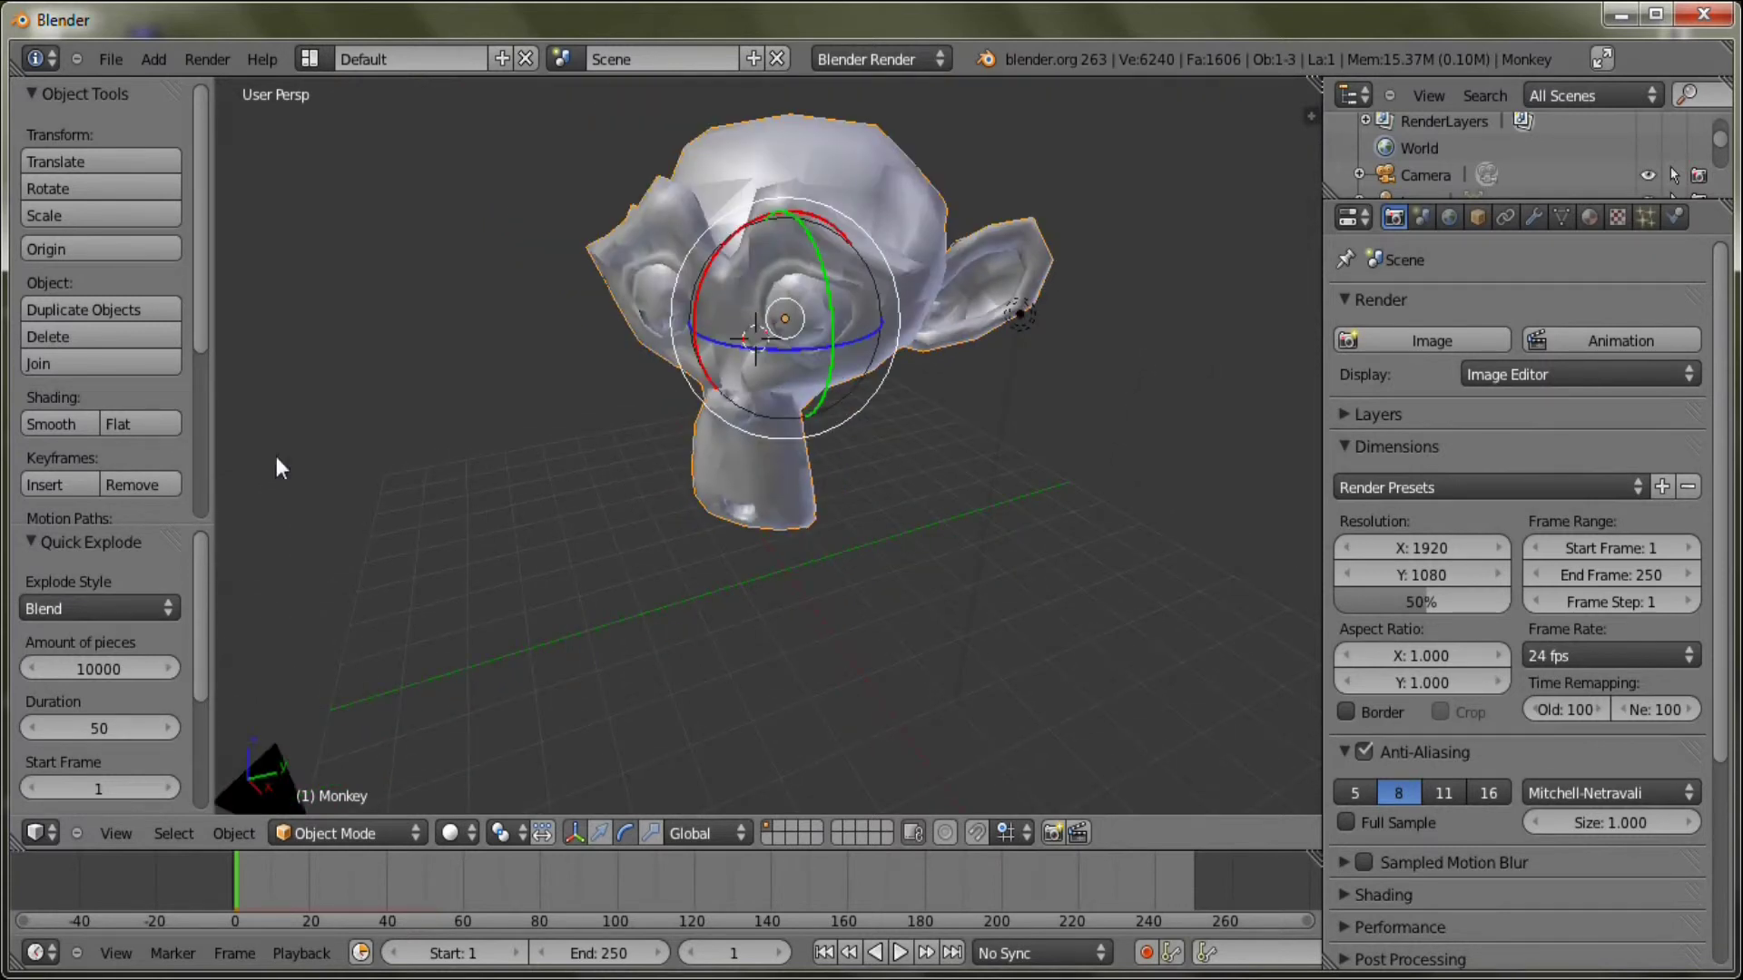
Make the Monkey flat-shaded, then smooth-shaded again
left_click(118, 420)
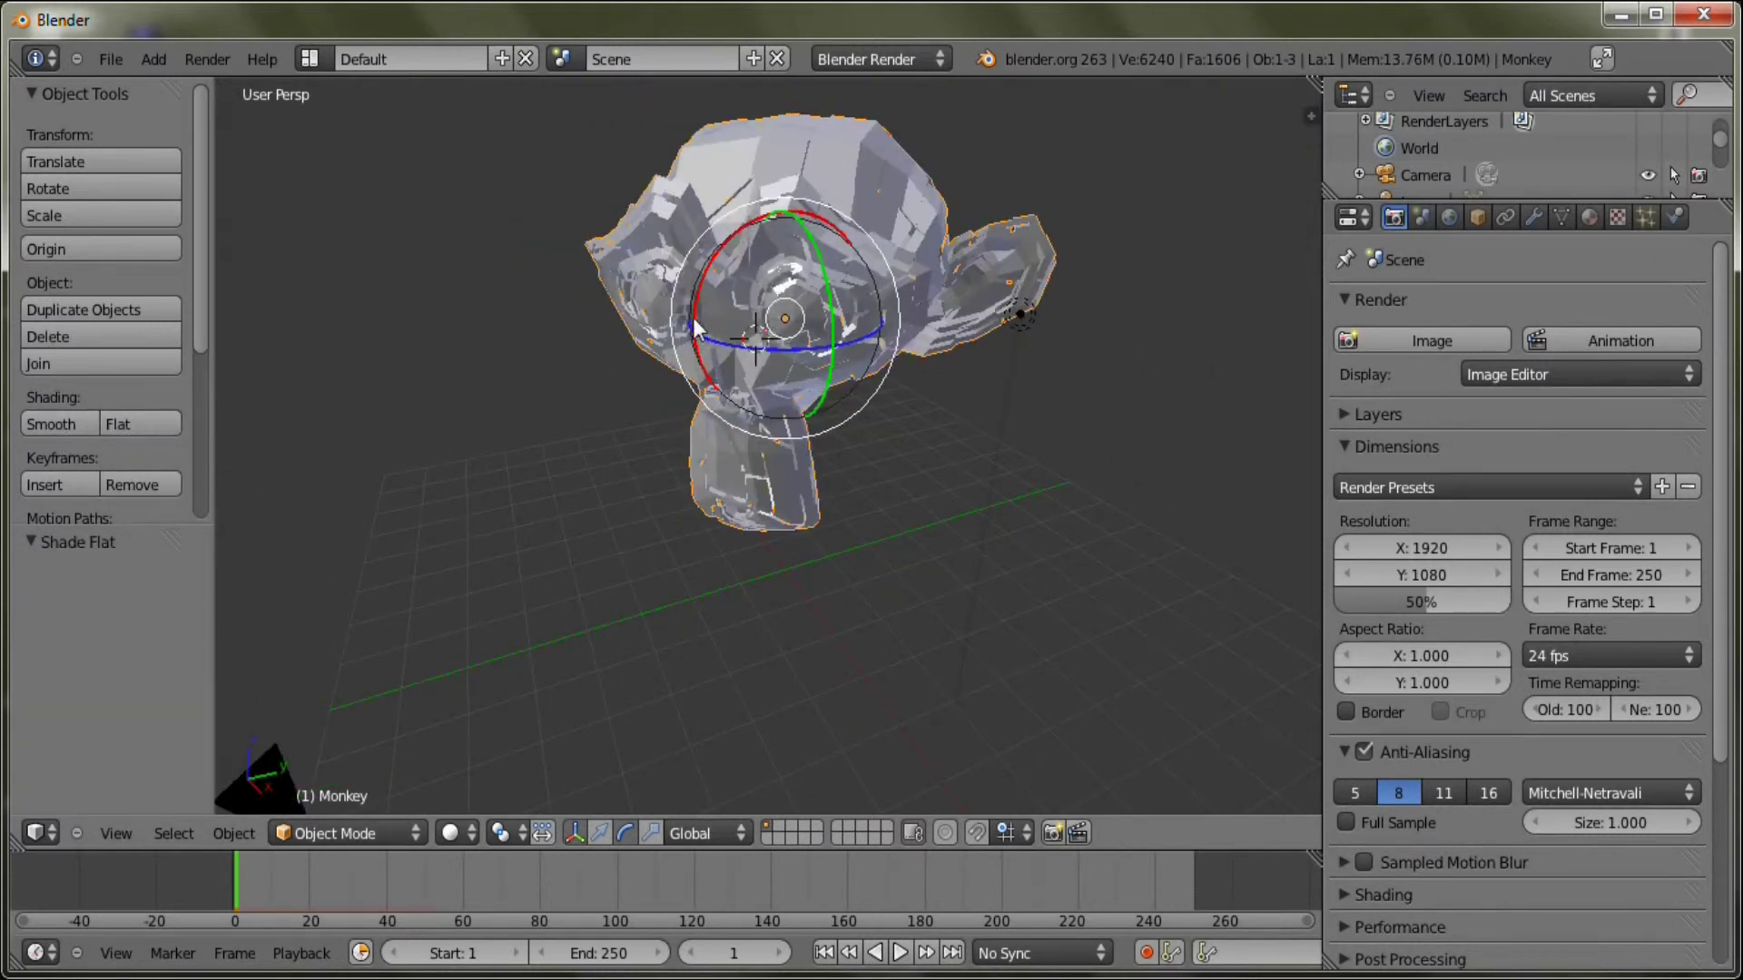
left_click(79, 422)
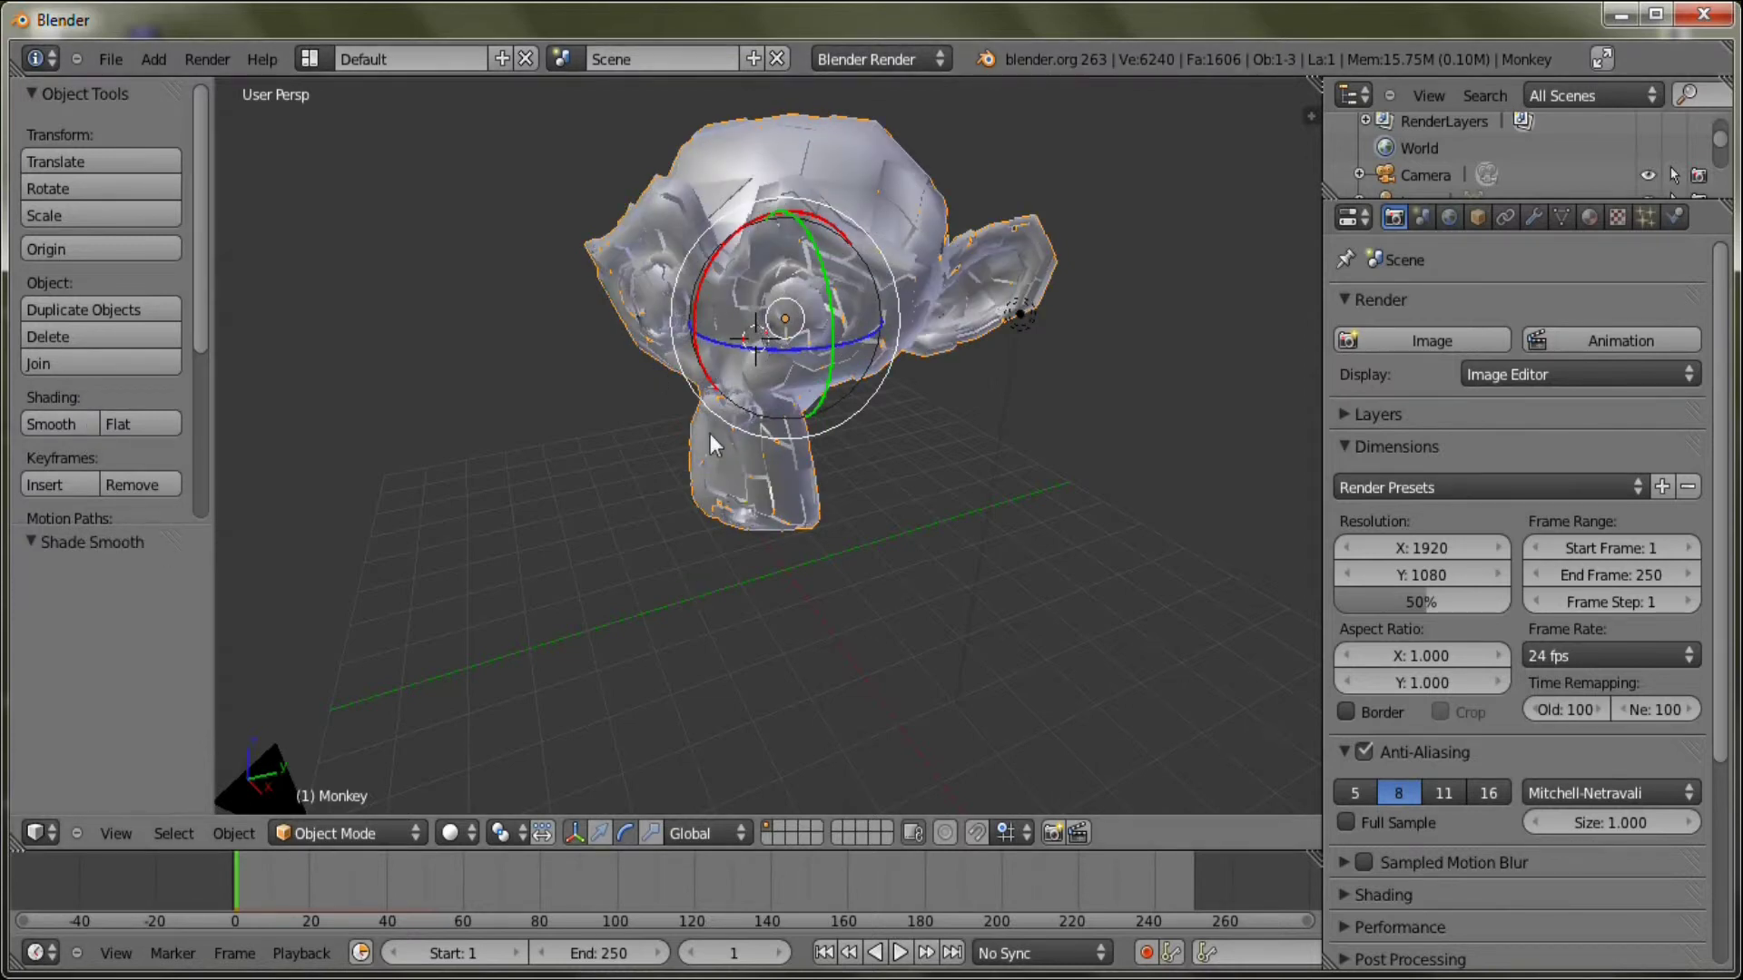
scroll(709, 433, "down", 5)
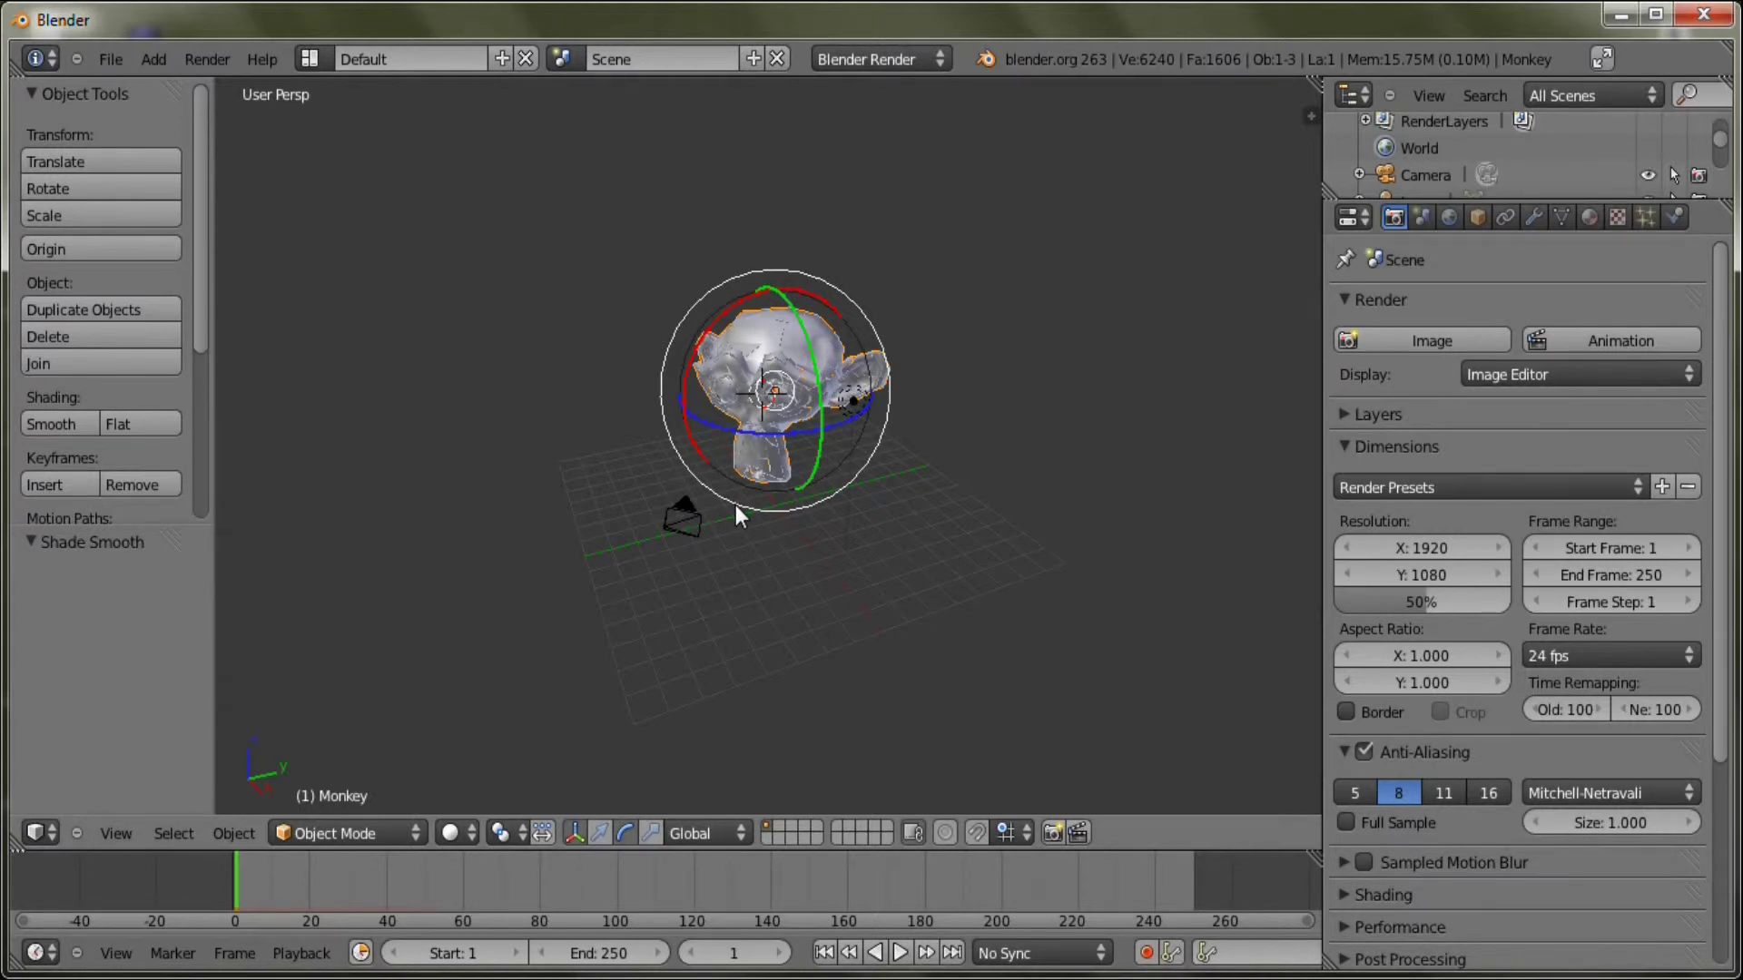
Delete the exploded Monkey and add a fresh Monkey mesh to the scene
key("x")
key("Return")
key("Home")
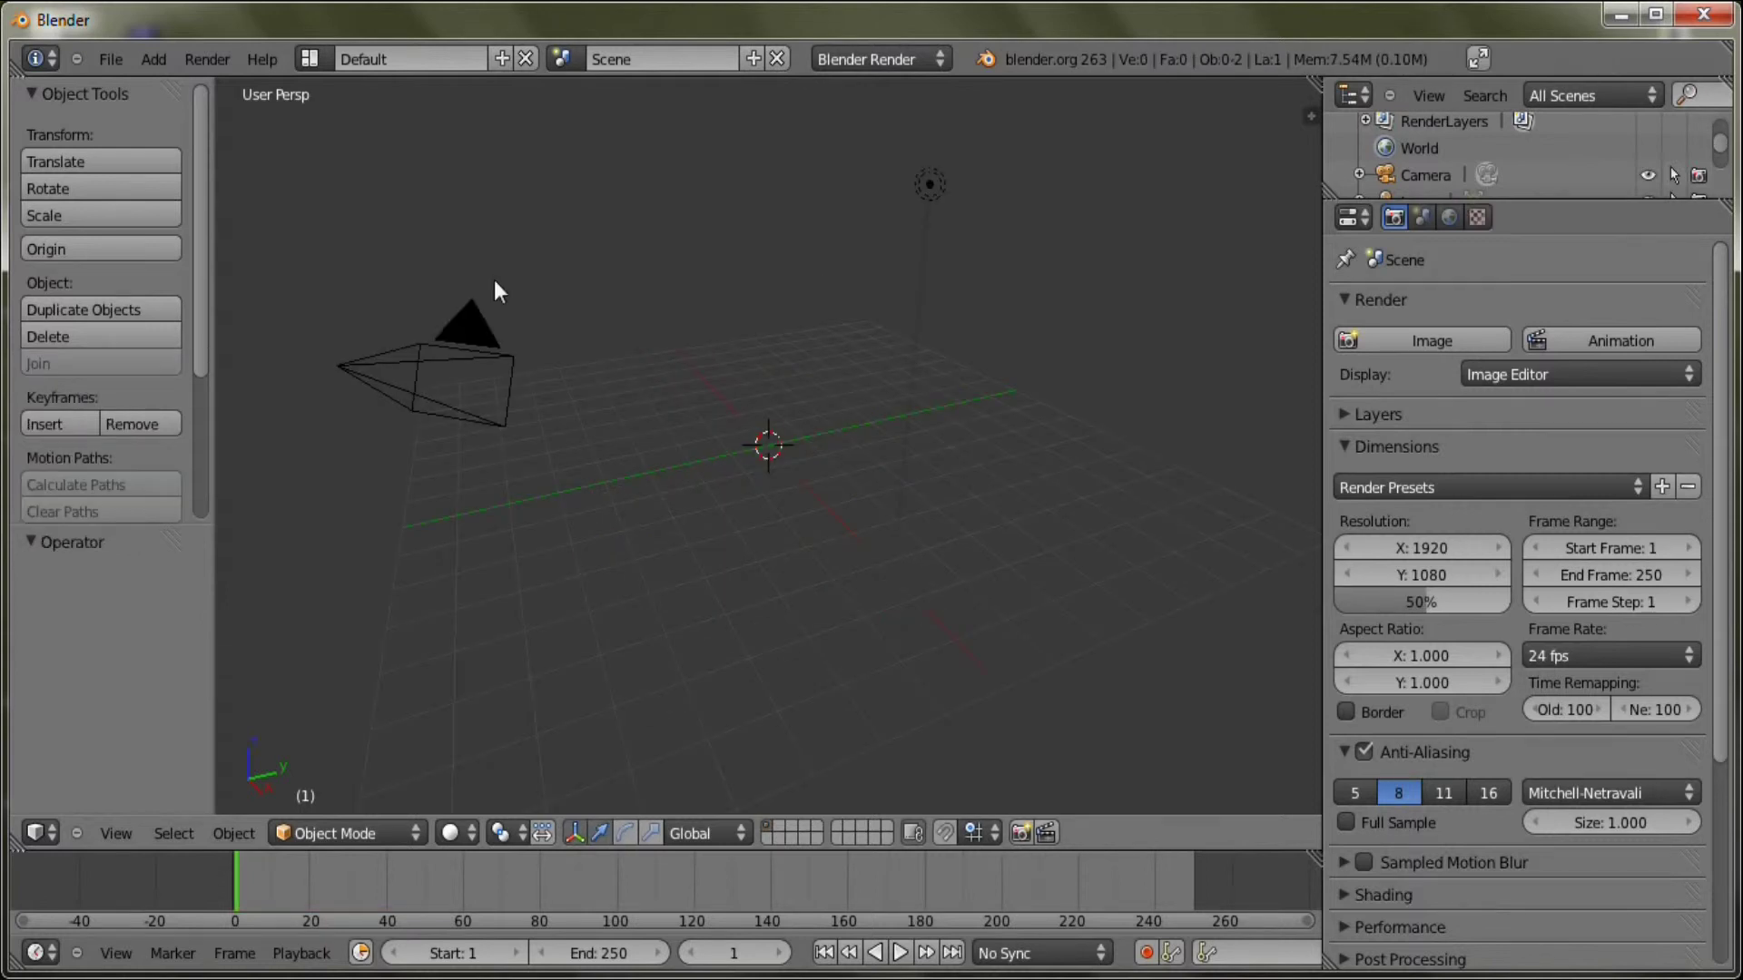
left_click(153, 58)
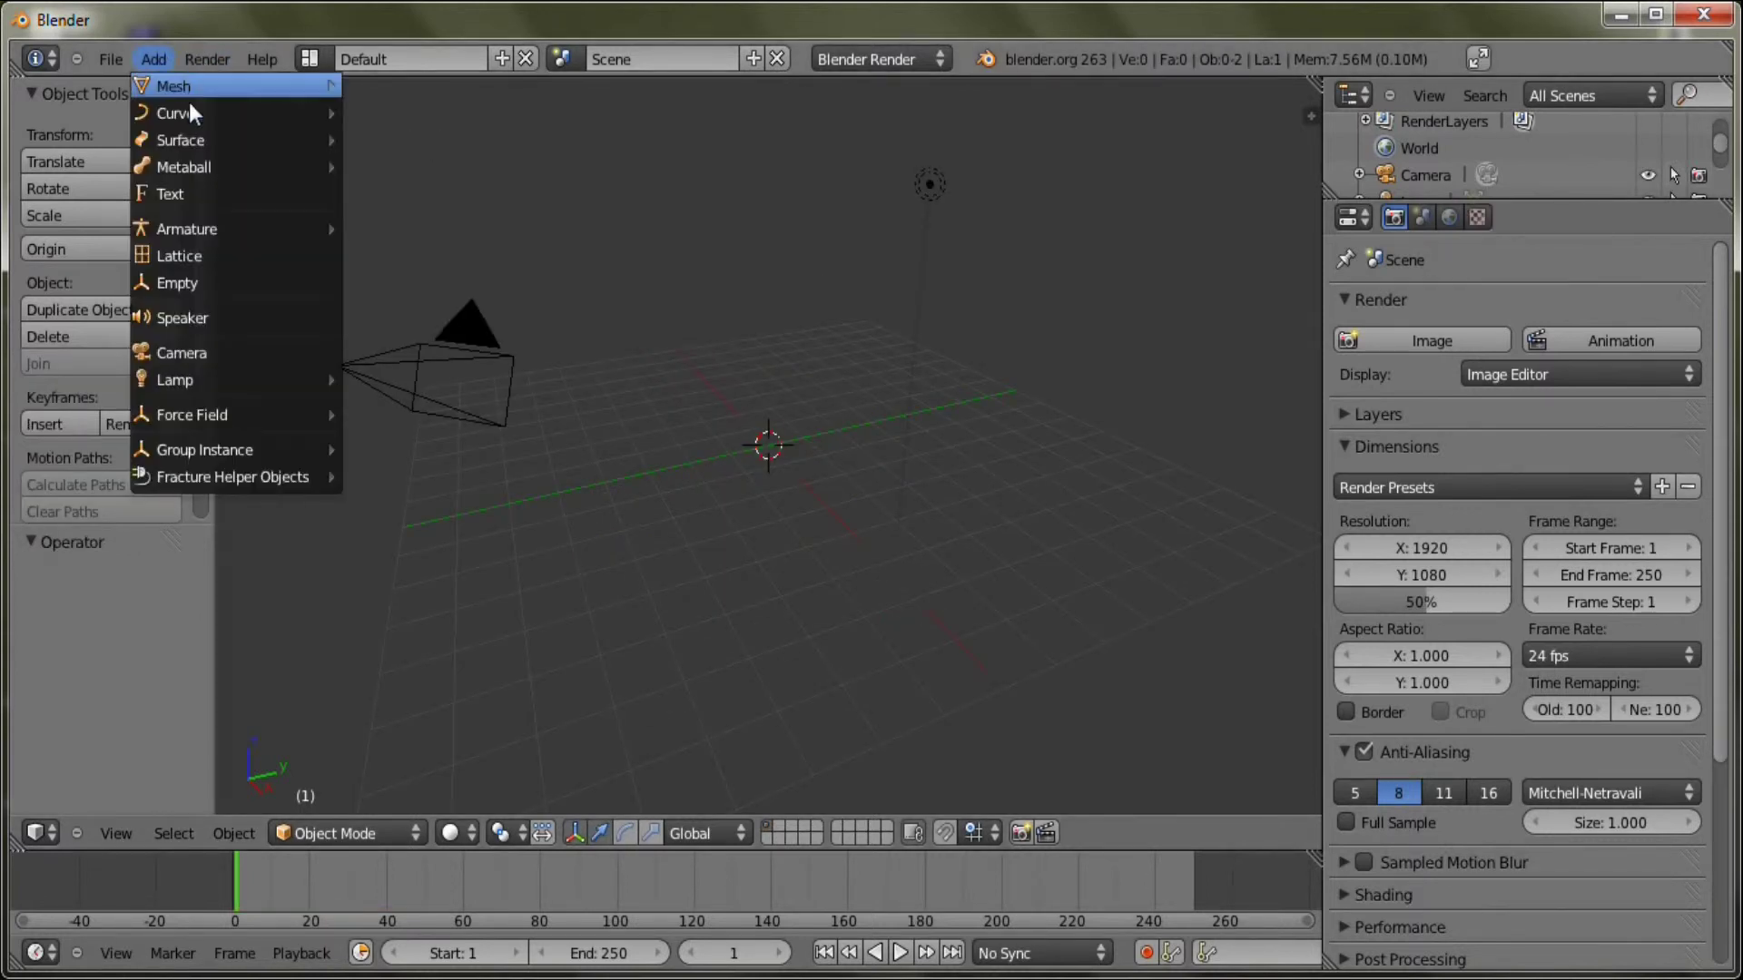
mouse_move(181, 86)
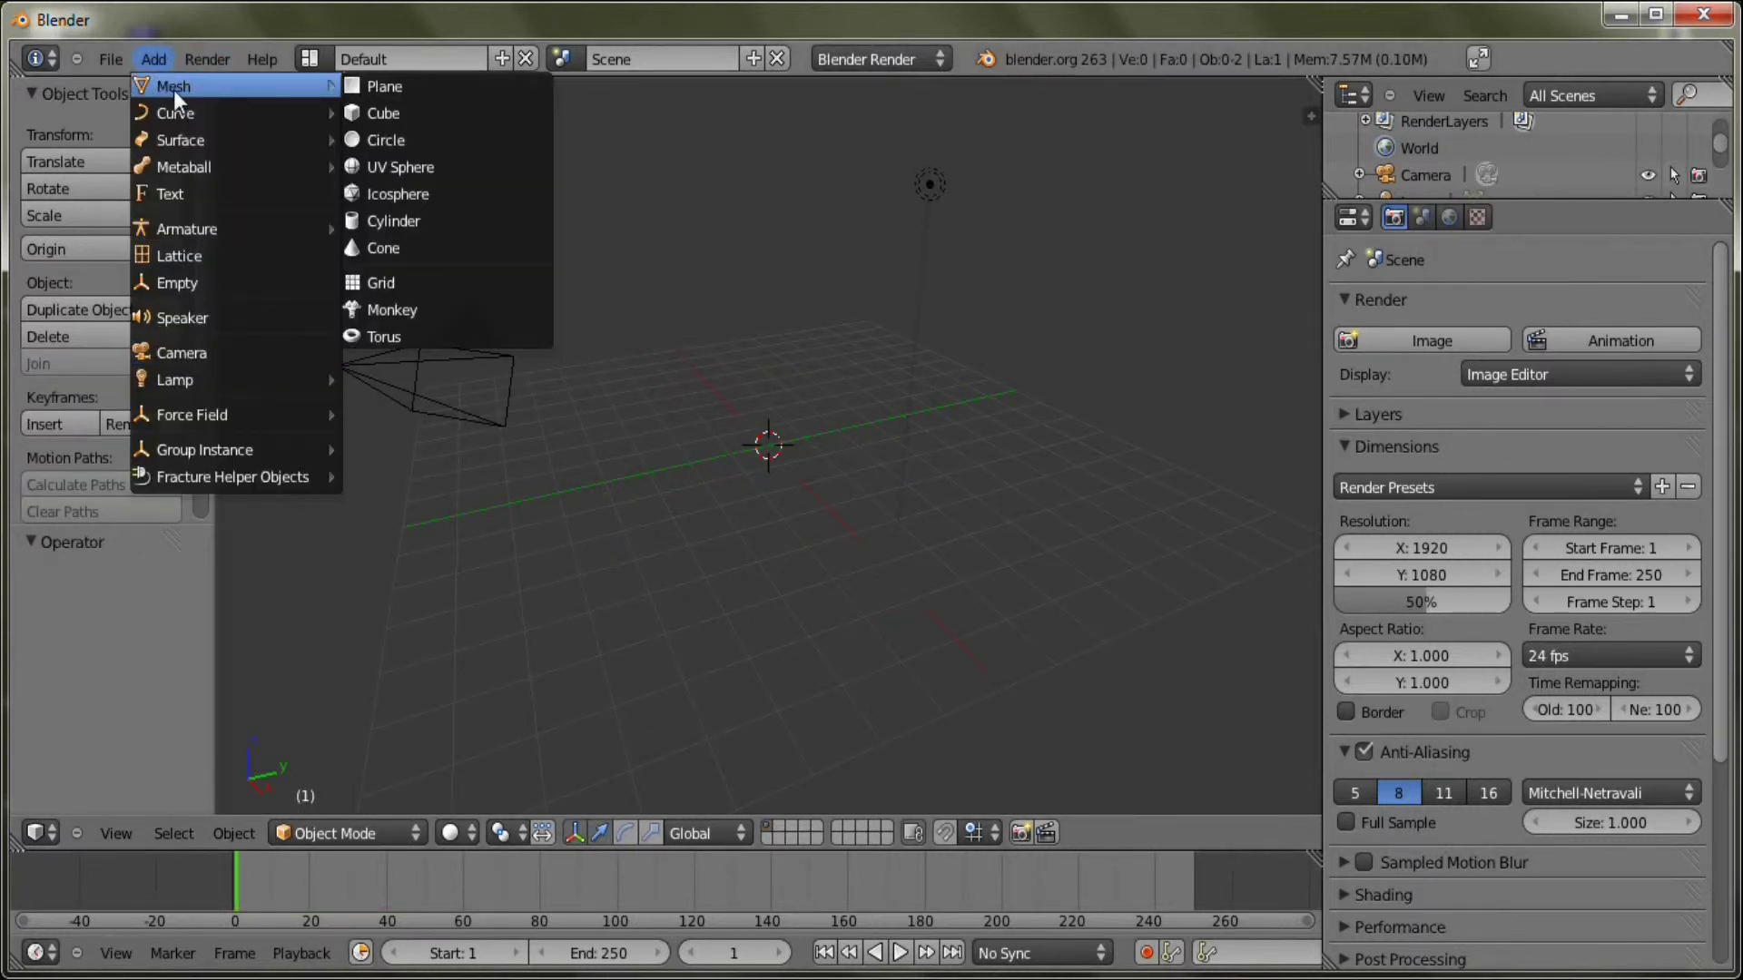
left_click(390, 308)
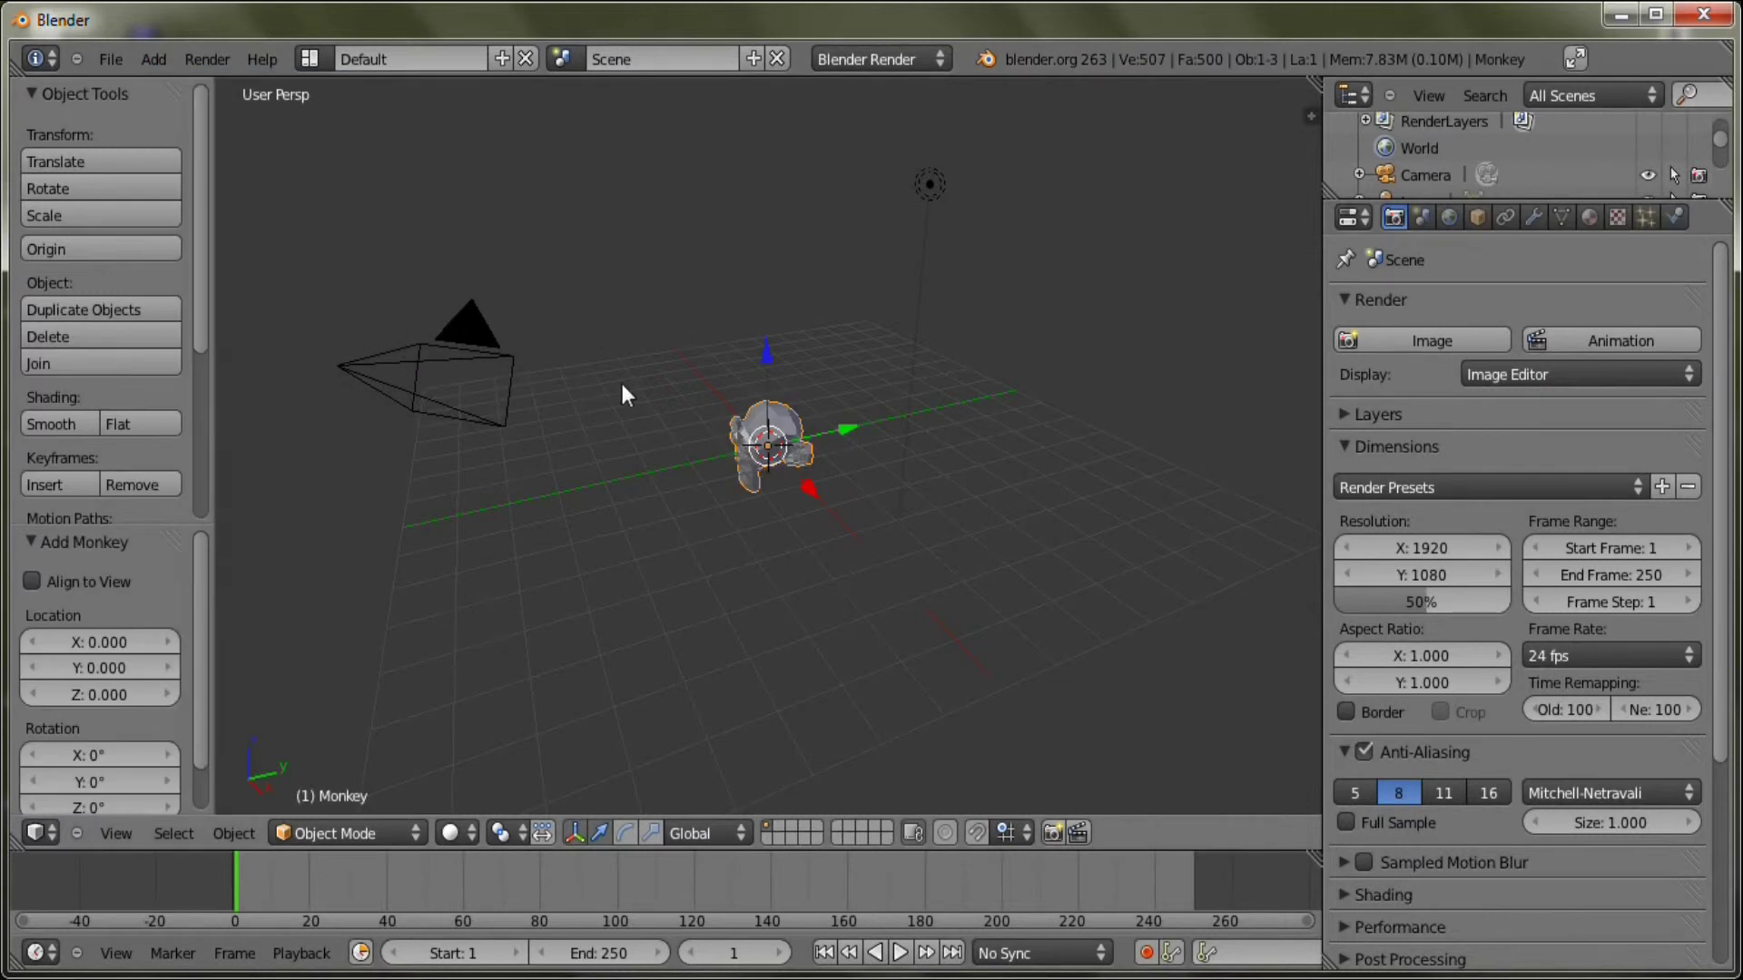
Tilt the new Monkey slightly, scale it to about 3.392, and shade it smooth
key("r")
key("r")
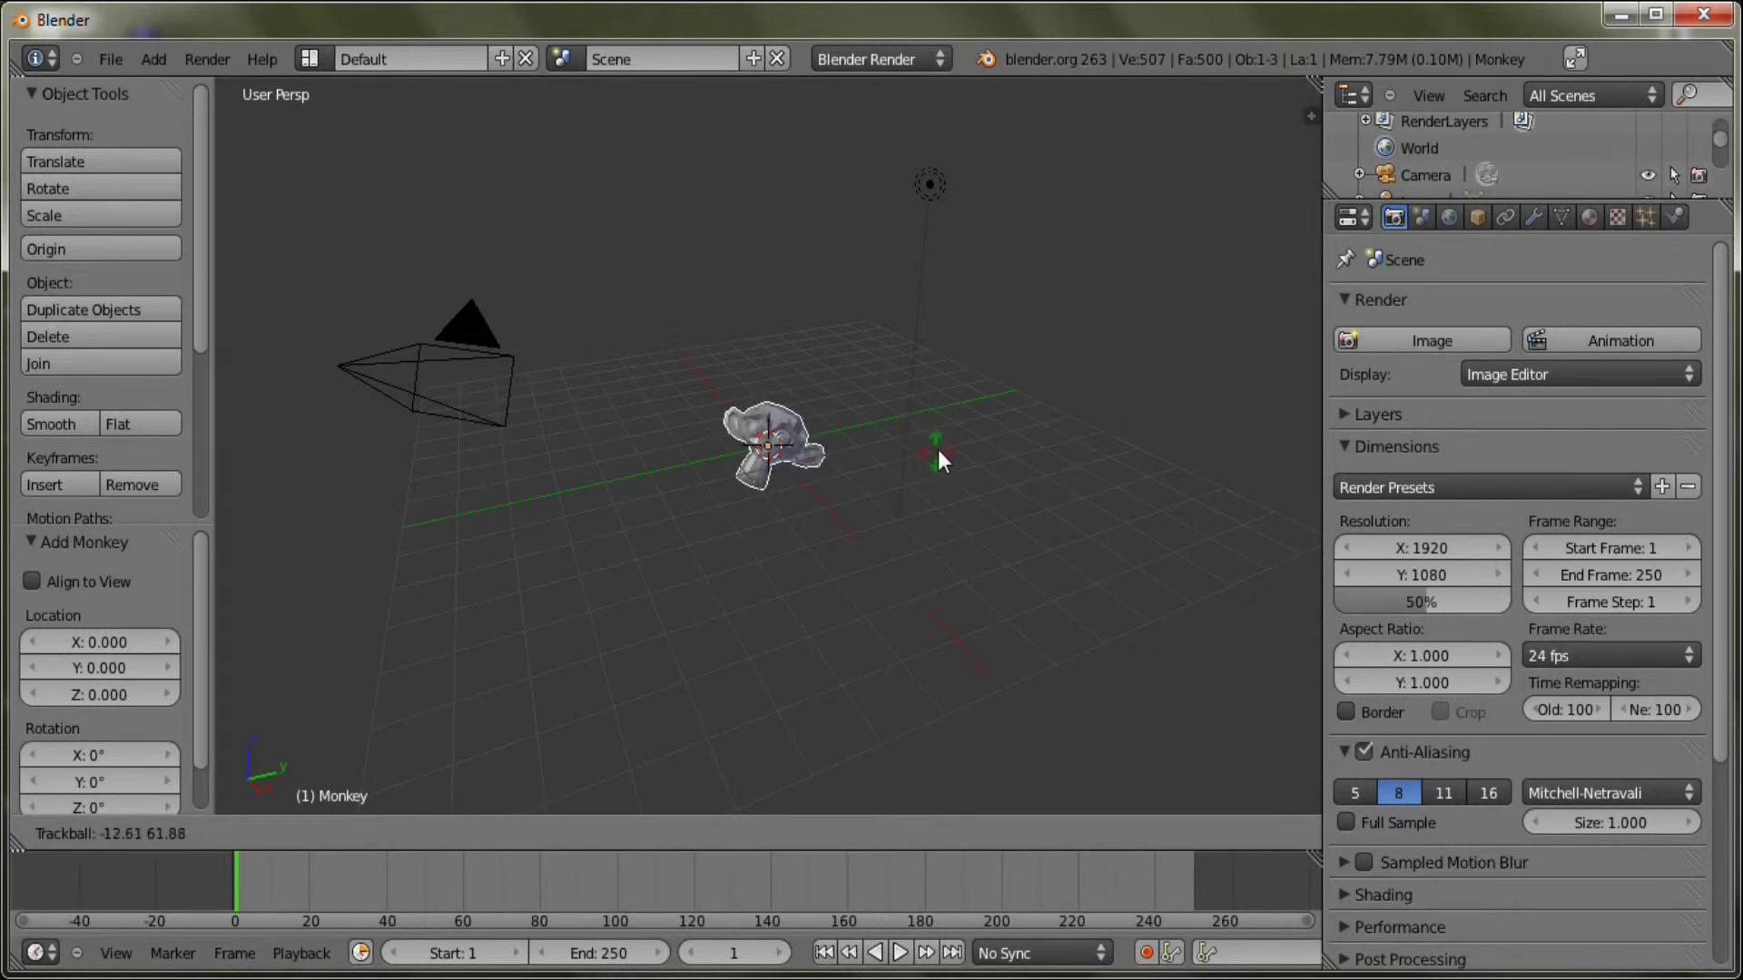
left_click(939, 451)
key("s")
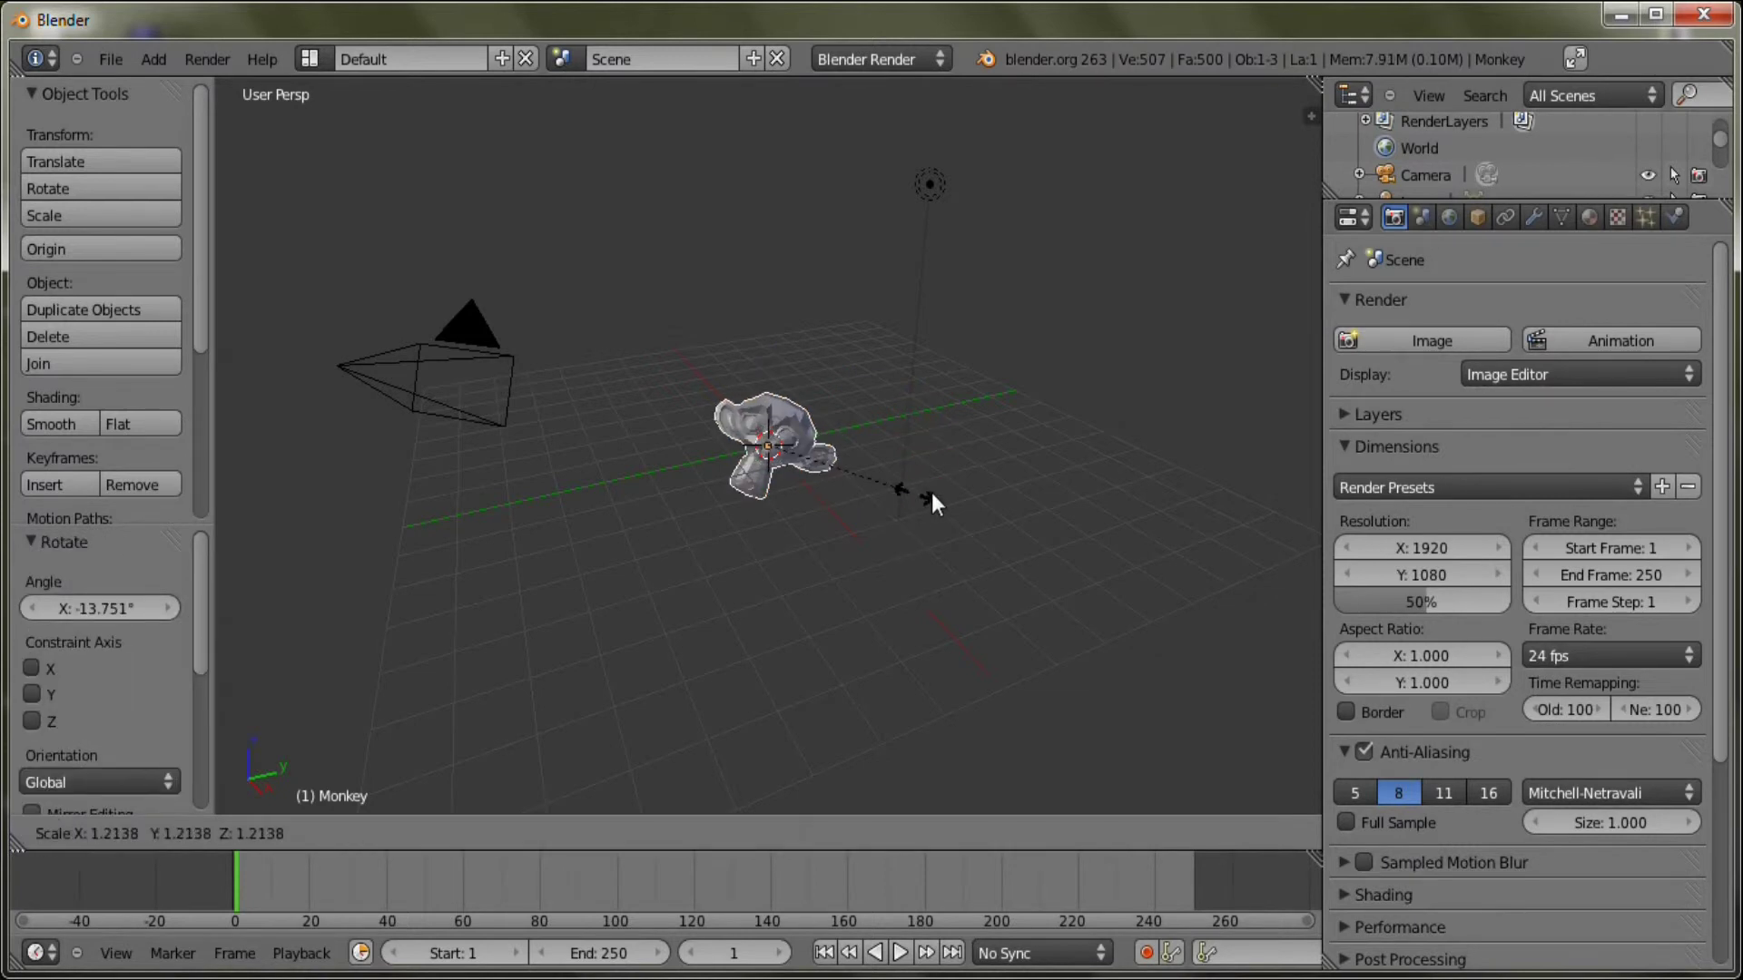
left_click(1189, 515)
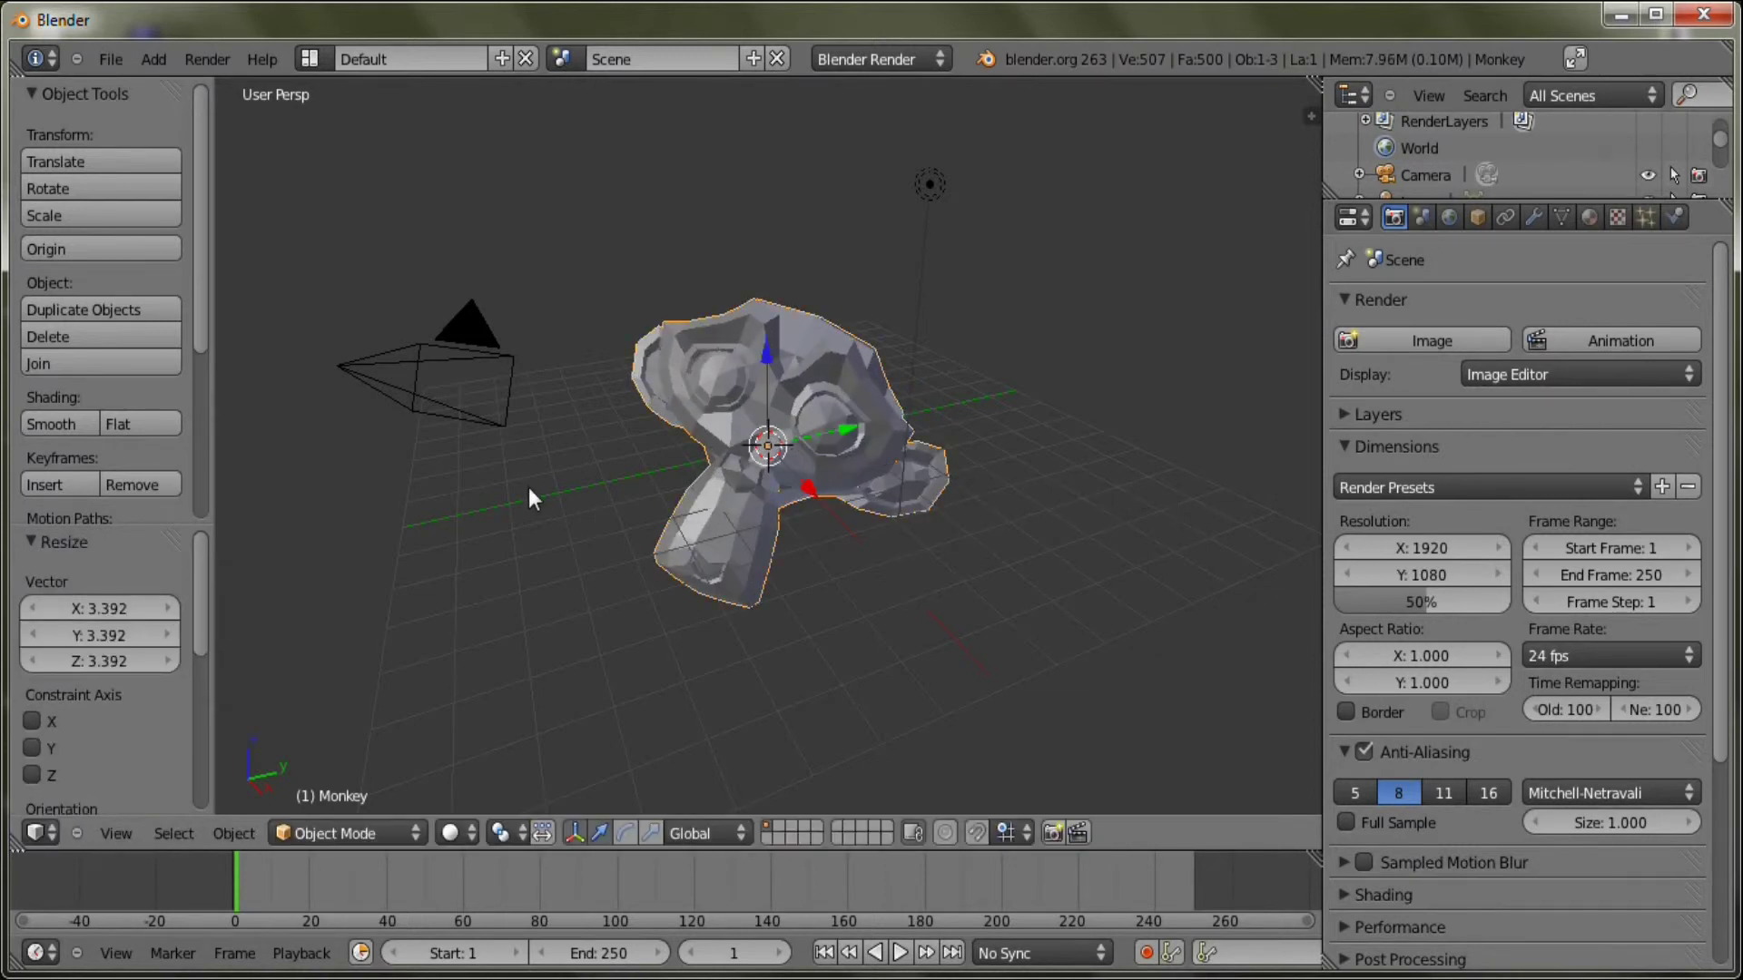
left_click(55, 424)
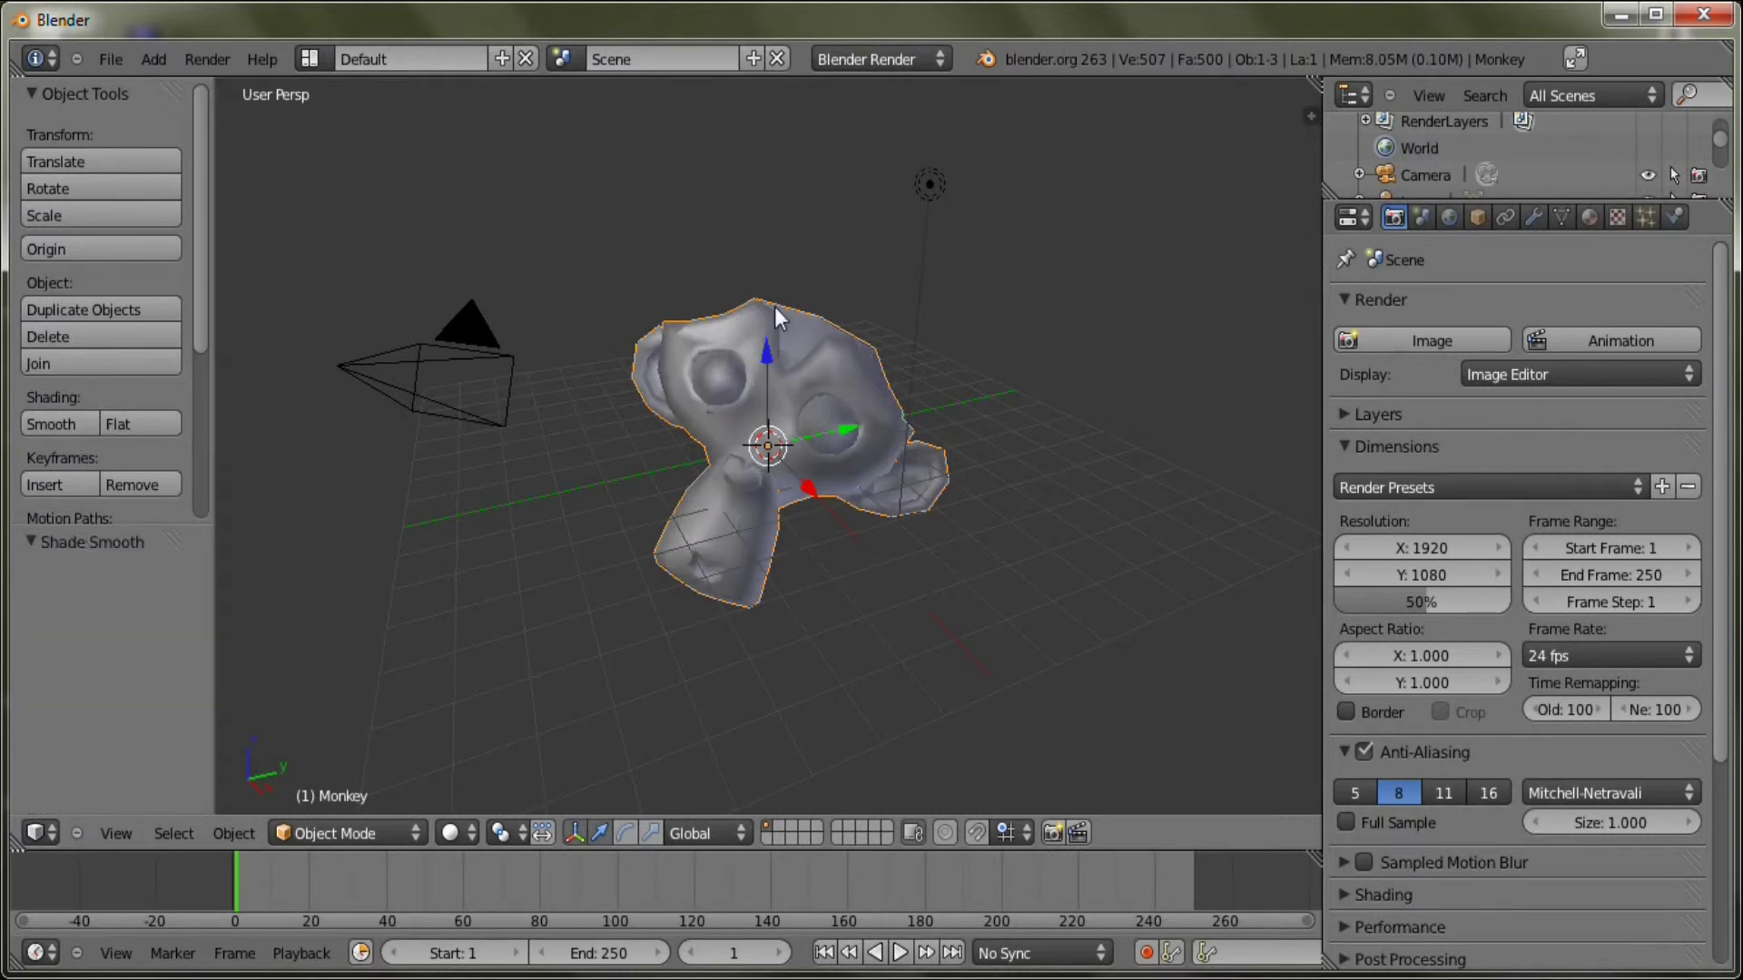
Apply Quick Fur to the Monkey at Medium density, then zoom in close to inspect it
key("space")
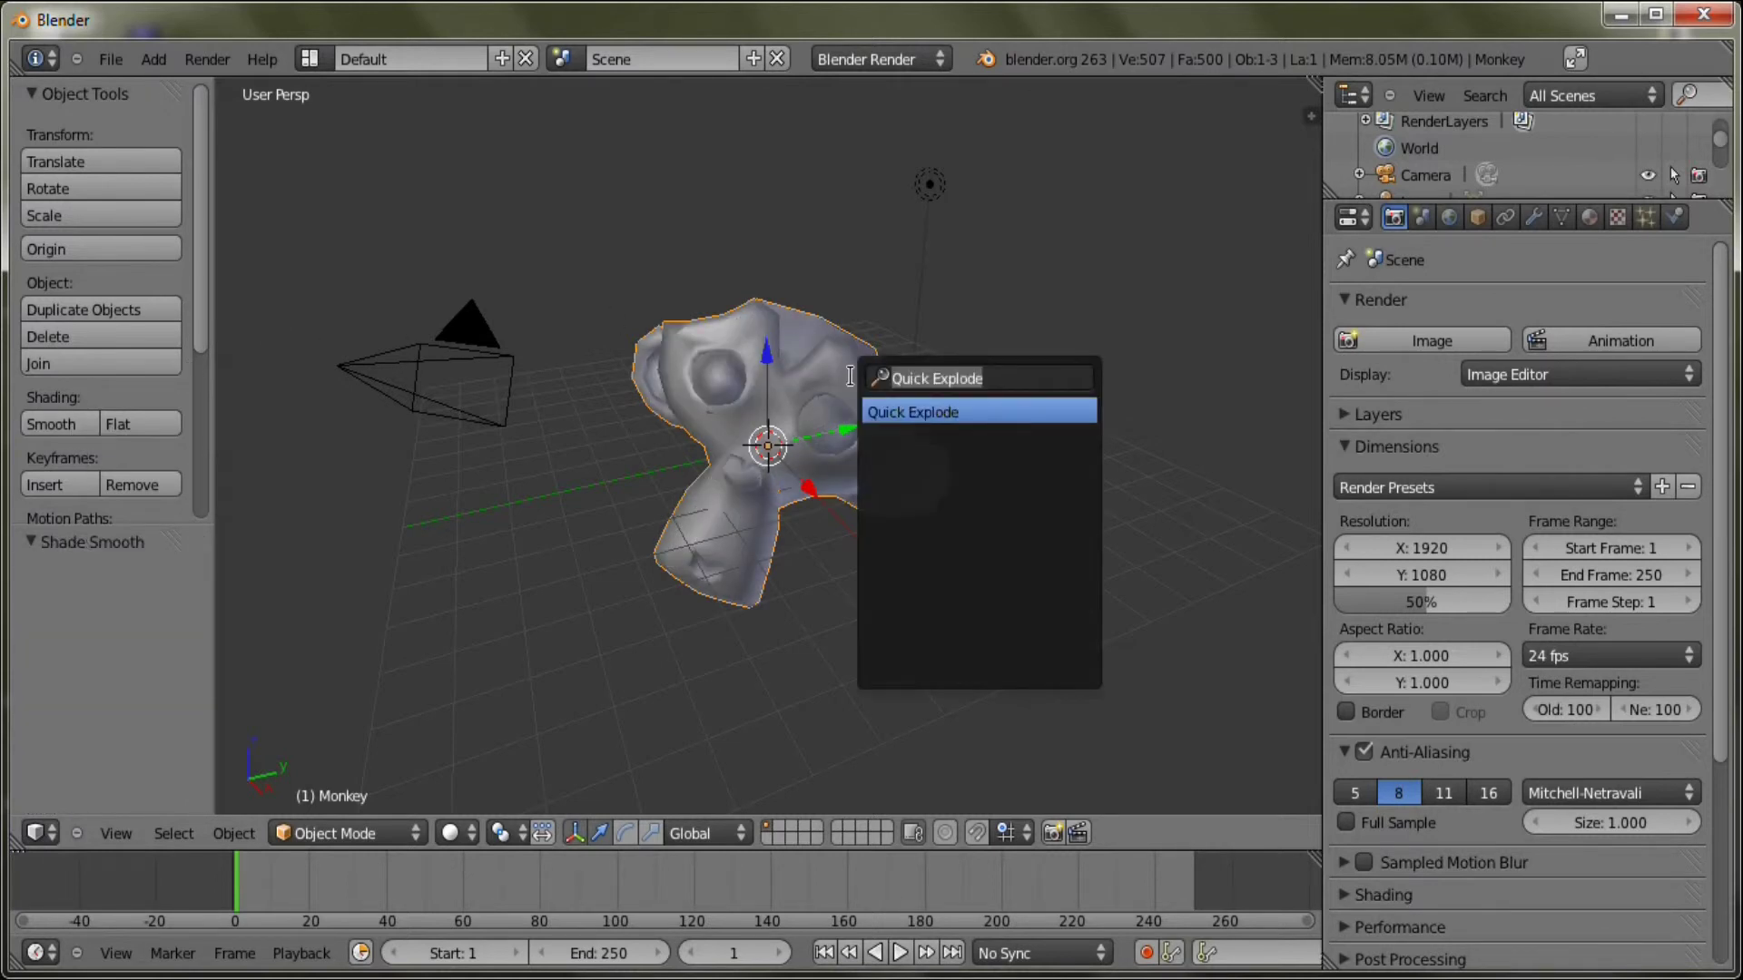
key("BackSpace")
type("quick")
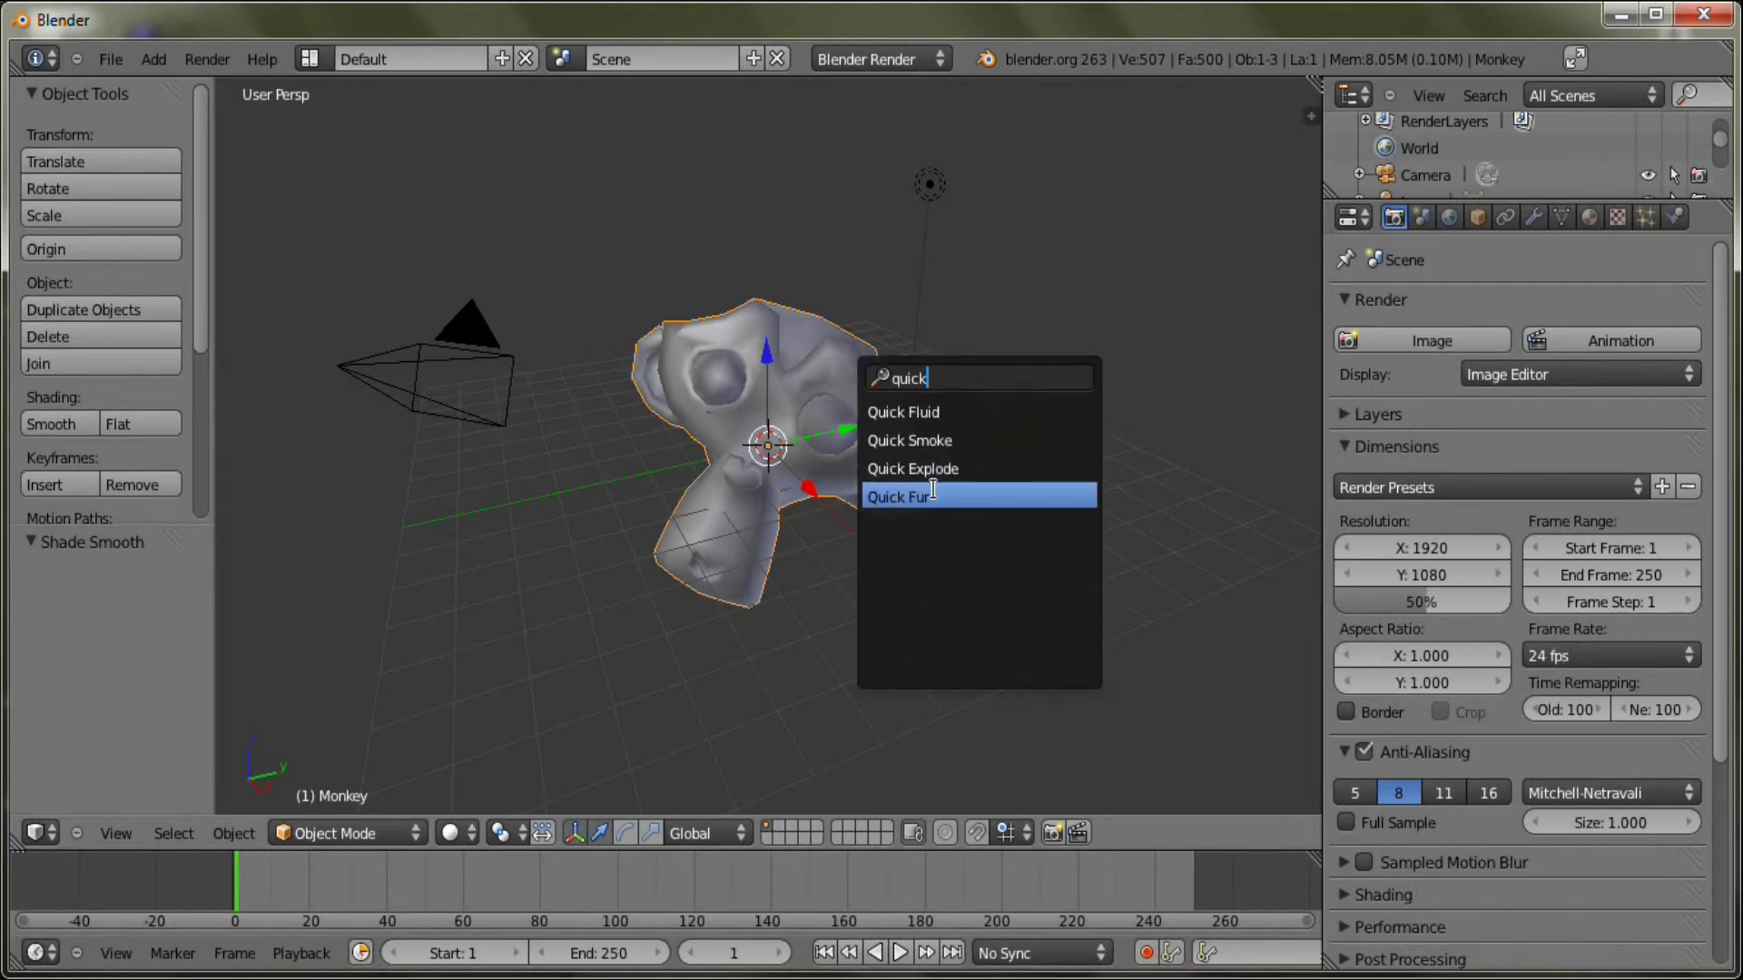
left_click(932, 491)
scroll(840, 440, "up", 5)
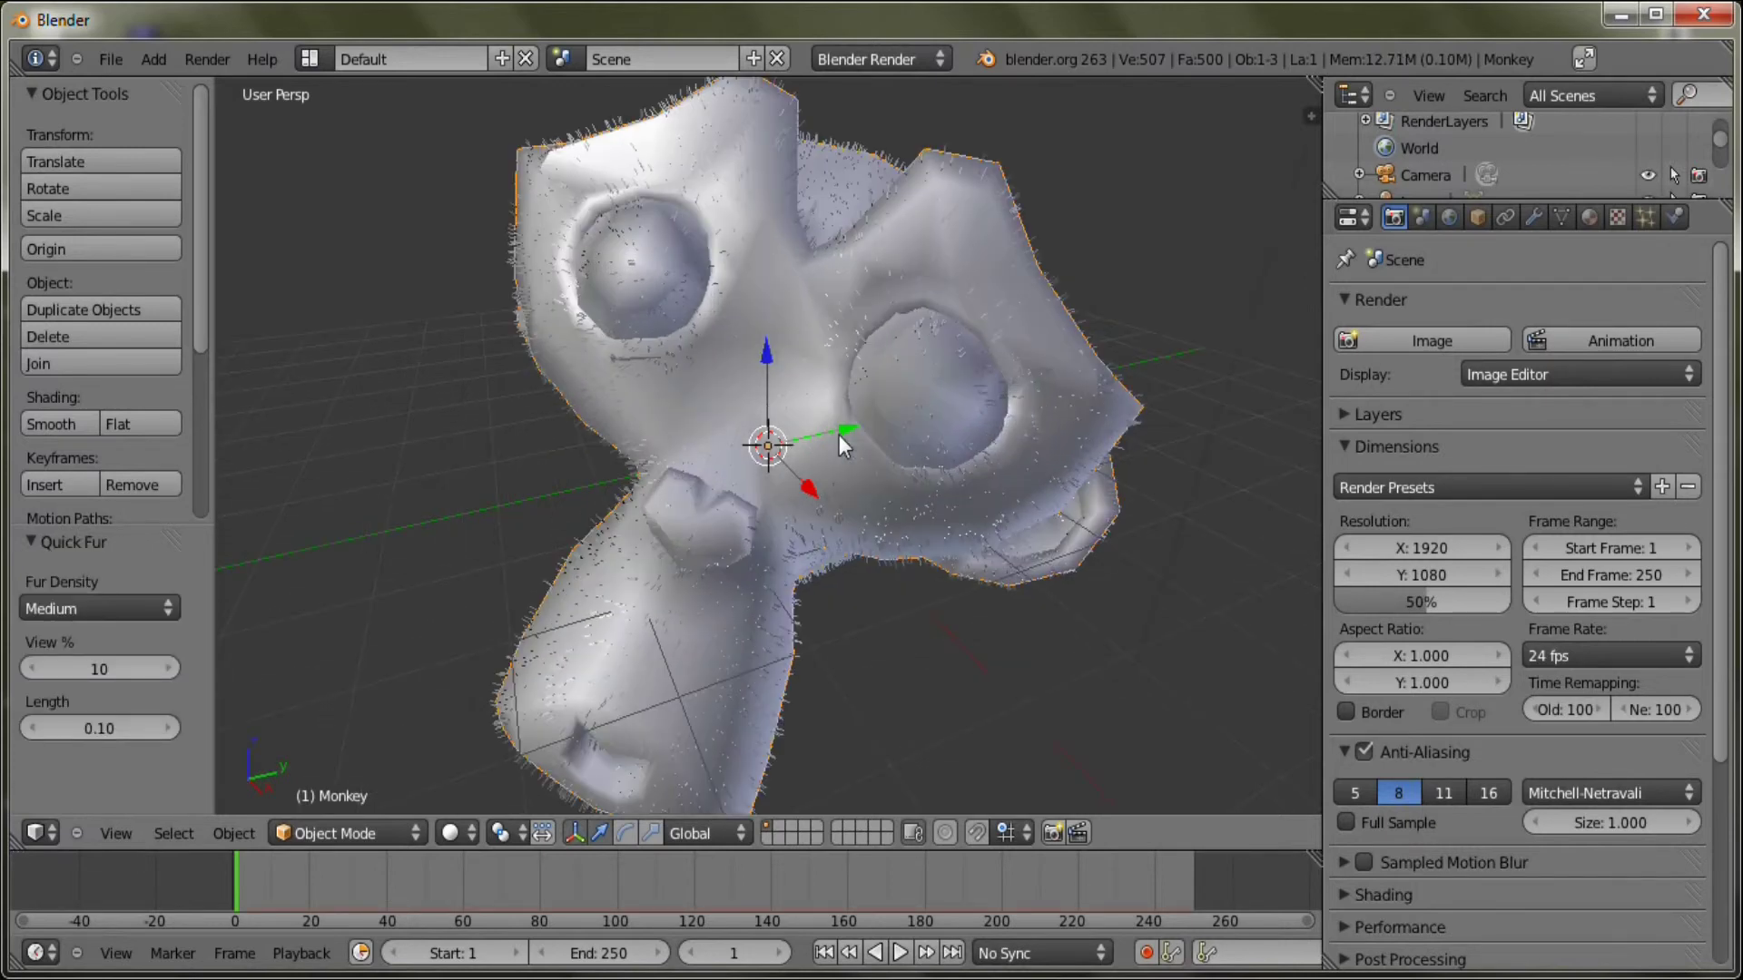
middle_click_drag(838, 434, 1252, 483)
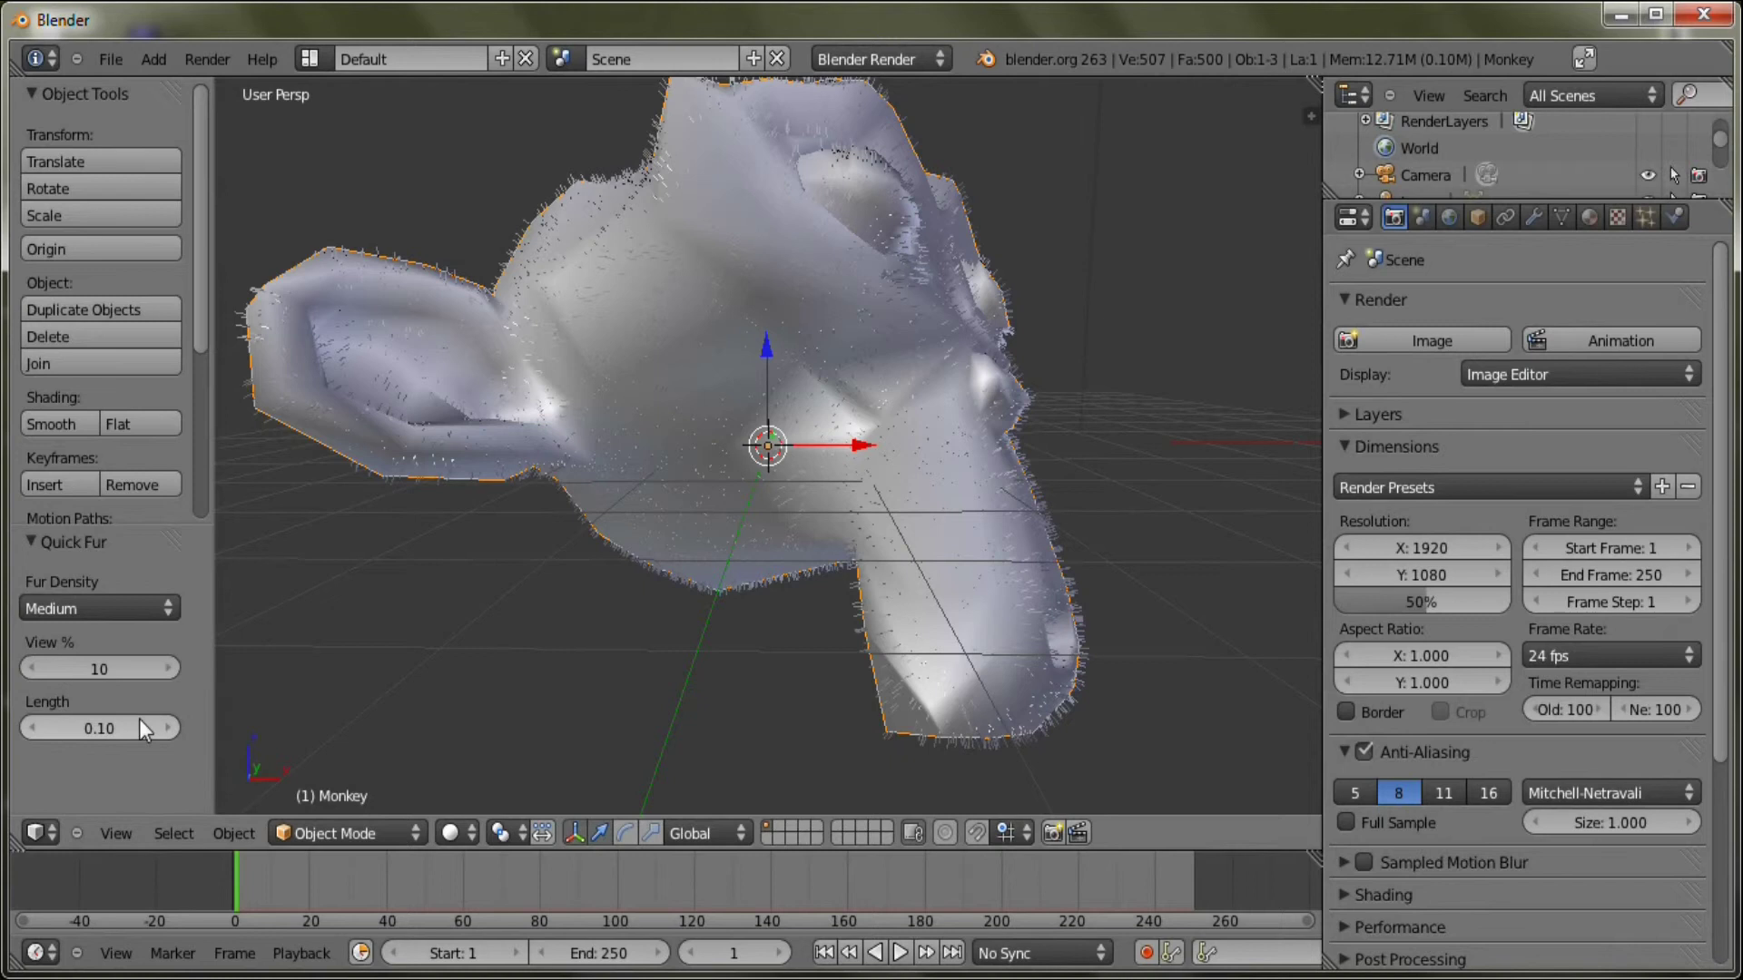
Change the Quick Fur density from Medium to Heavy and orbit to inspect the thicker coat
left_click(89, 617)
left_click(72, 621)
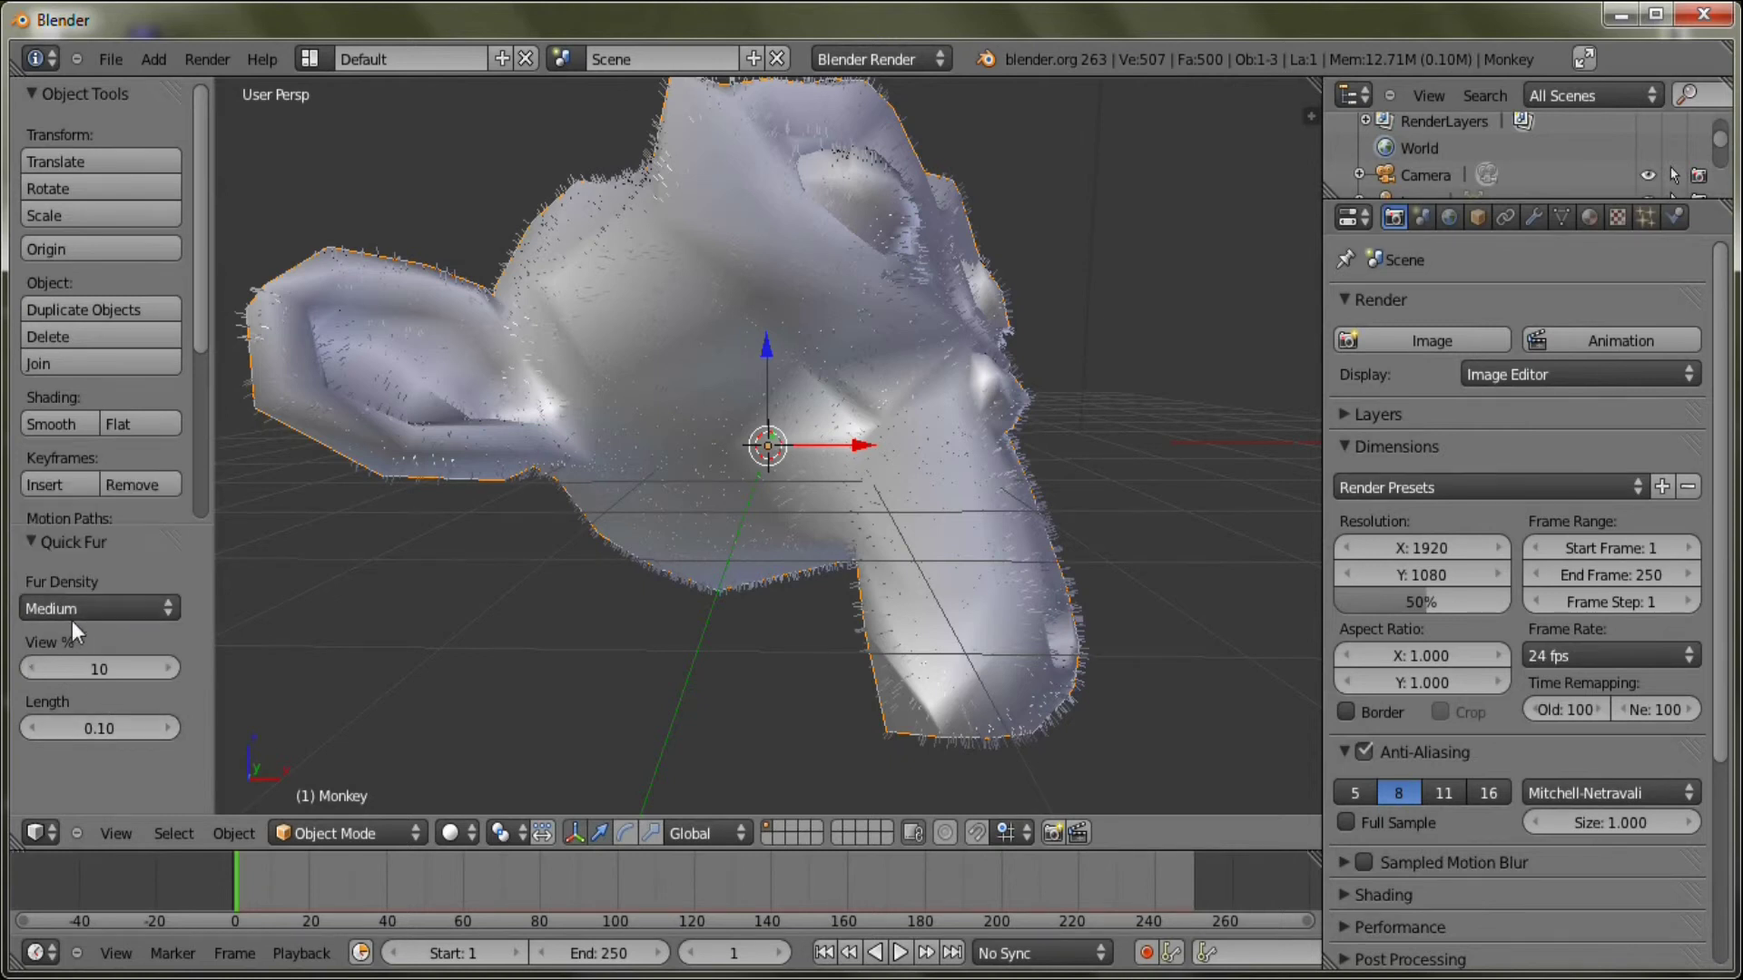
left_click(74, 613)
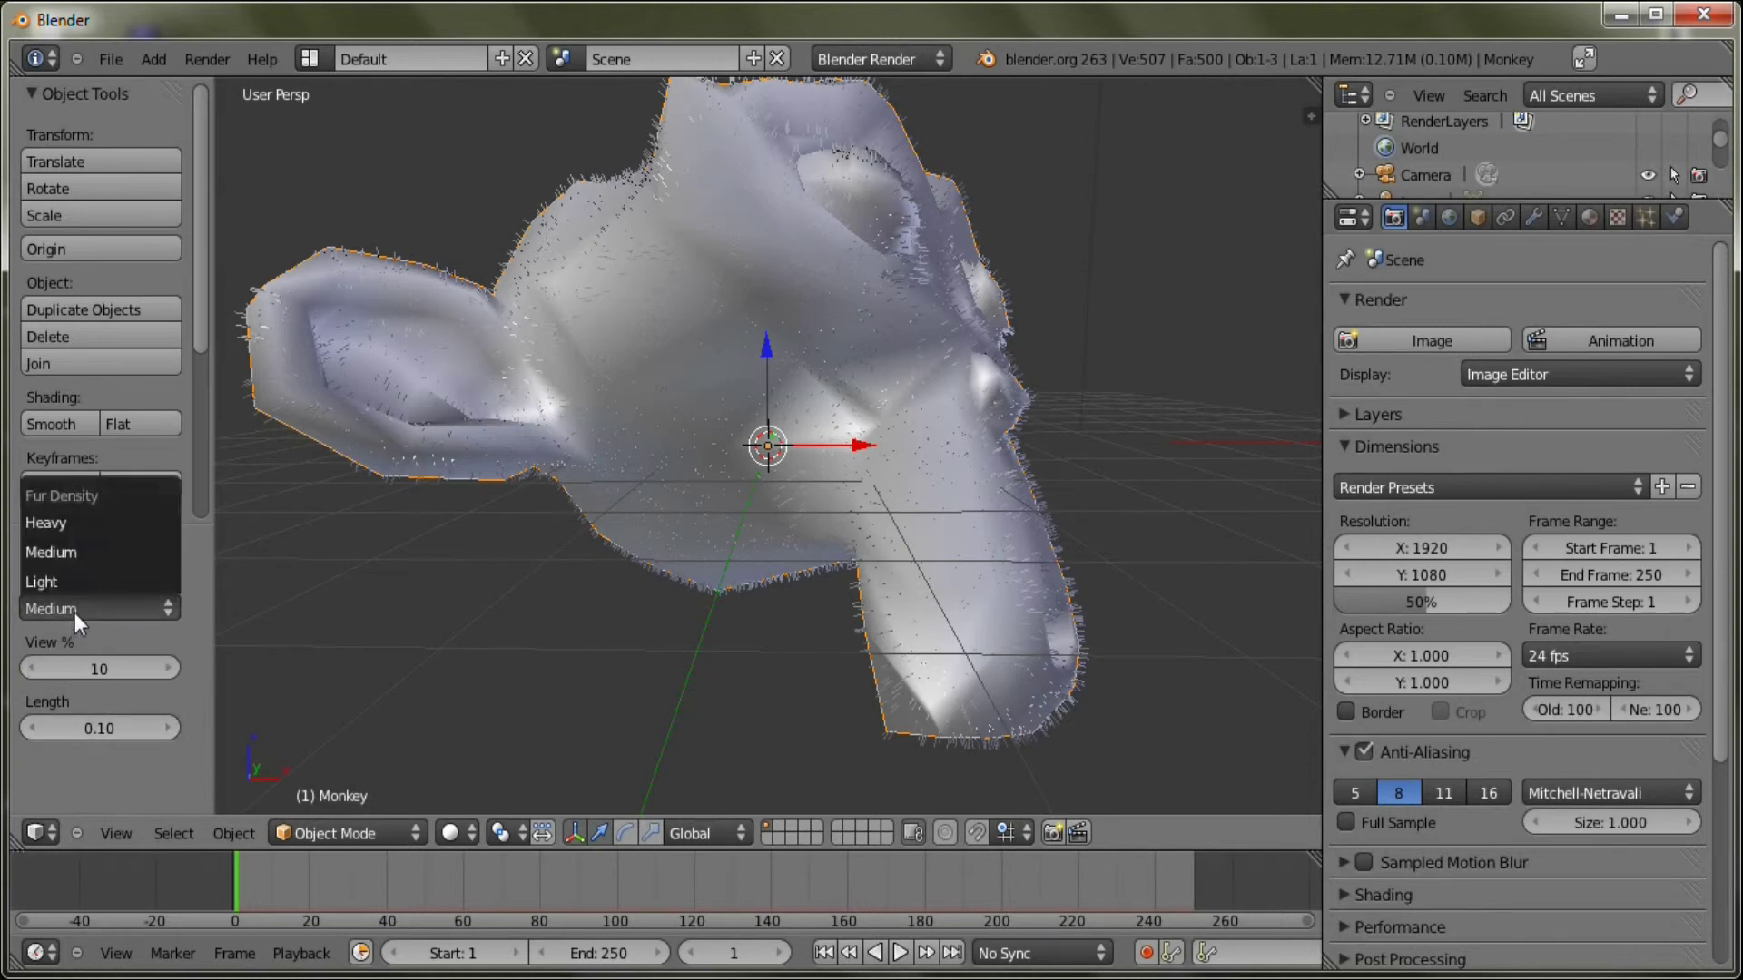
left_click(56, 524)
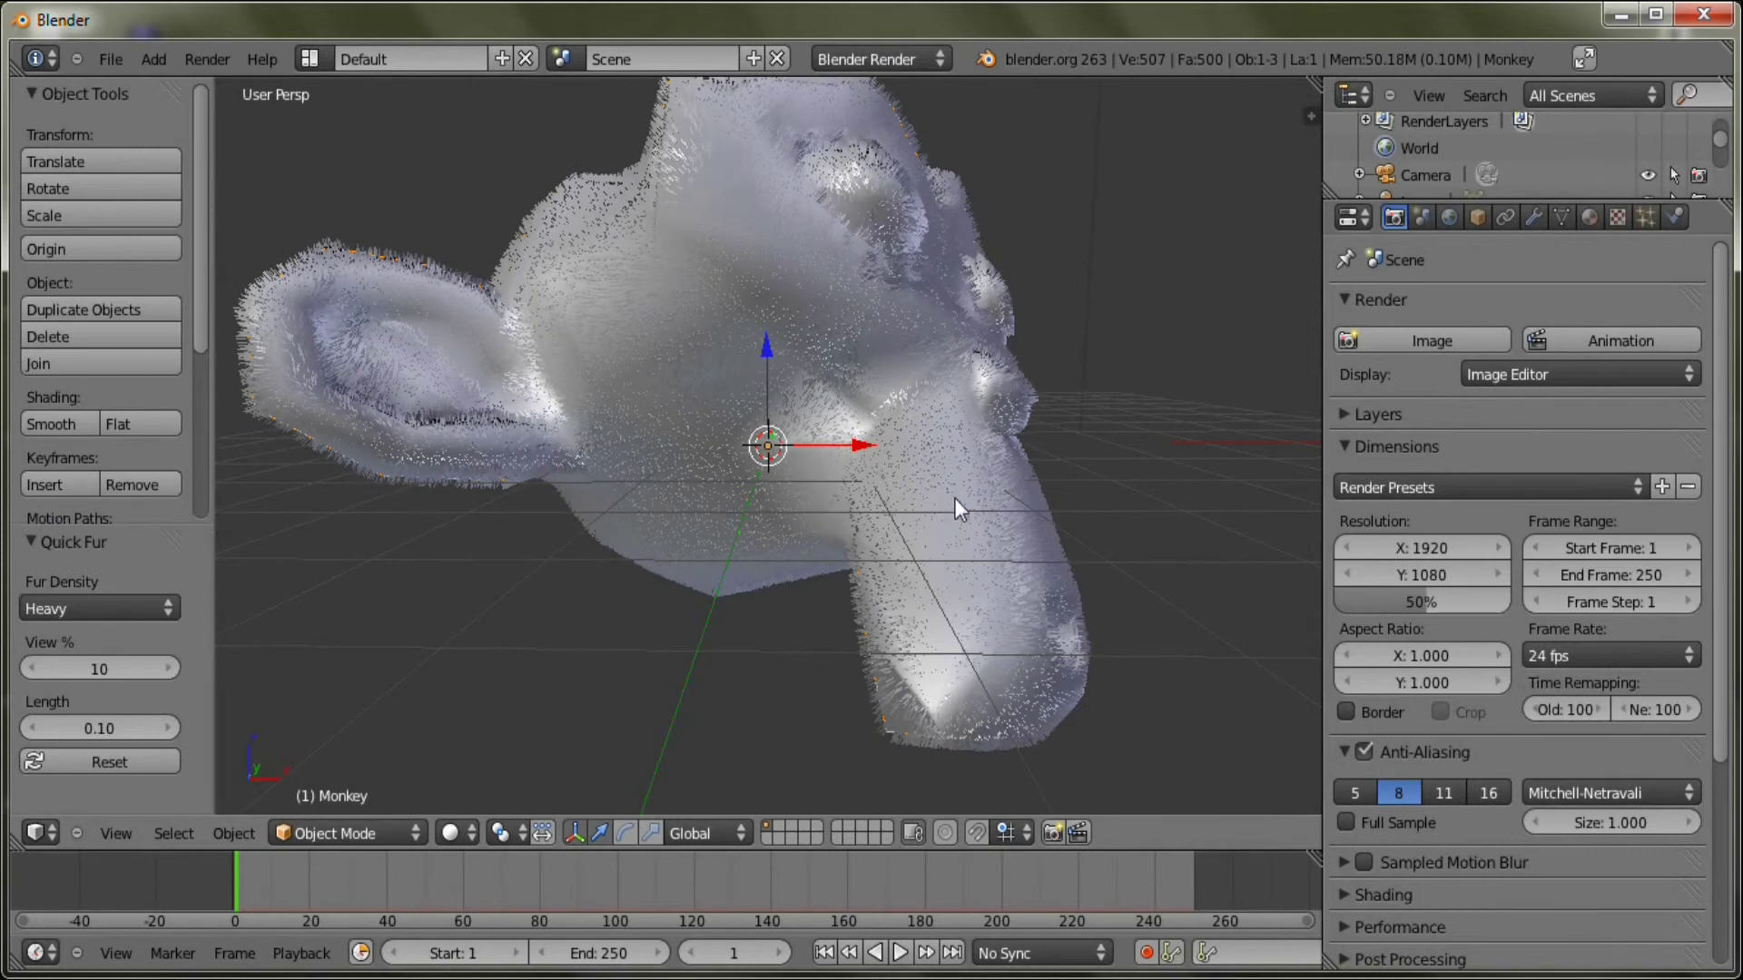
middle_click_drag(992, 588, 1009, 477)
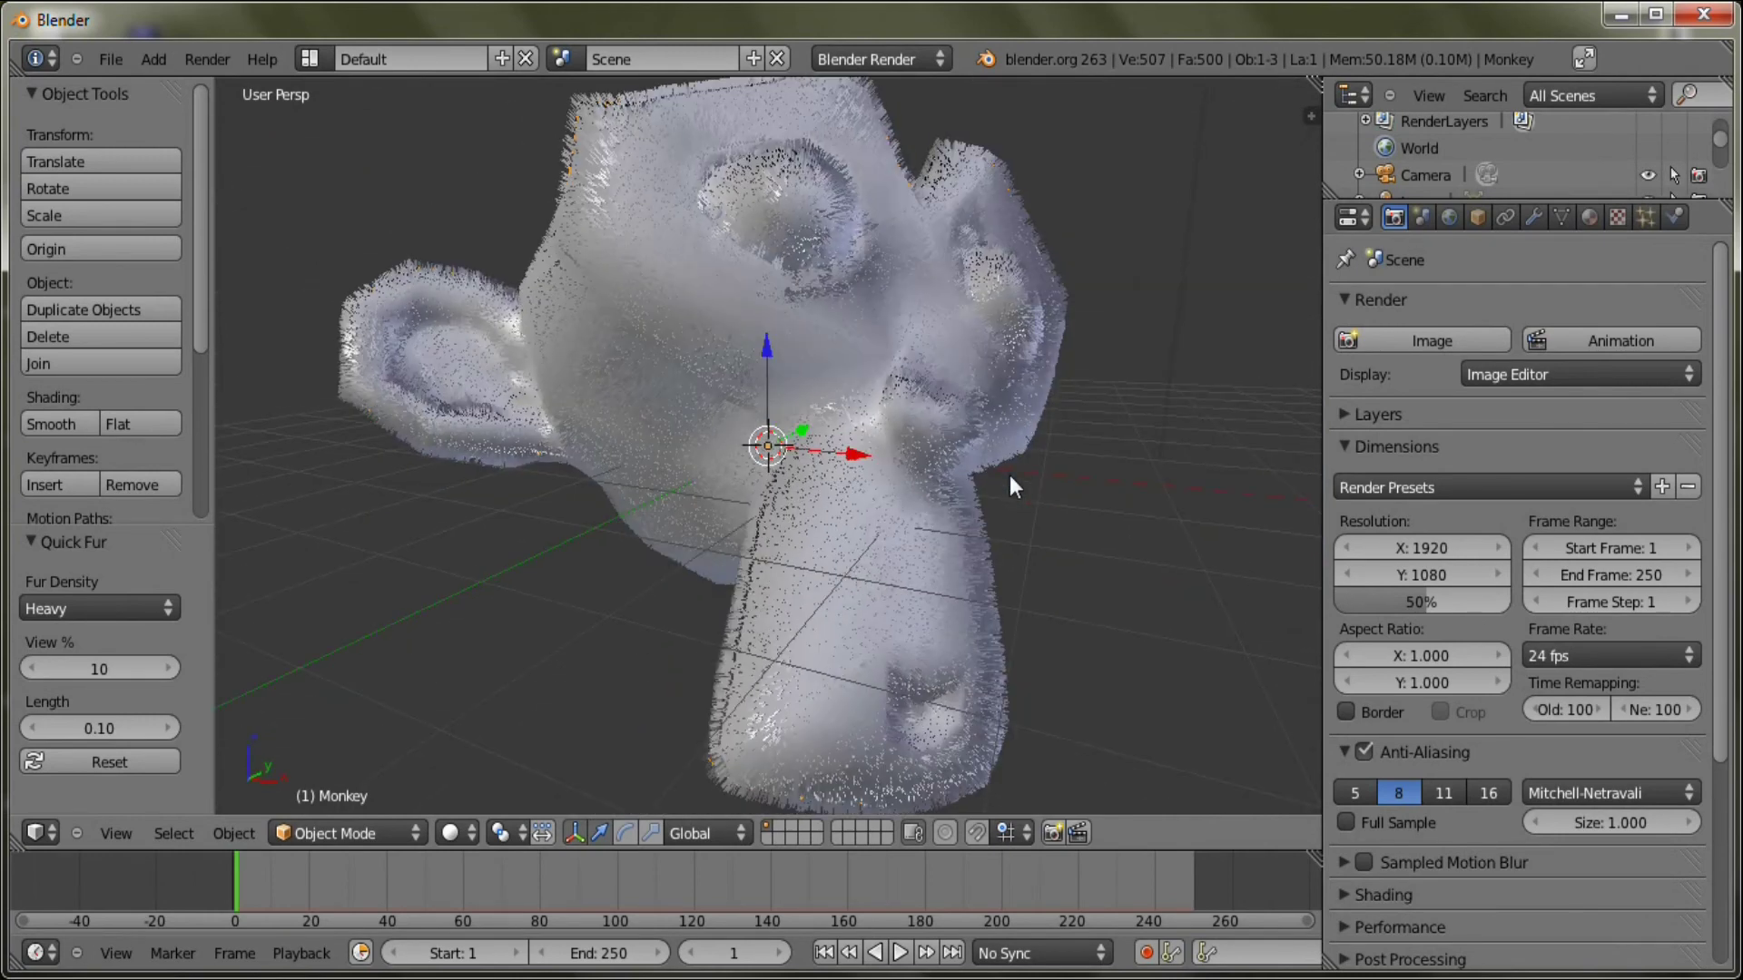